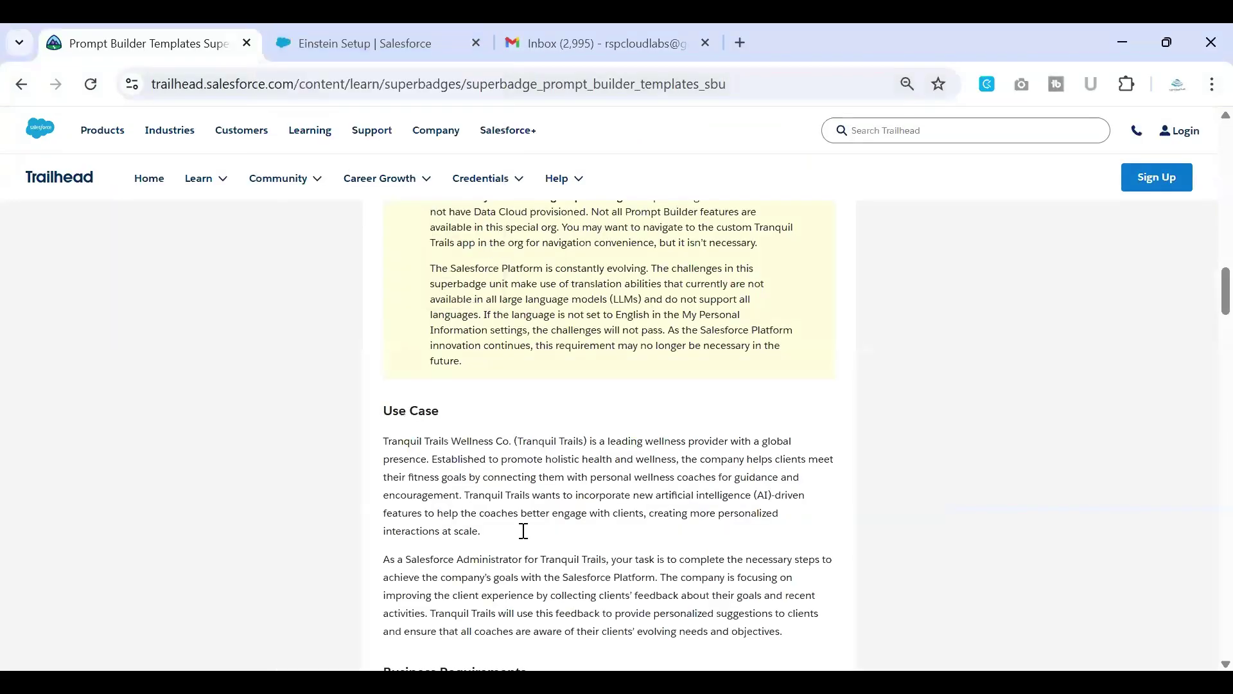
Step: Move down the superbadge page to the Use Case section about Tranquil Trails Wellness Co
{"action": "scroll", "coordinate": [523, 531], "scroll_direction": "down", "scroll_amount": 7}
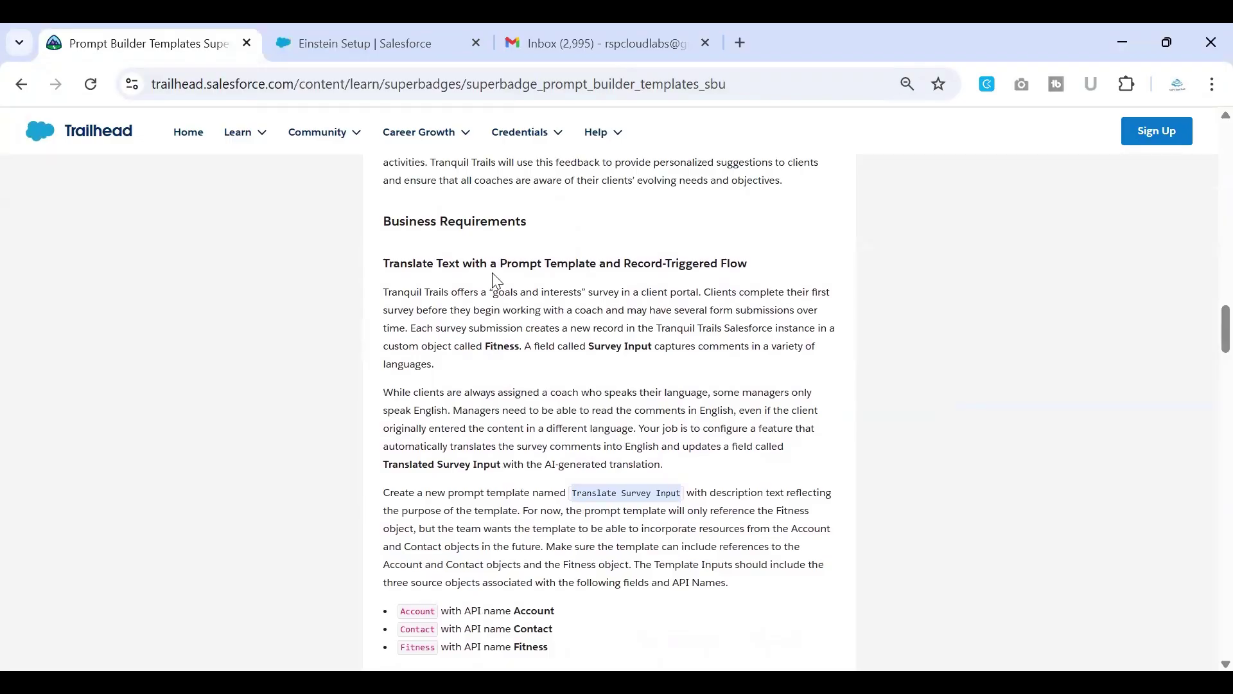
Step: Highlight the Fitness object and its Survey Input and Translated Survey Input fields in the requirements
{"action": "left_click_drag", "start_coordinate": [383, 265], "coordinate": [809, 262]}
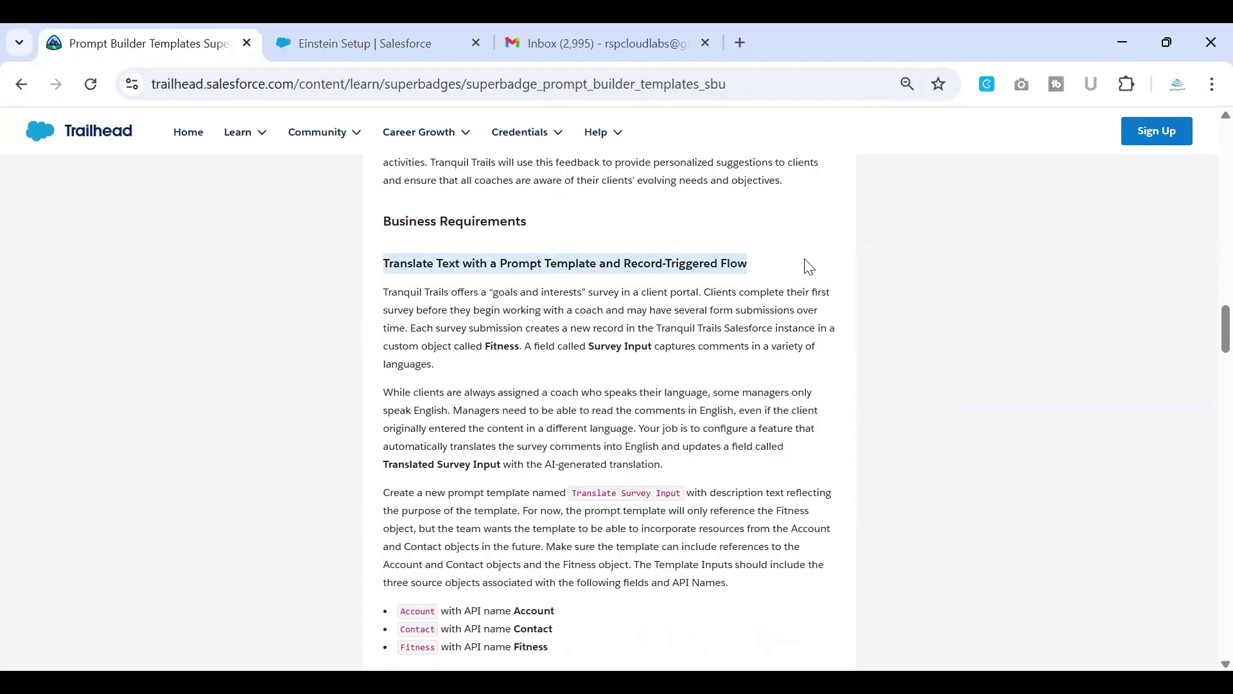
{"action": "scroll", "coordinate": [670, 391], "scroll_direction": "down", "scroll_amount": 1}
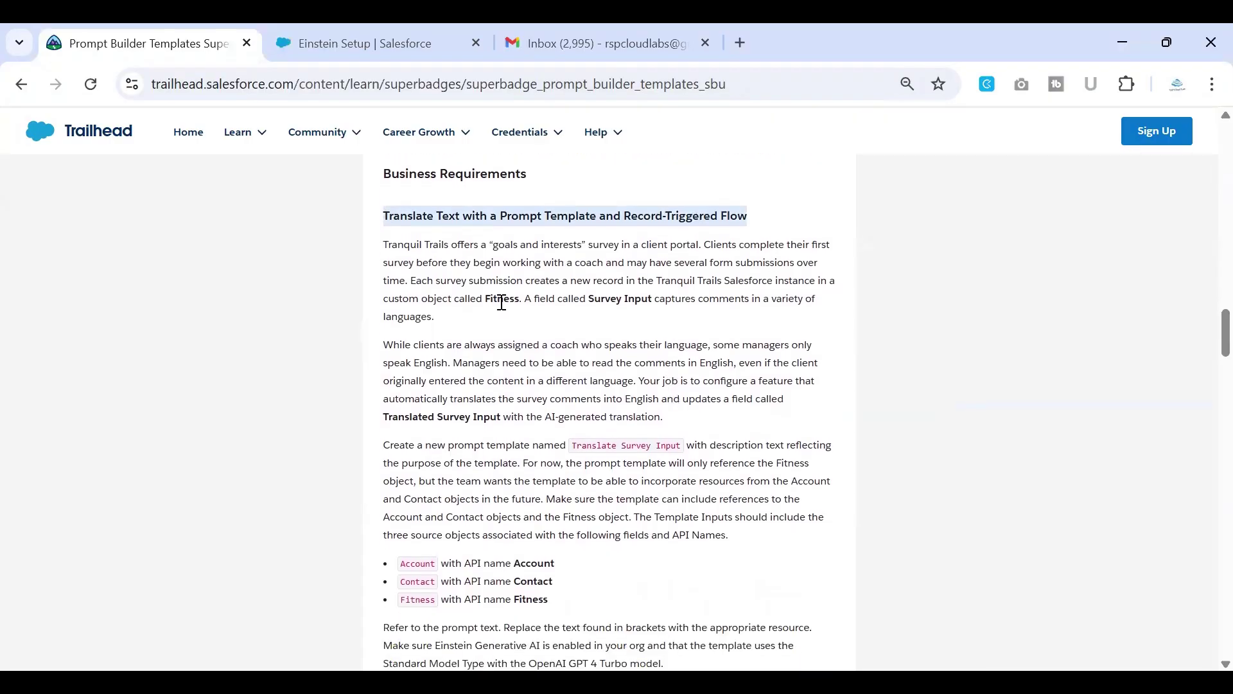
{"action": "double_click", "coordinate": [503, 300]}
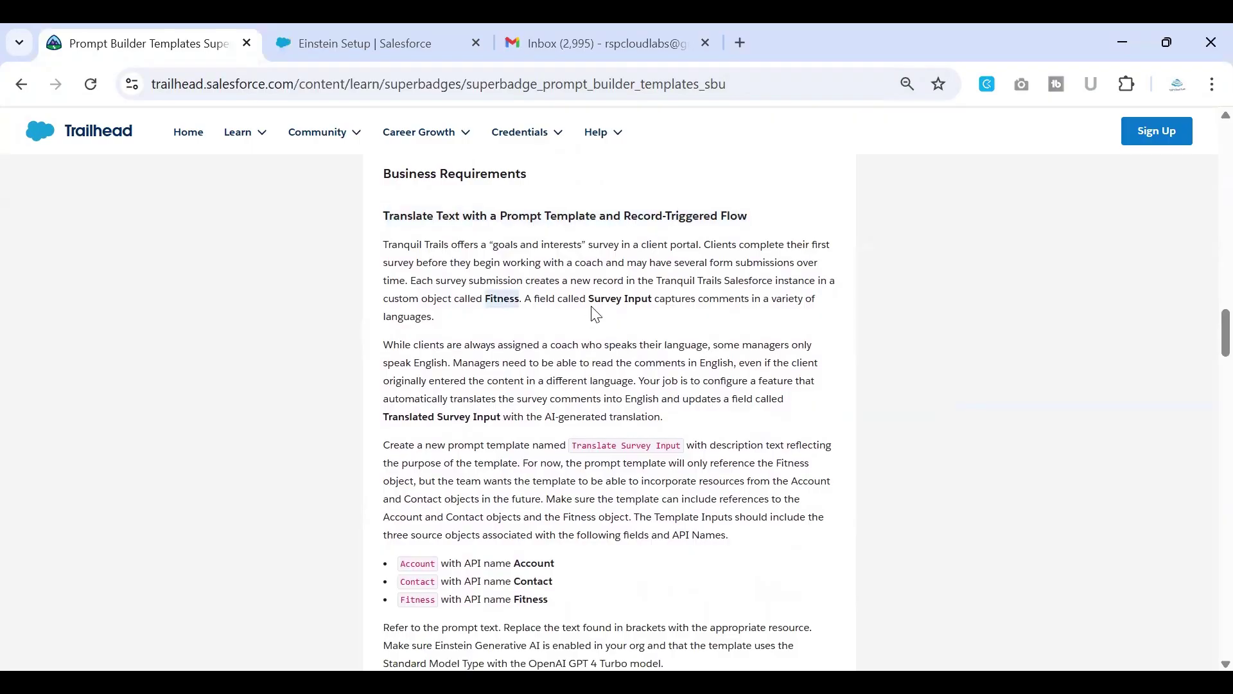
{"action": "left_click_drag", "start_coordinate": [589, 298], "coordinate": [651, 299]}
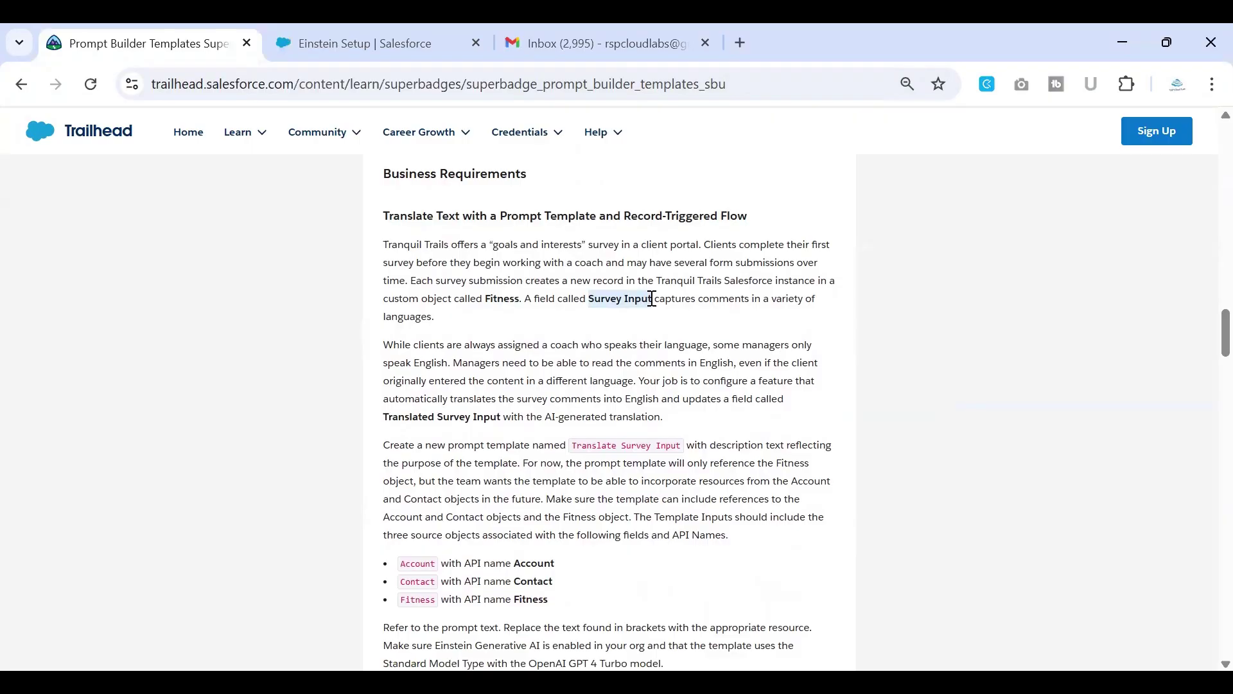
{"action": "scroll", "coordinate": [643, 314], "scroll_direction": "down", "scroll_amount": 1}
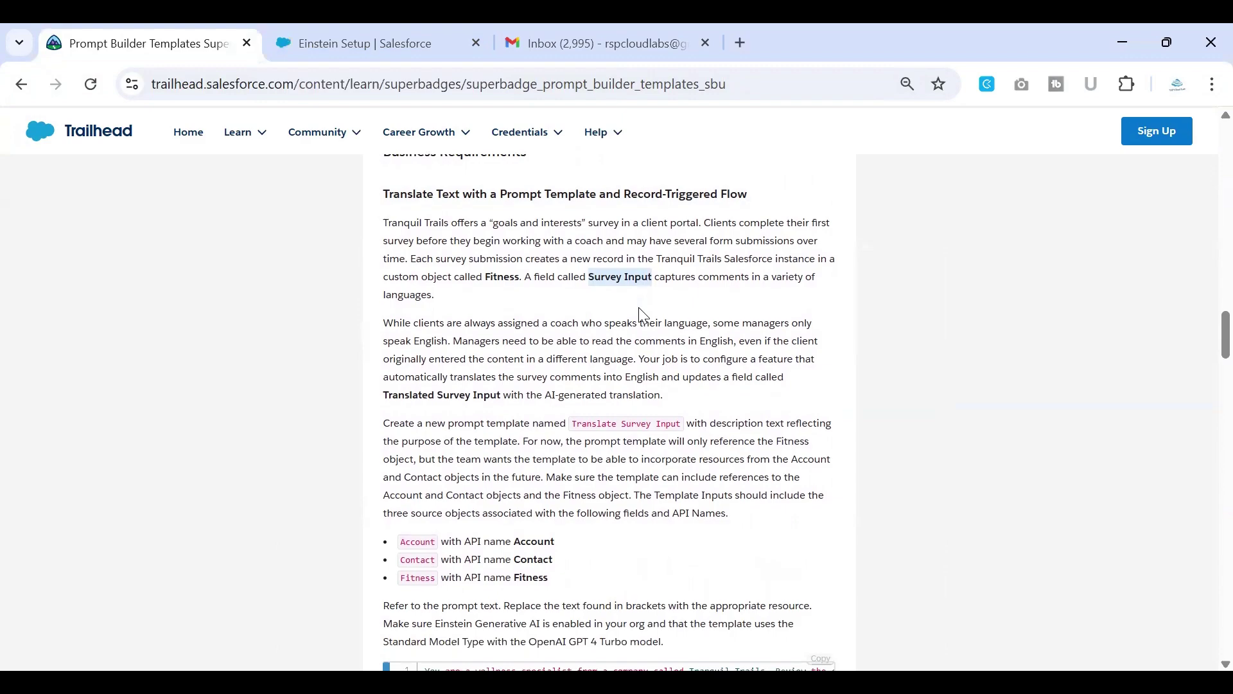
{"action": "scroll", "coordinate": [643, 314], "scroll_direction": "down", "scroll_amount": 1}
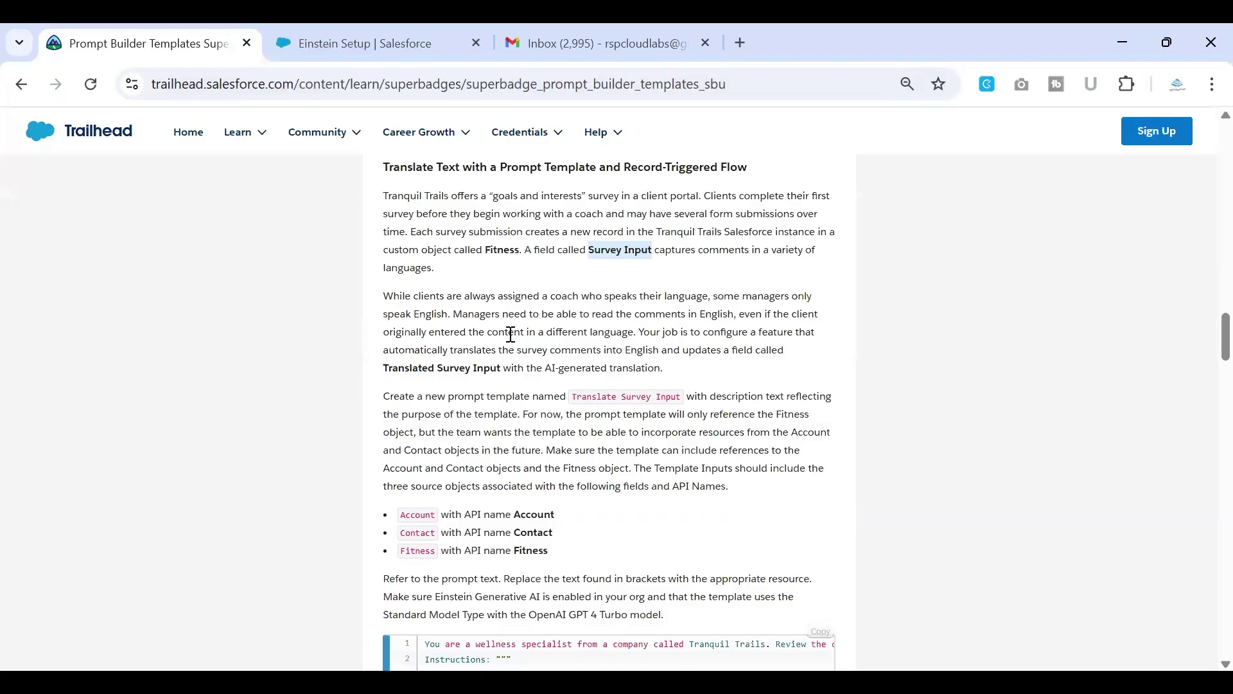
{"action": "left_click", "coordinate": [455, 364]}
{"action": "left_click_drag", "start_coordinate": [383, 367], "coordinate": [501, 367]}
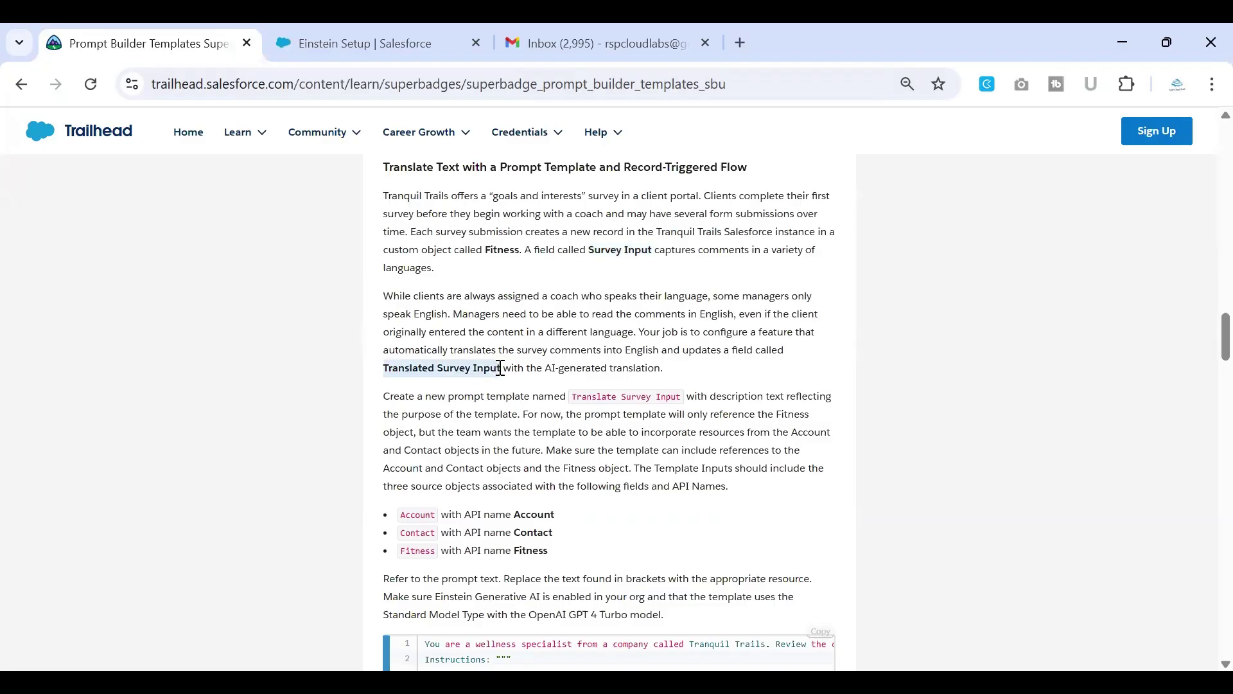
Step: Find and highlight the Translate Survey Input template name further down the requirements
{"action": "scroll", "coordinate": [500, 367], "scroll_direction": "down", "scroll_amount": 1}
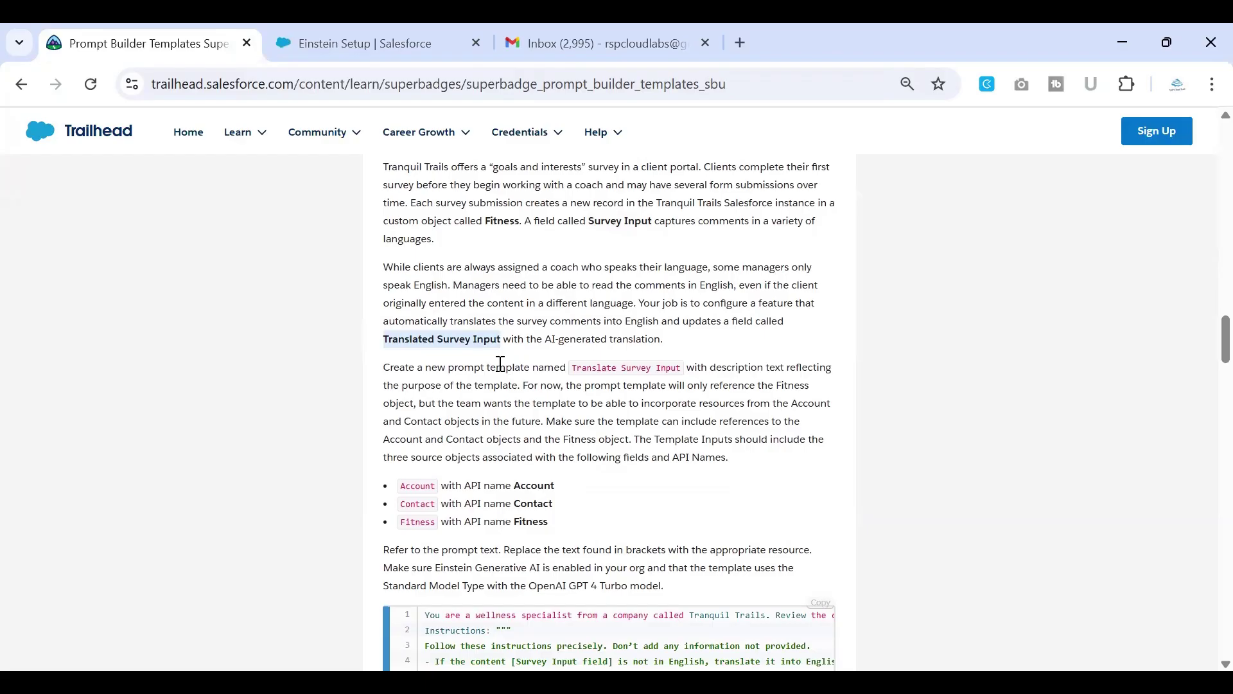
{"action": "scroll", "coordinate": [500, 364], "scroll_direction": "down", "scroll_amount": 1}
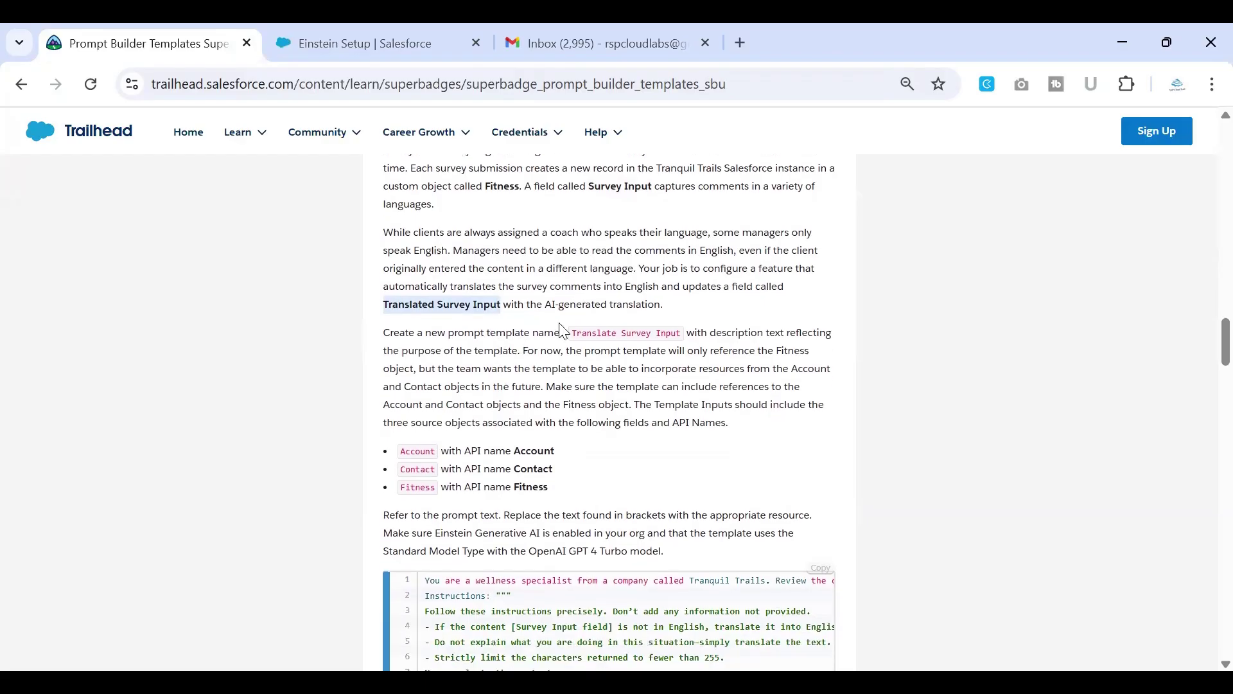
{"action": "scroll", "coordinate": [560, 330], "scroll_direction": "down", "scroll_amount": 1}
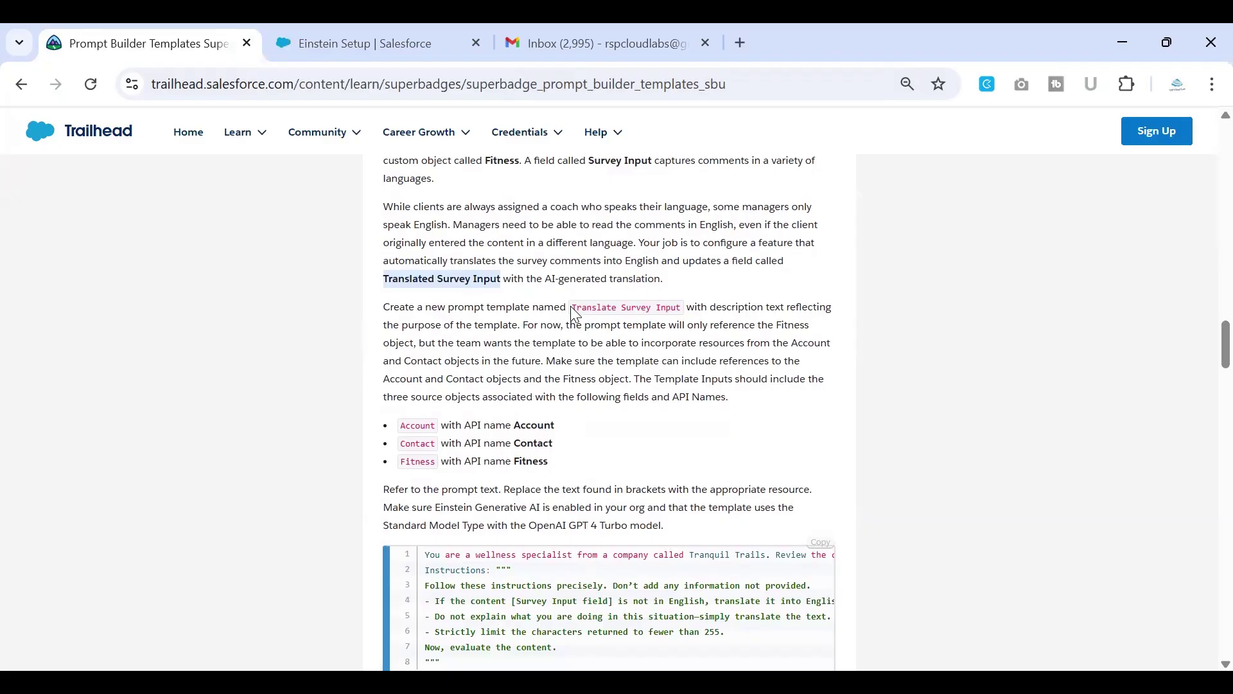
{"action": "left_click_drag", "start_coordinate": [572, 306], "coordinate": [684, 308]}
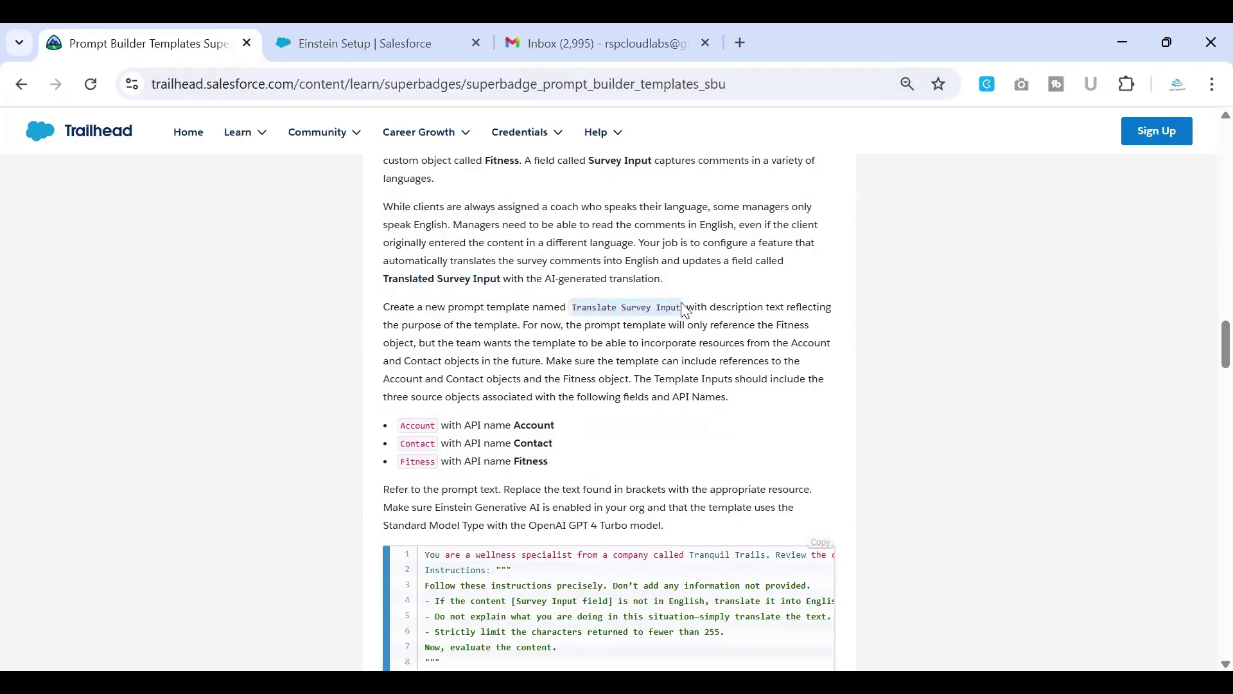
{"action": "scroll", "coordinate": [685, 307], "scroll_direction": "down", "scroll_amount": 2}
{"action": "scroll", "coordinate": [683, 298], "scroll_direction": "down", "scroll_amount": 1}
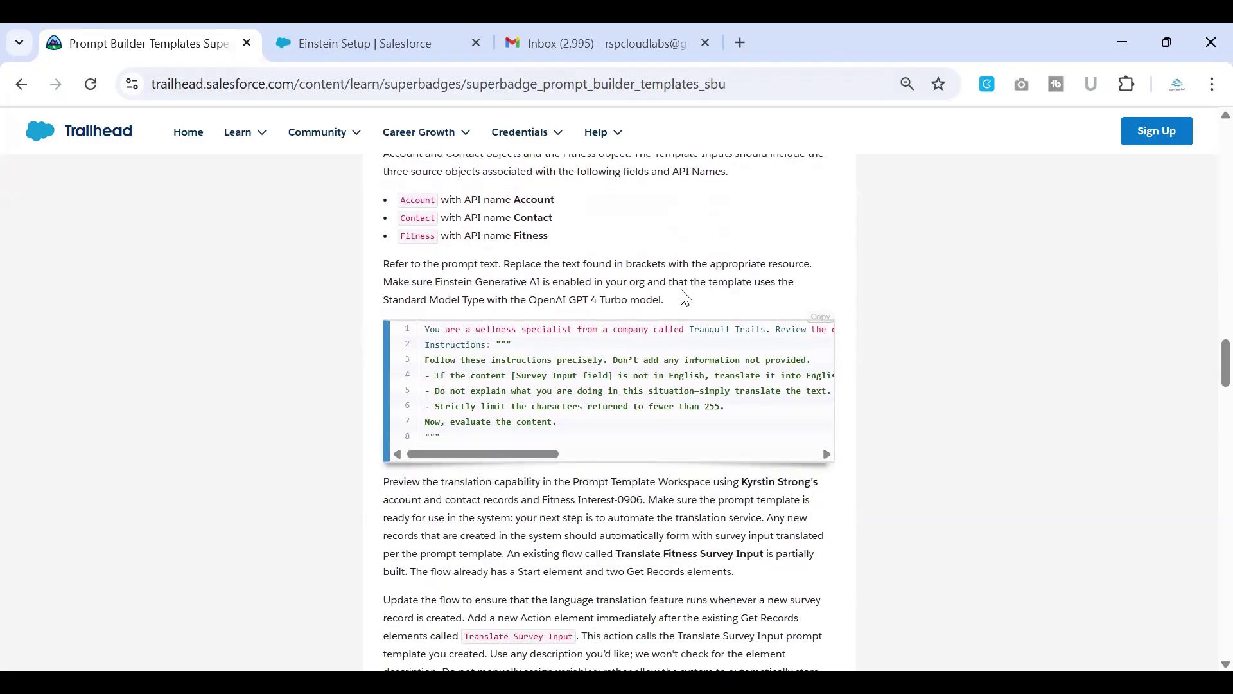
{"action": "scroll", "coordinate": [685, 297], "scroll_direction": "up", "scroll_amount": 2}
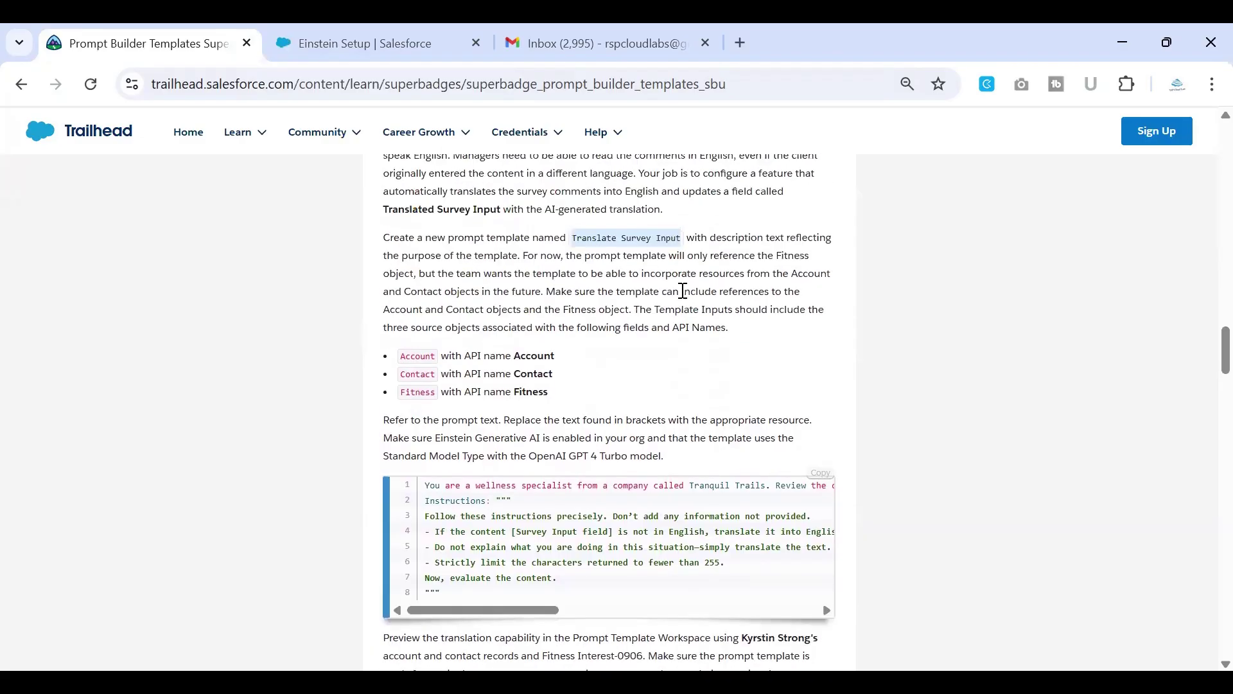
{"action": "scroll", "coordinate": [683, 291], "scroll_direction": "up", "scroll_amount": 1}
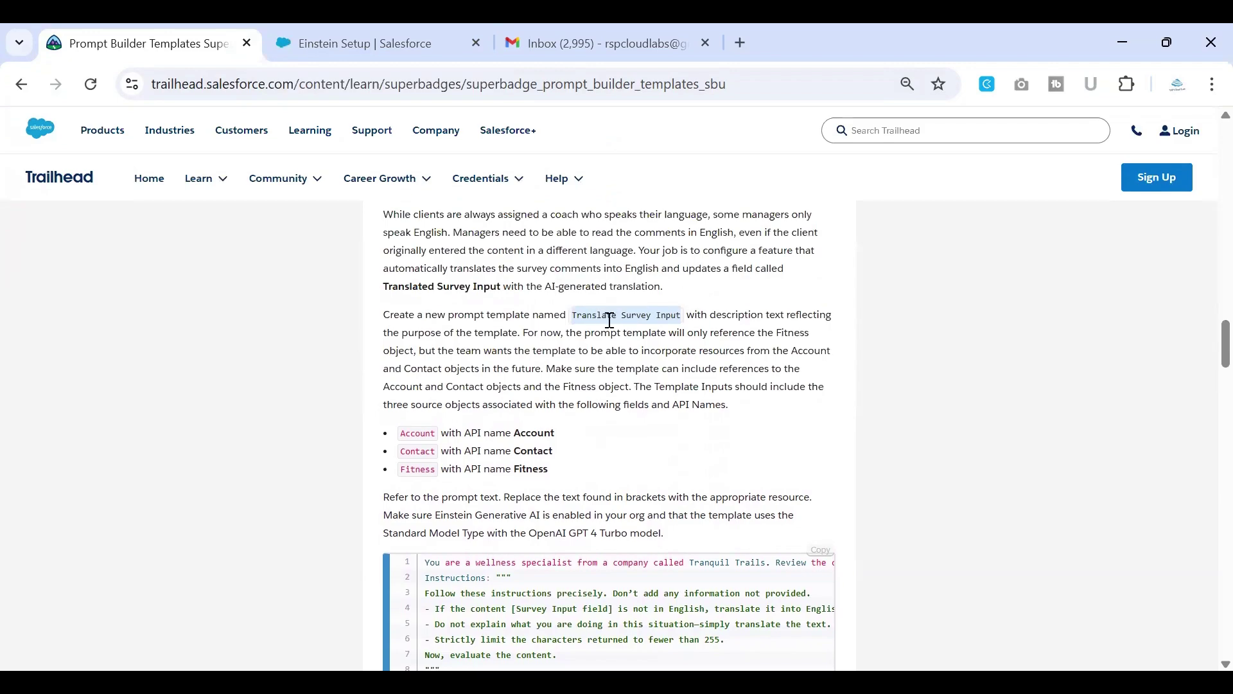
Step: In the Salesforce tab, filter Setup for 'einstein' to reach Einstein Setup
{"action": "left_click", "coordinate": [332, 38]}
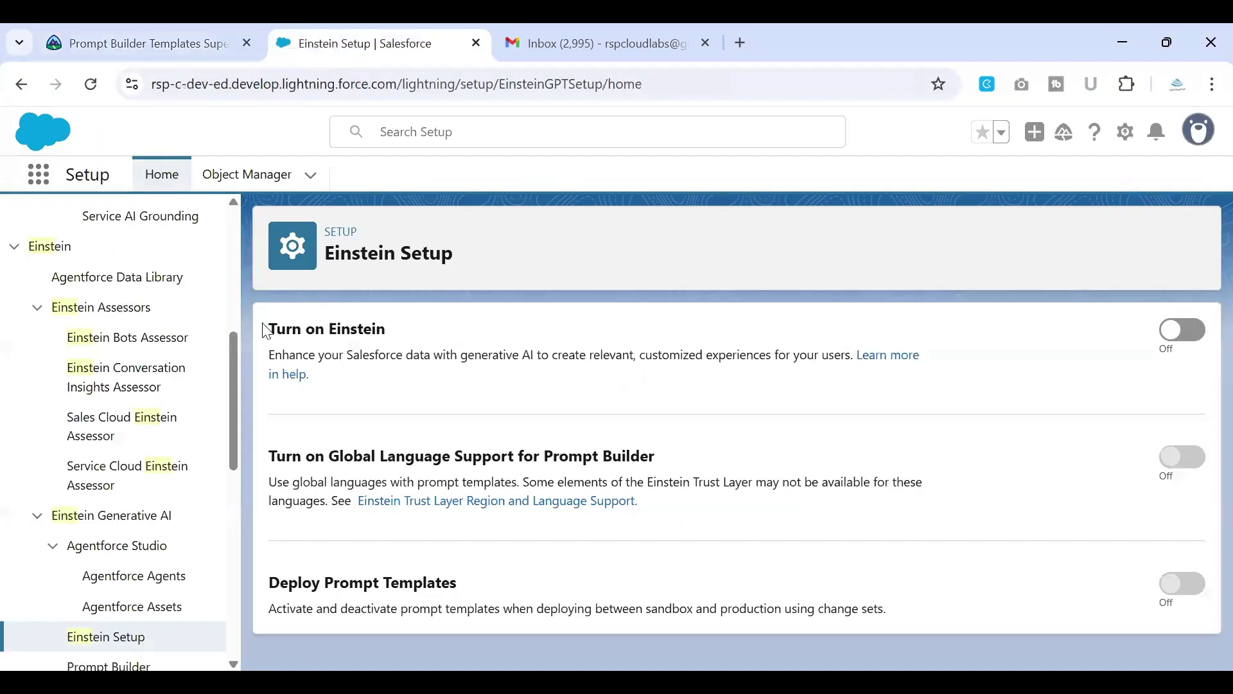
{"action": "scroll", "coordinate": [36, 362], "scroll_direction": "up", "scroll_amount": 5}
{"action": "left_click", "coordinate": [83, 233]}
{"action": "key", "text": "BackSpace"}
{"action": "key", "text": "BackSpace"}
{"action": "key", "text": "BackSpace"}
{"action": "key", "text": "BackSpace"}
{"action": "key", "text": "BackSpace"}
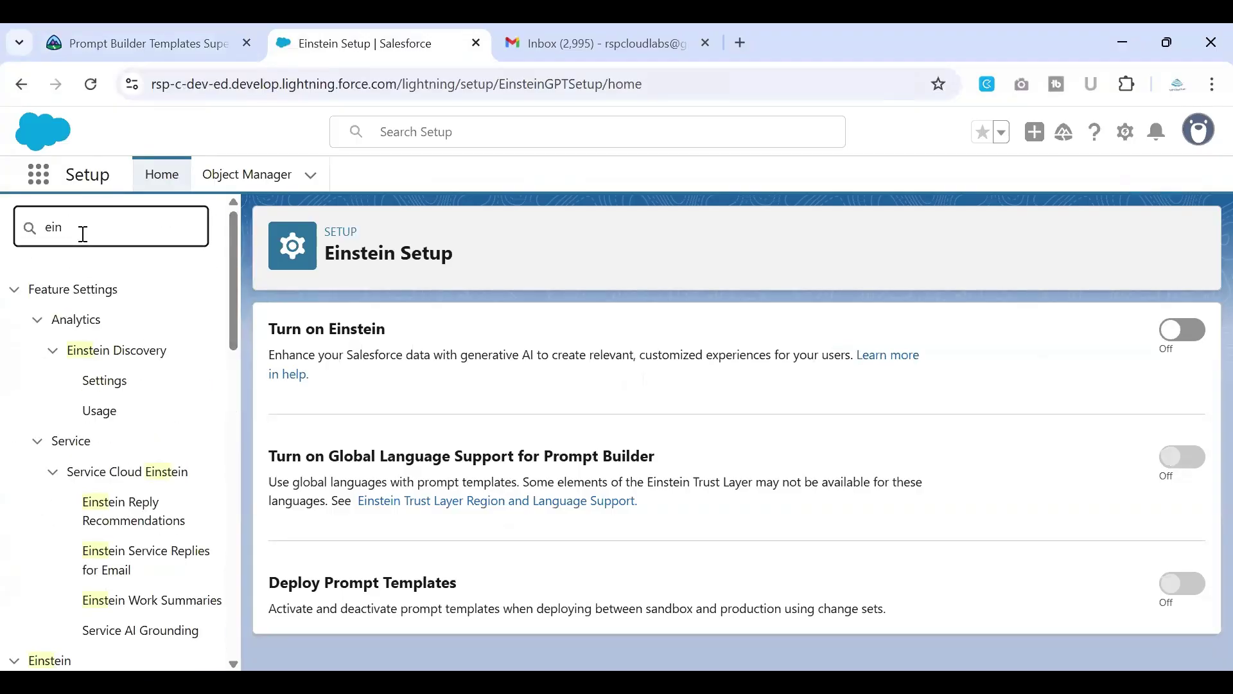
{"action": "type", "text": "einstein"}
Step: Switch Turn on Einstein on and reload the setup page
{"action": "scroll", "coordinate": [147, 504], "scroll_direction": "down", "scroll_amount": 4}
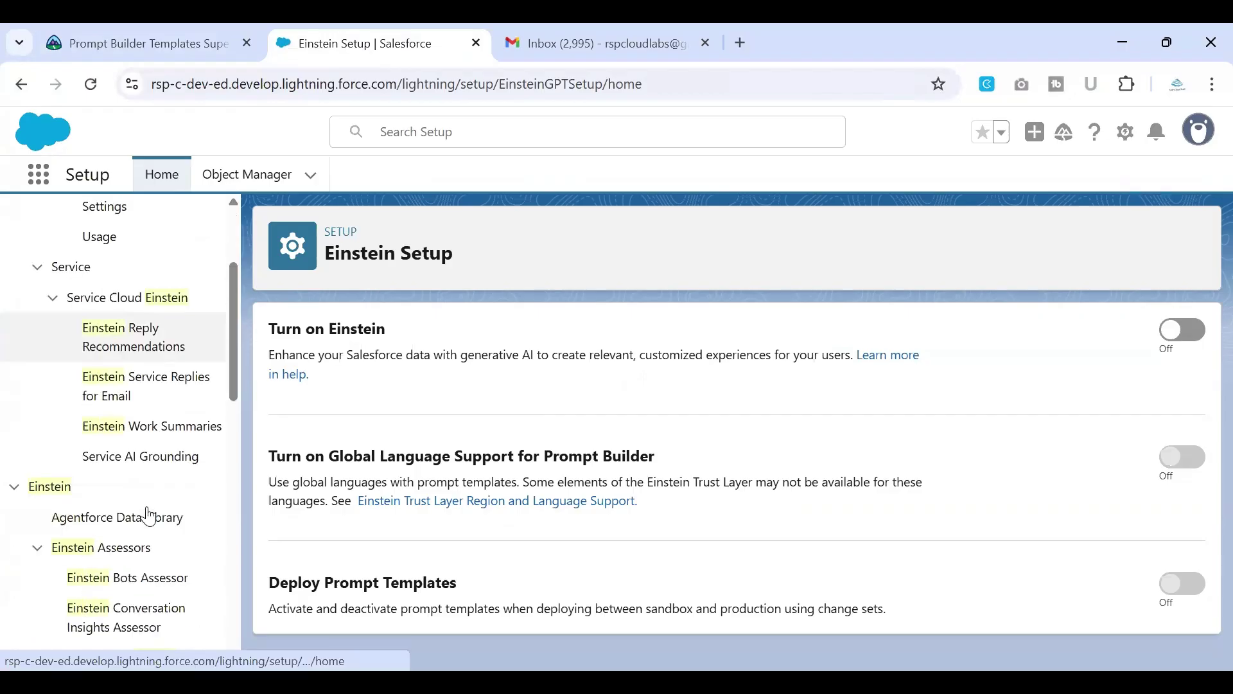
{"action": "scroll", "coordinate": [137, 535], "scroll_direction": "down", "scroll_amount": 4}
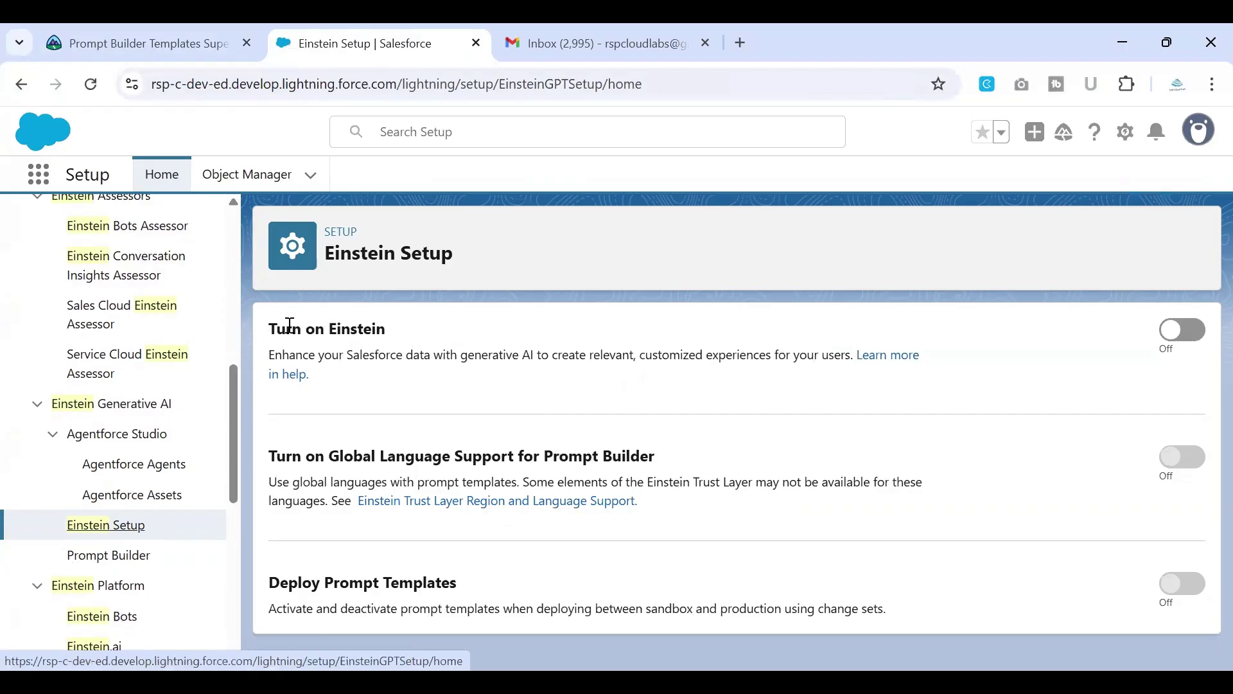
{"action": "left_click_drag", "start_coordinate": [266, 326], "coordinate": [462, 322]}
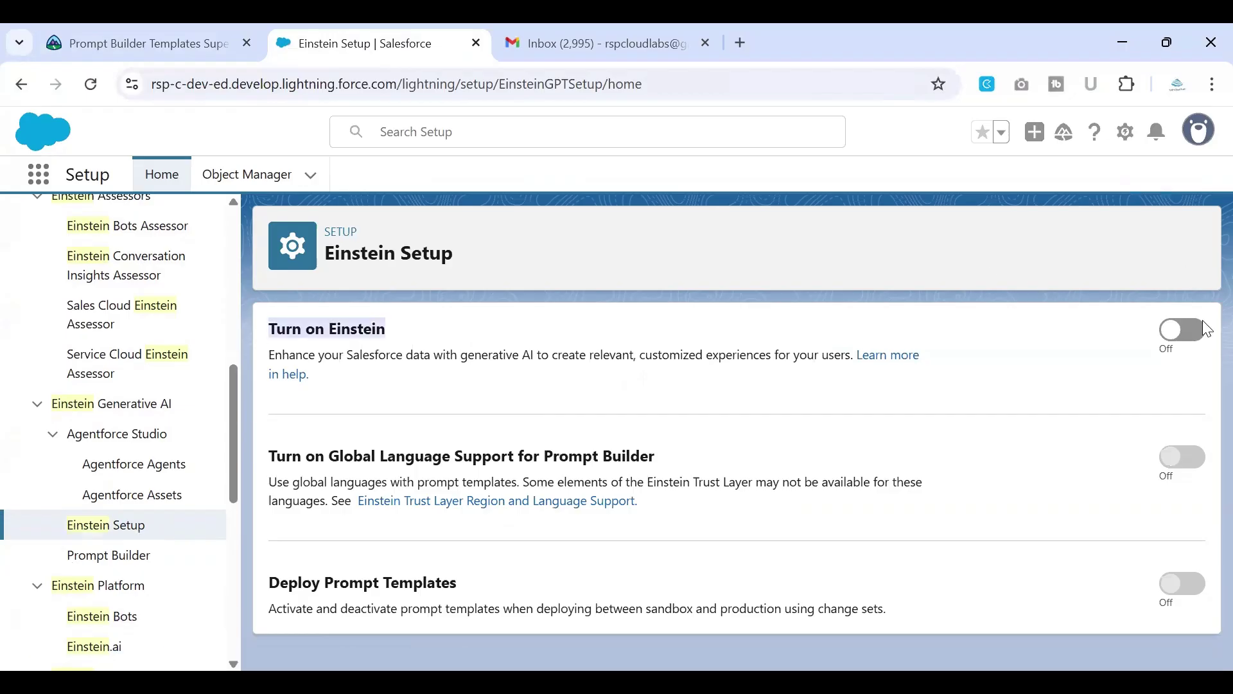
{"action": "left_click", "coordinate": [1185, 335]}
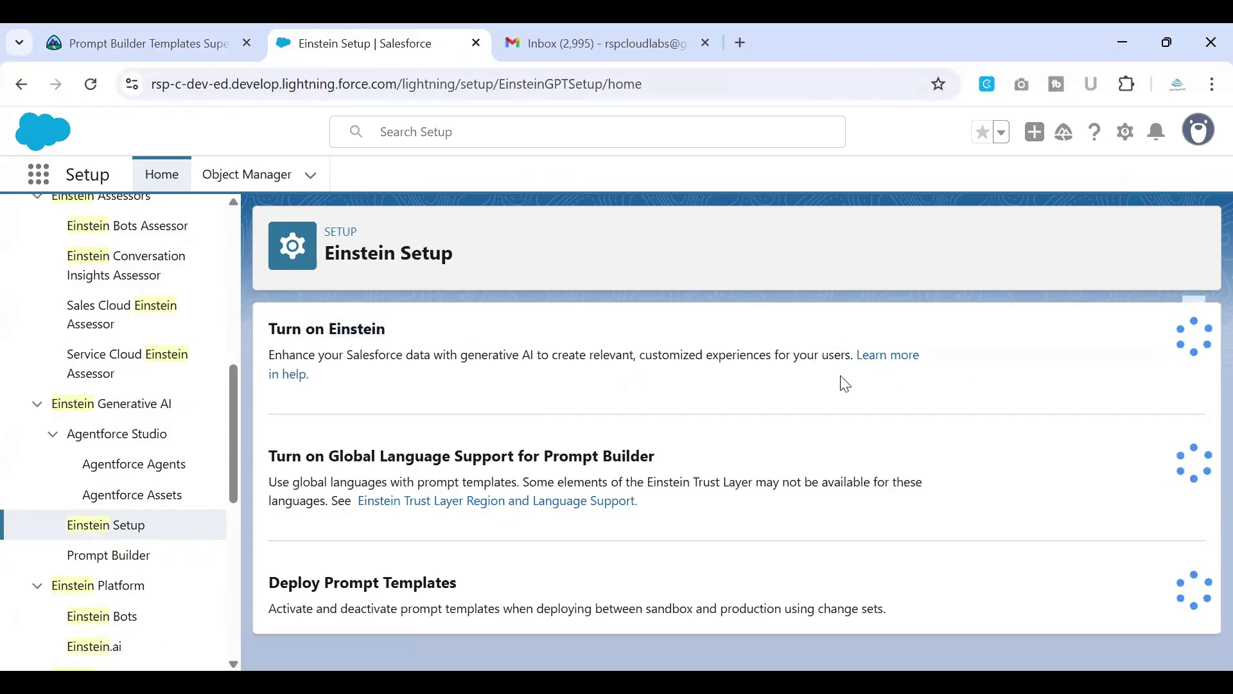
{"action": "left_click", "coordinate": [92, 90]}
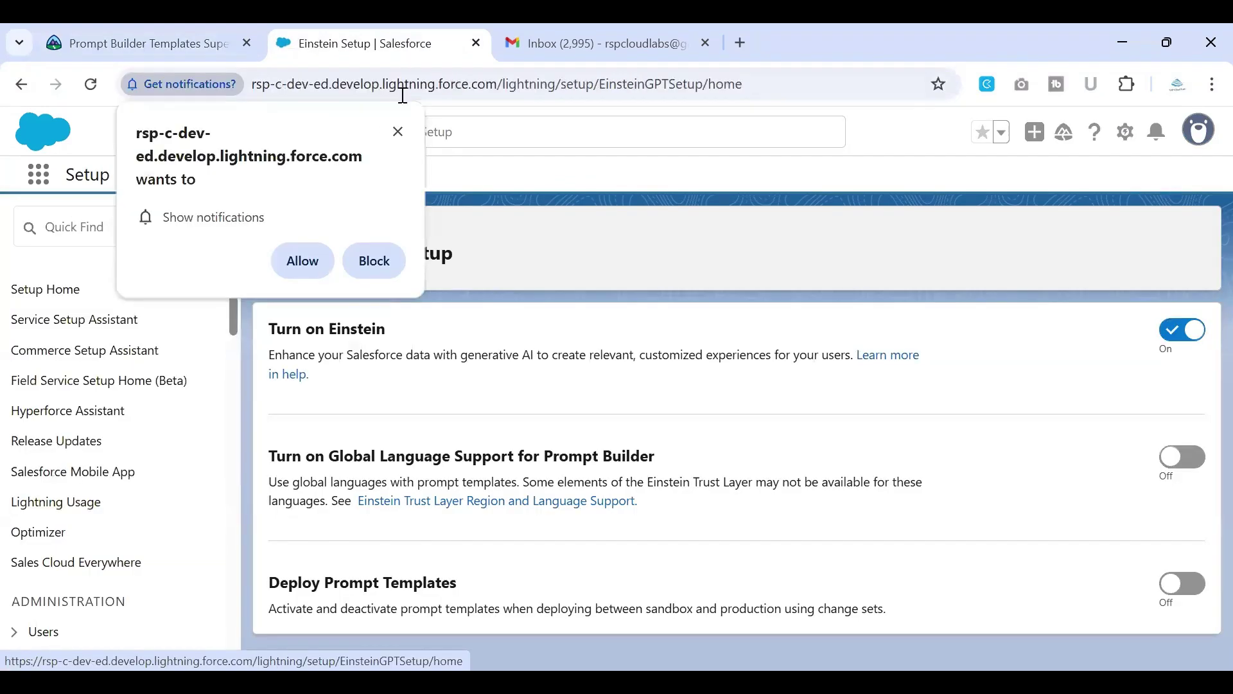
{"action": "left_click", "coordinate": [396, 132]}
Step: Search Setup for 'prompt' and go to the Prompt Builder page
{"action": "left_click", "coordinate": [116, 235]}
{"action": "type", "text": "prpuo"}
{"action": "key", "text": "BackSpace"}
{"action": "key", "text": "BackSpace"}
{"action": "key", "text": "BackSpace"}
{"action": "type", "text": "ompt"}
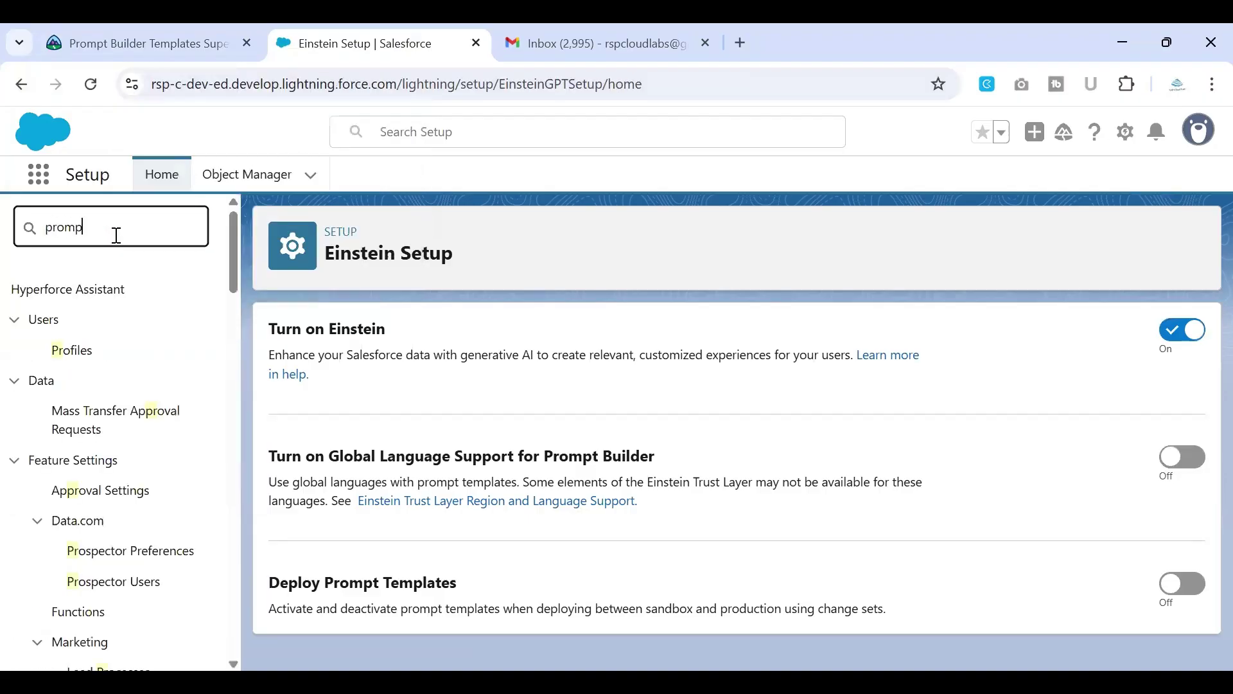
{"action": "left_click", "coordinate": [132, 365]}
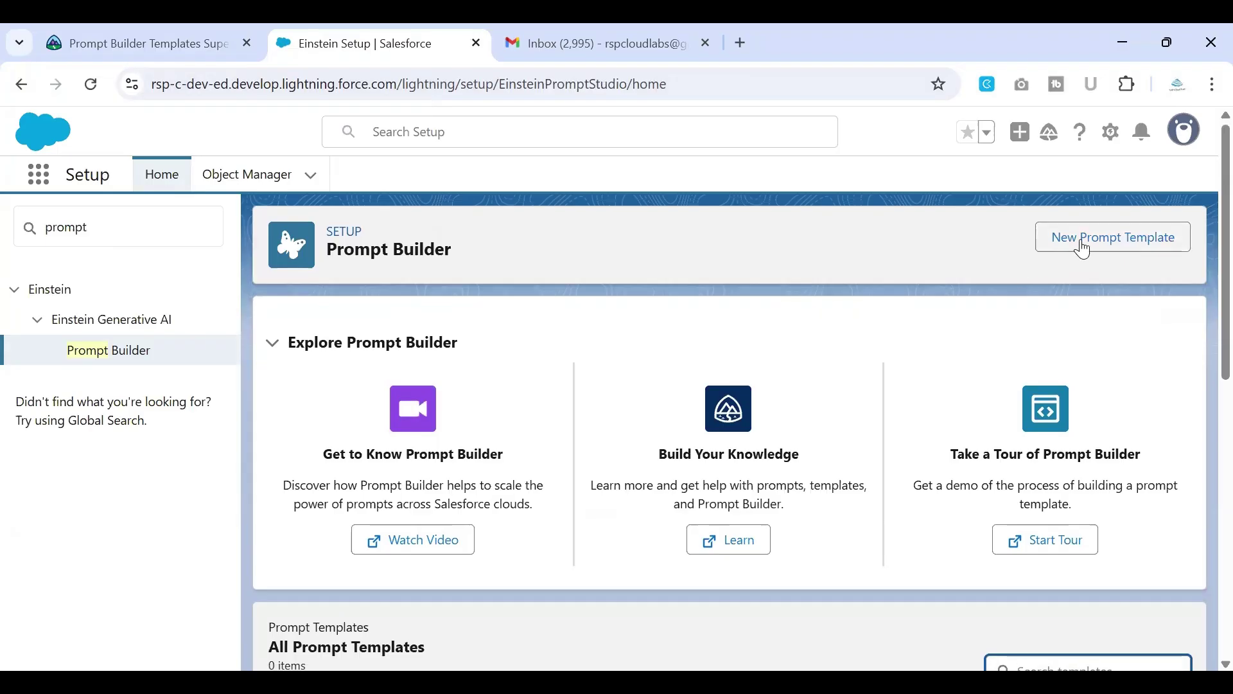
Step: Start a new prompt template and review the template type explanations, including Flex
{"action": "scroll", "coordinate": [826, 474], "scroll_direction": "down", "scroll_amount": 4}
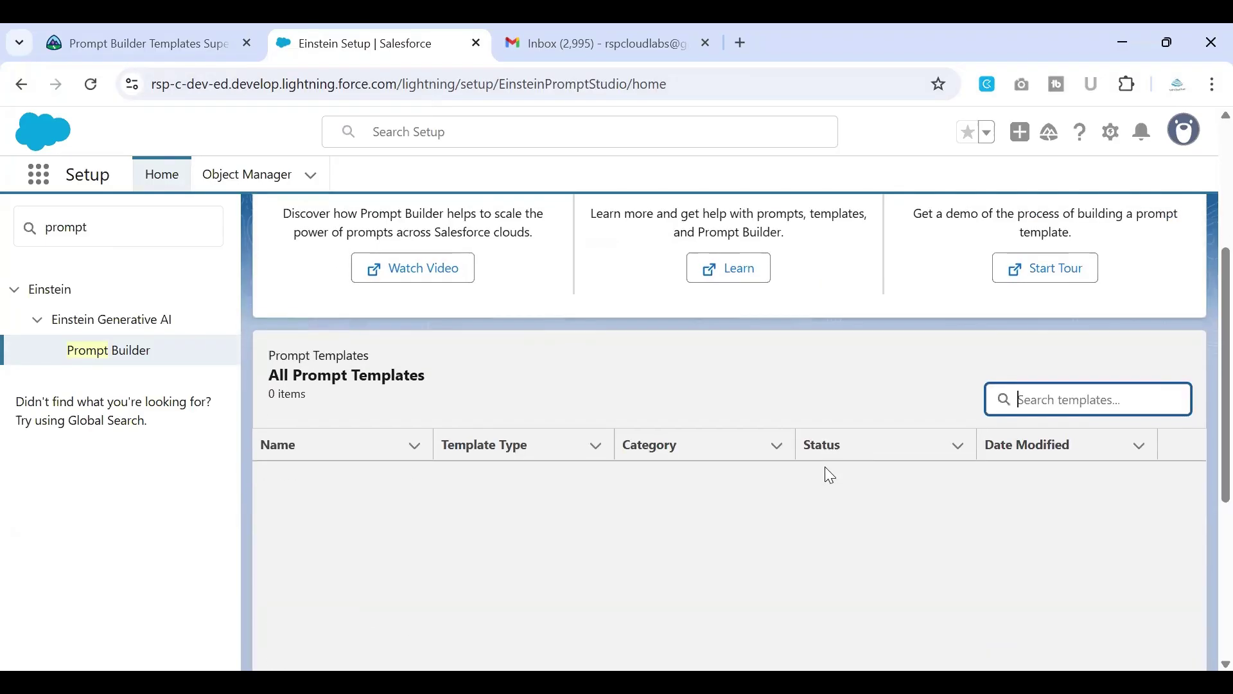
{"action": "scroll", "coordinate": [830, 475], "scroll_direction": "up", "scroll_amount": 4}
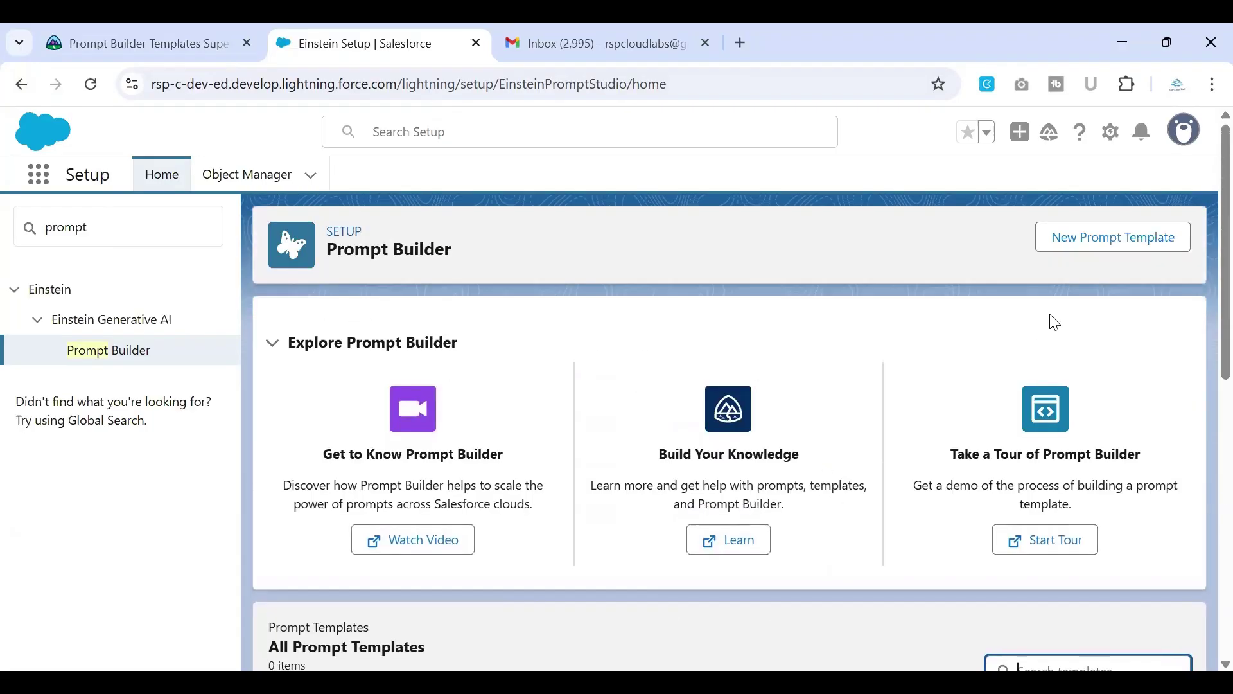
{"action": "left_click", "coordinate": [1095, 255]}
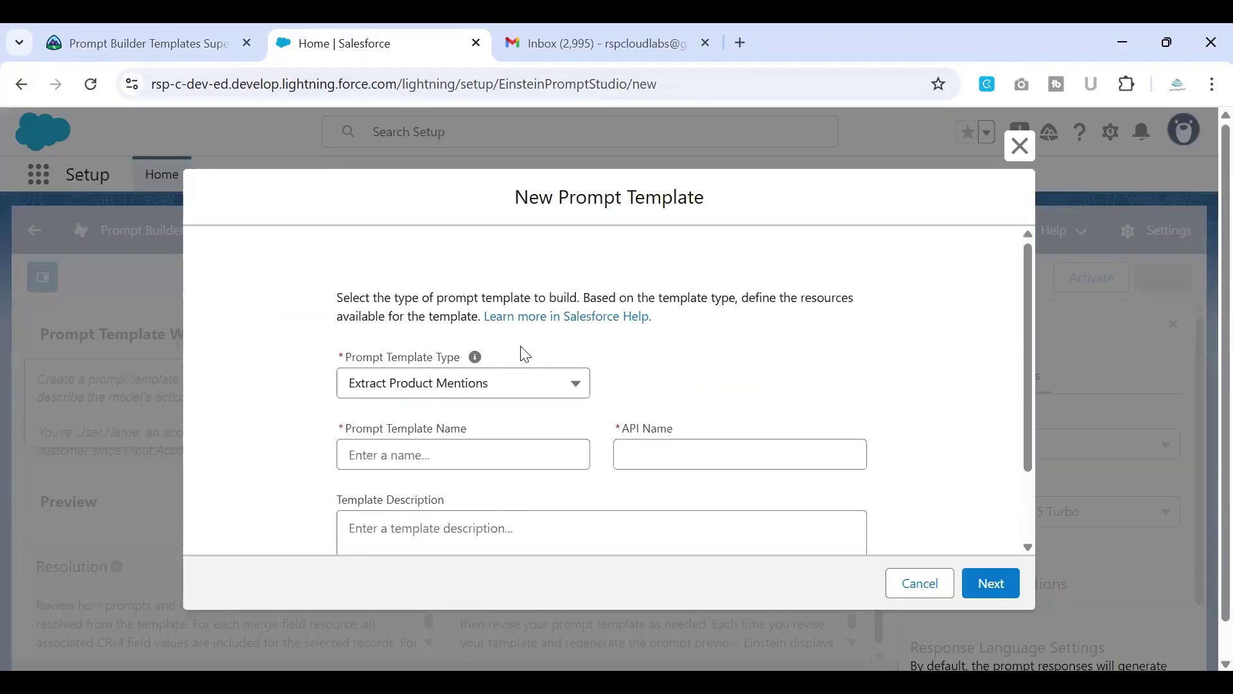
{"action": "mouse_move", "coordinate": [478, 363]}
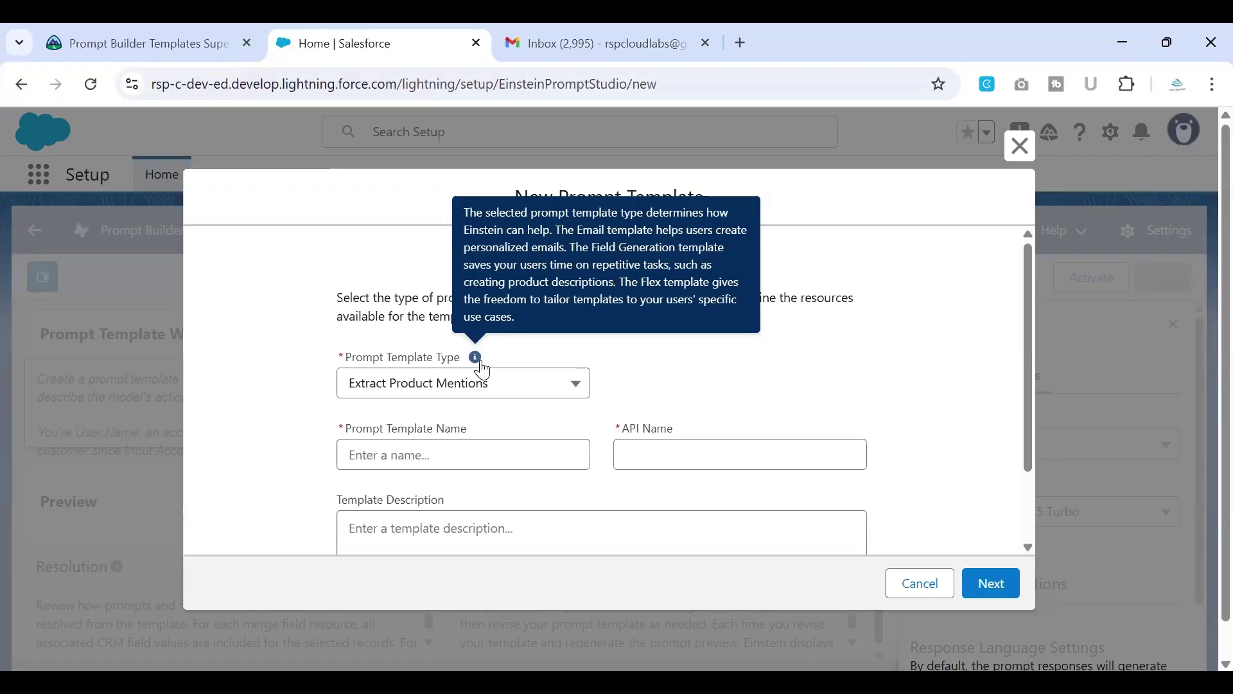
{"action": "left_click_drag", "start_coordinate": [573, 230], "coordinate": [657, 229]}
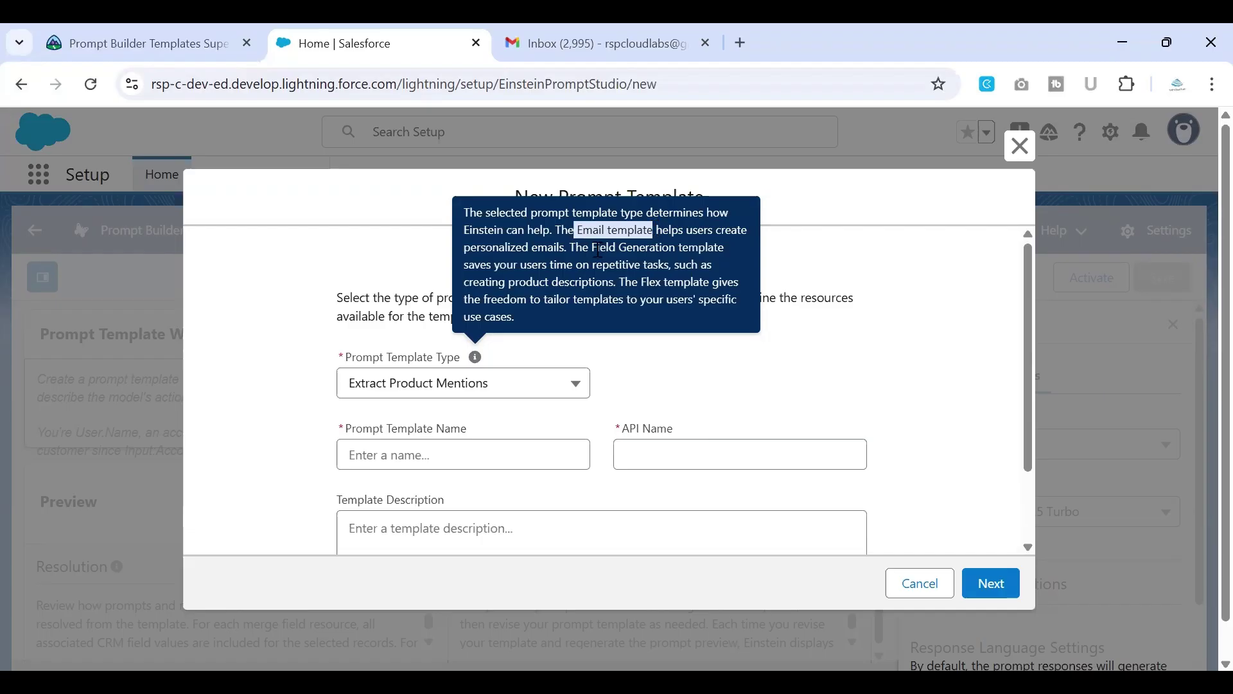
{"action": "left_click_drag", "start_coordinate": [598, 248], "coordinate": [675, 252]}
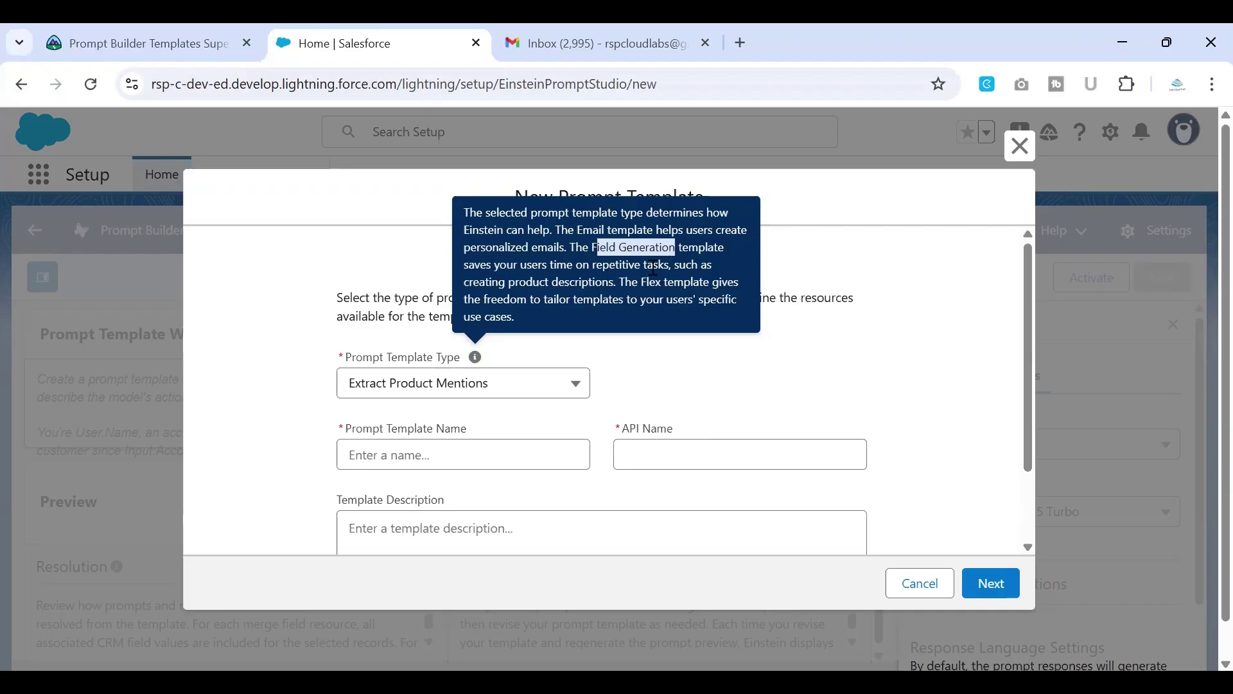
{"action": "left_click_drag", "start_coordinate": [641, 282], "coordinate": [721, 307]}
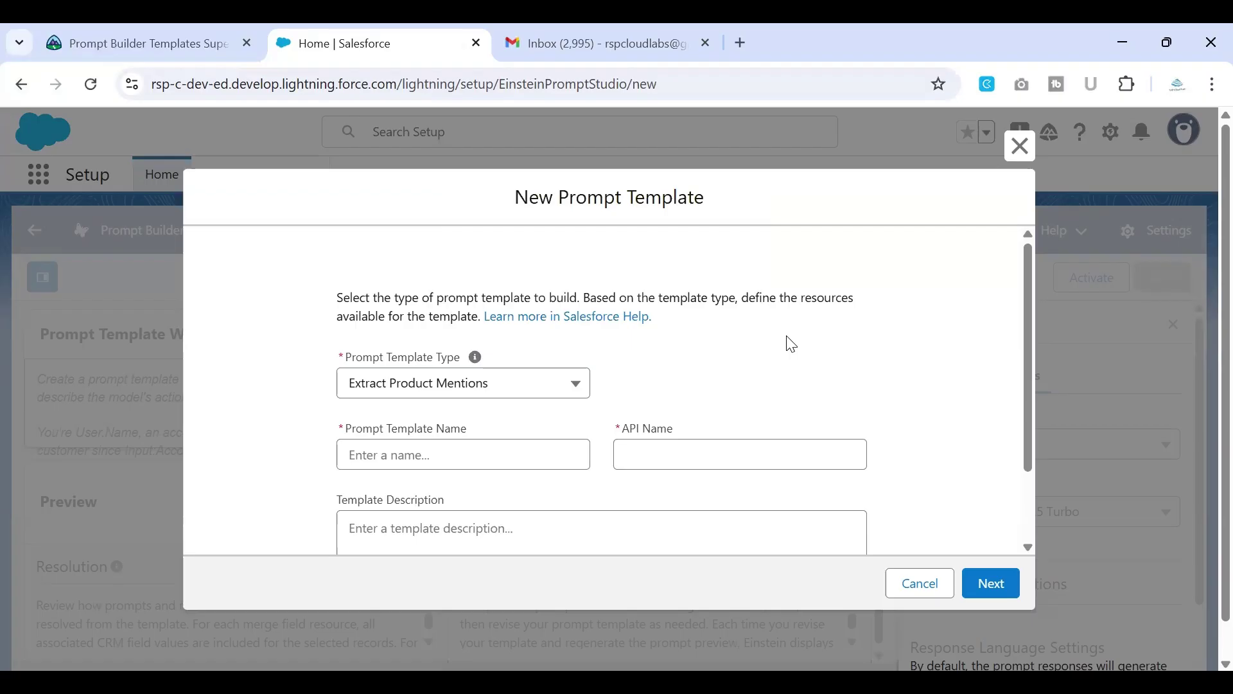
{"action": "scroll", "coordinate": [784, 341], "scroll_direction": "down", "scroll_amount": 2}
Step: Make it a Flex template named and described 'Translate Survey Input'
{"action": "left_click", "coordinate": [416, 327]}
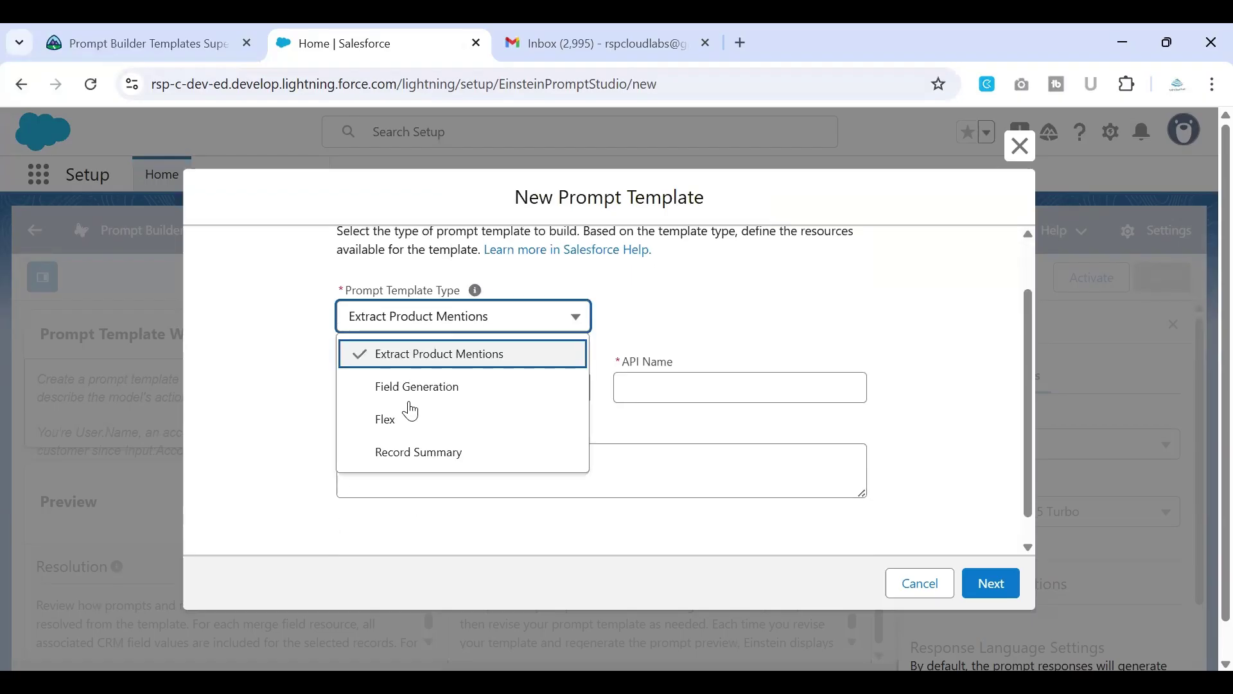
{"action": "left_click", "coordinate": [411, 419]}
{"action": "left_click", "coordinate": [426, 387]}
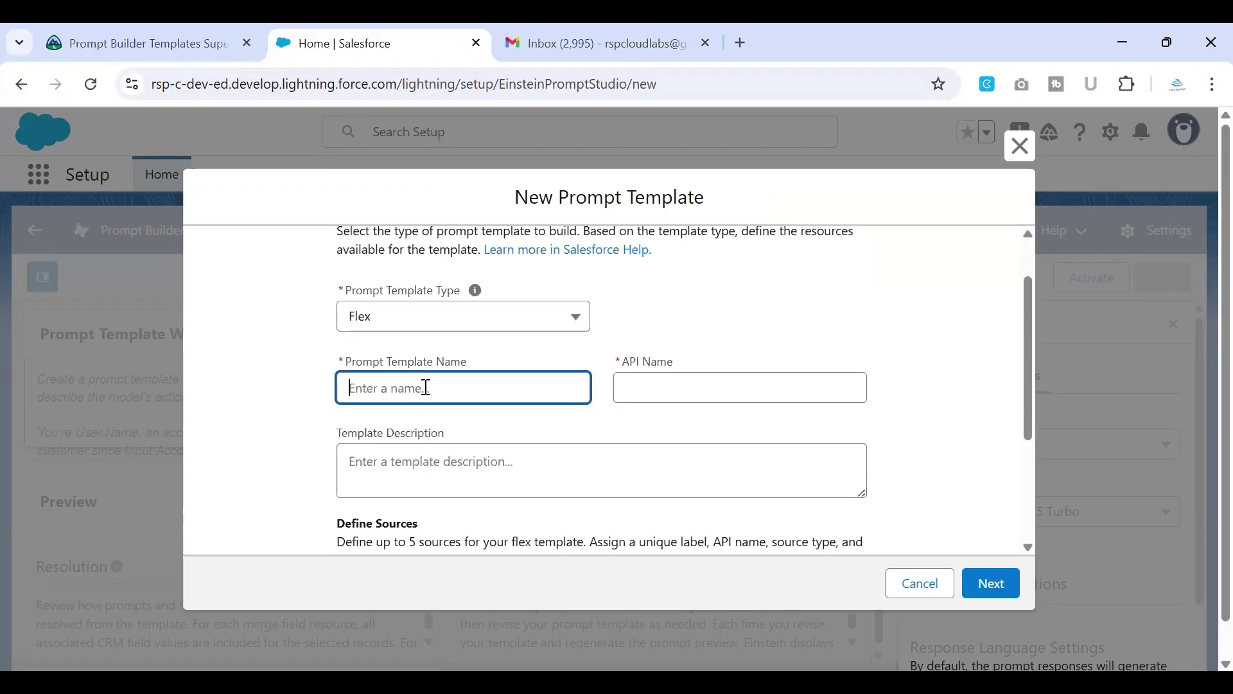
{"action": "type", "text": "Translate Survey Input"}
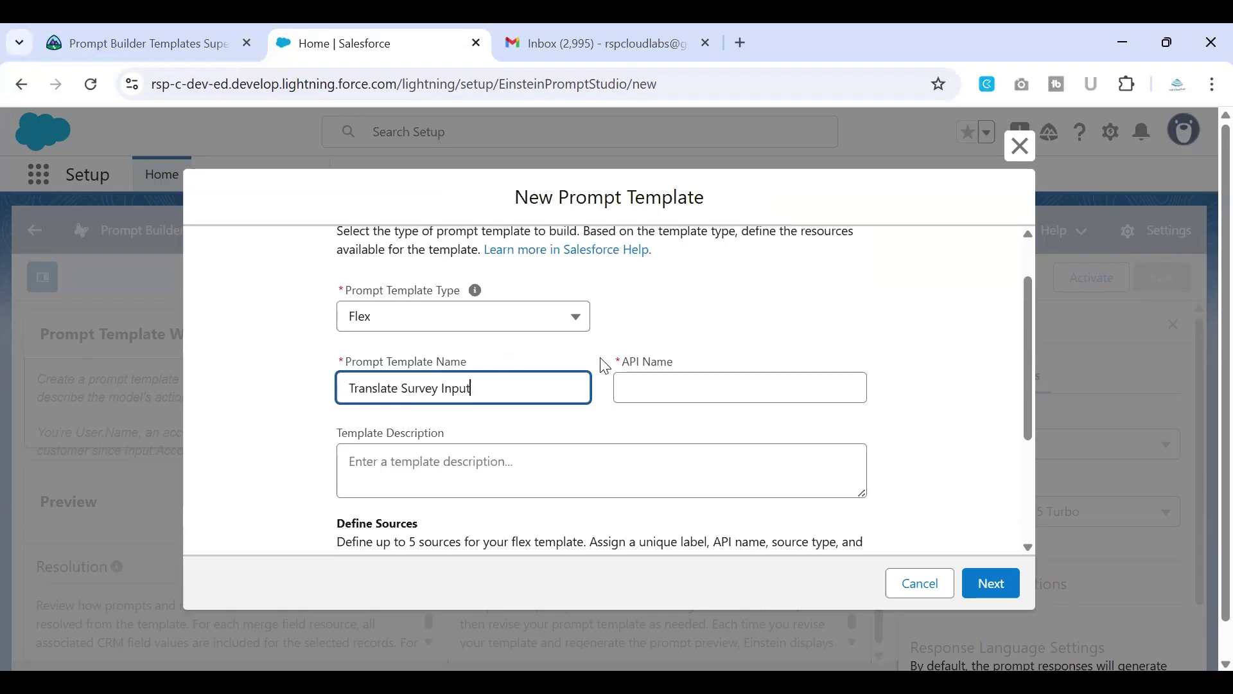
{"action": "left_click", "coordinate": [676, 376]}
{"action": "scroll", "coordinate": [668, 370], "scroll_direction": "down", "scroll_amount": 1}
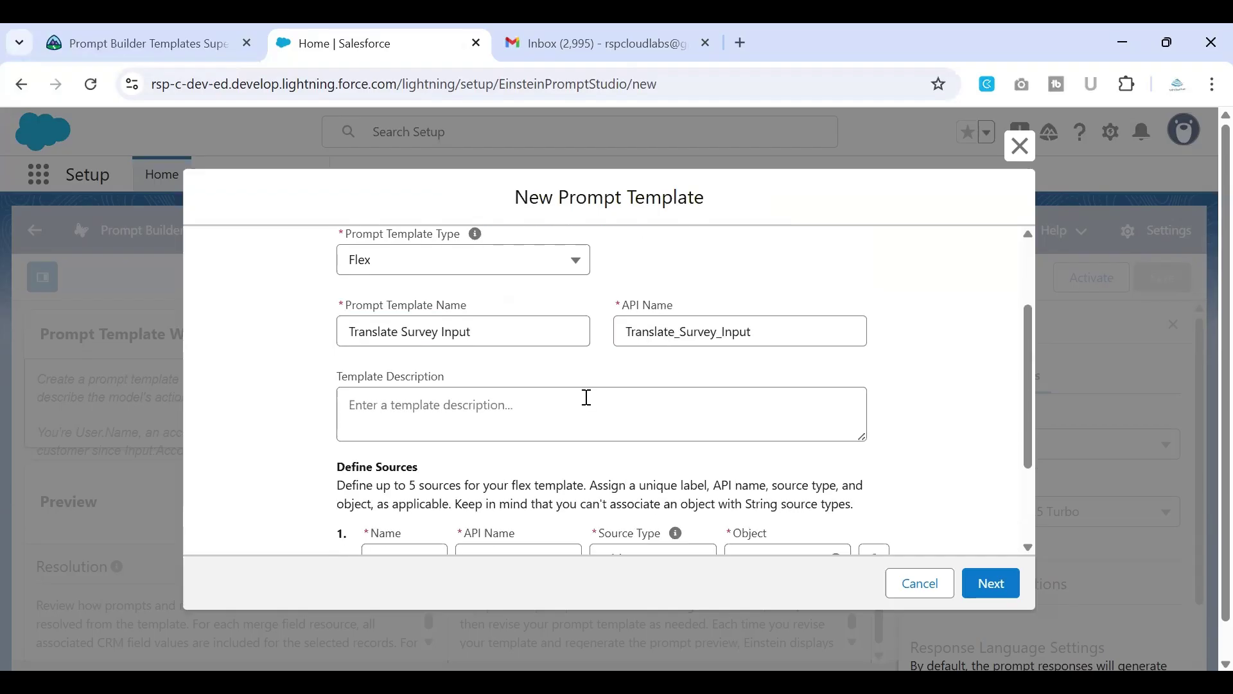
{"action": "left_click", "coordinate": [483, 409]}
{"action": "type", "text": "Translate Survey Input"}
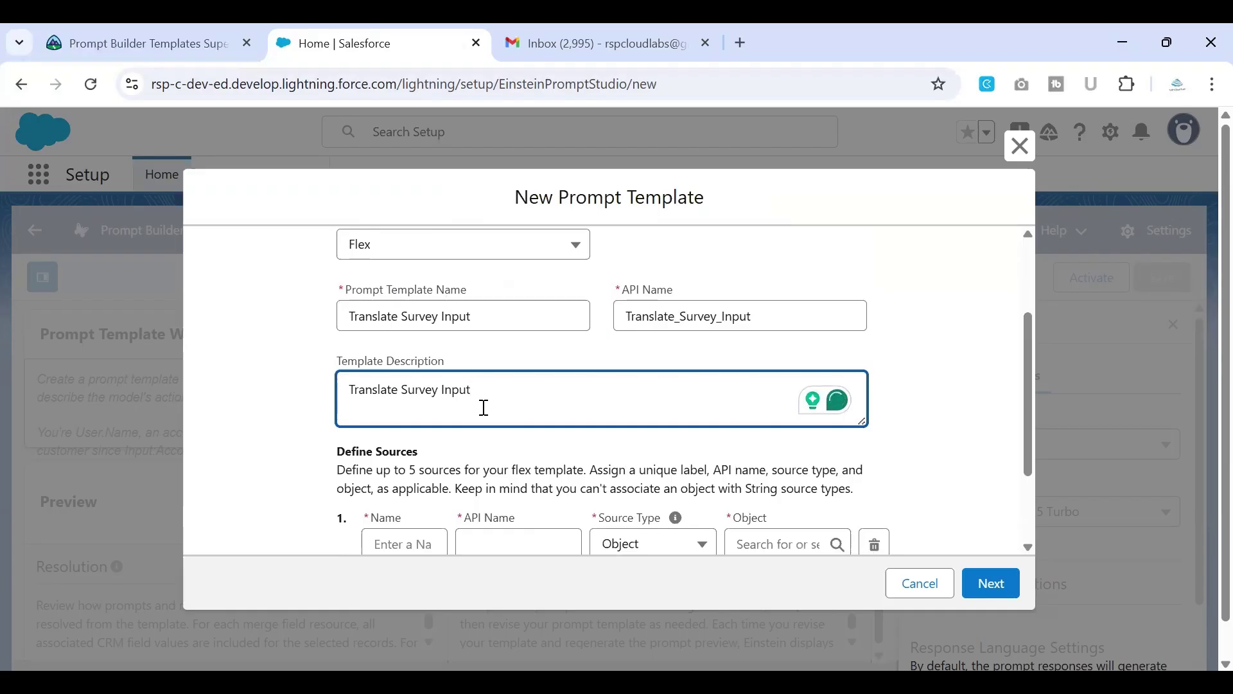
Step: Add the first source, account, using the Account object, per the superbadge instructions
{"action": "scroll", "coordinate": [482, 407], "scroll_direction": "down", "scroll_amount": 1}
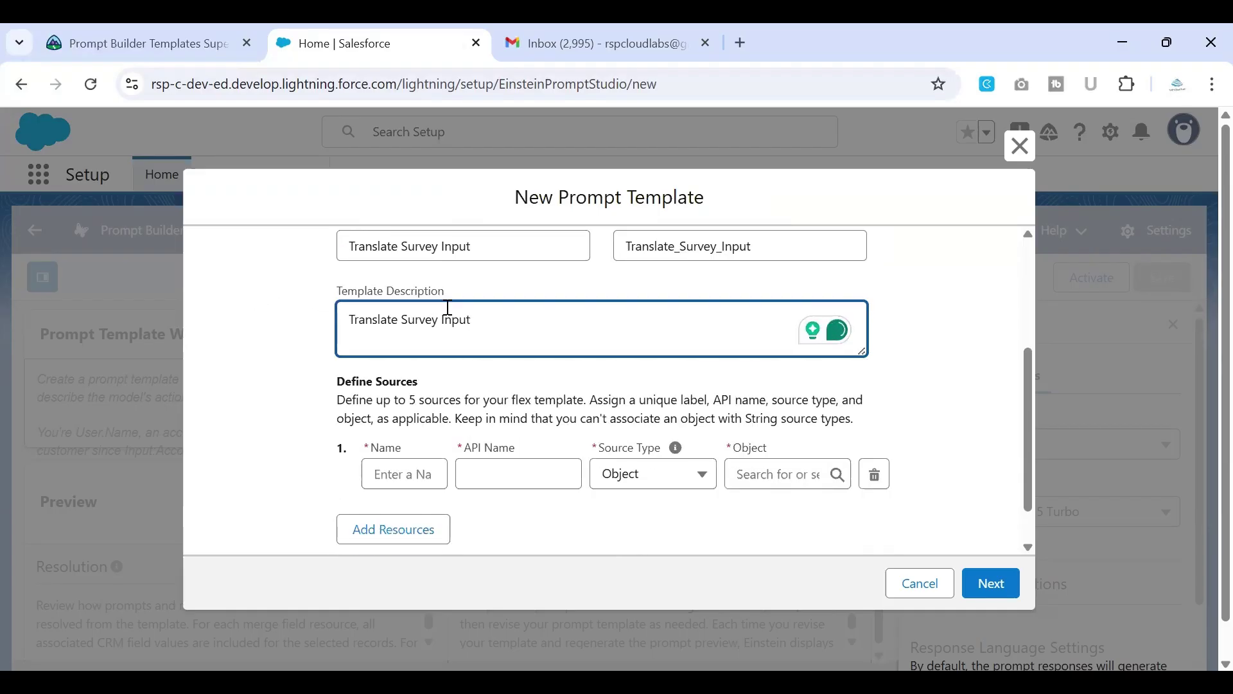
{"action": "scroll", "coordinate": [514, 340], "scroll_direction": "down", "scroll_amount": 1}
{"action": "left_click", "coordinate": [421, 416]}
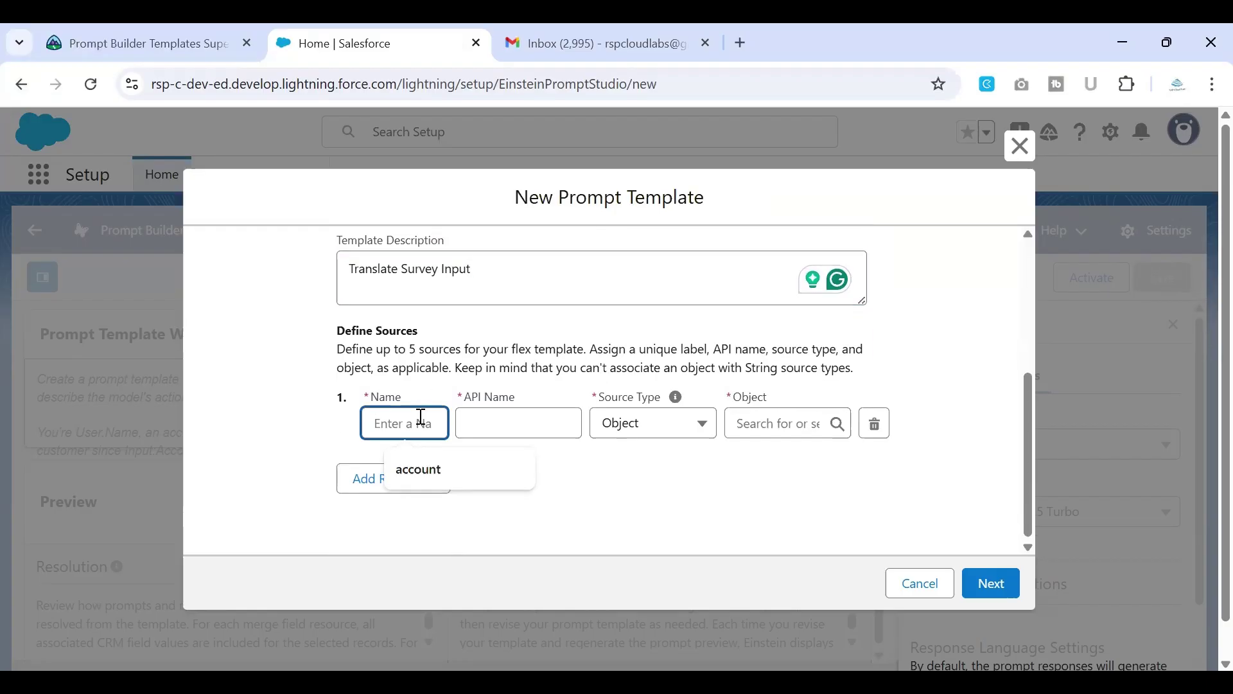
{"action": "left_click", "coordinate": [425, 472]}
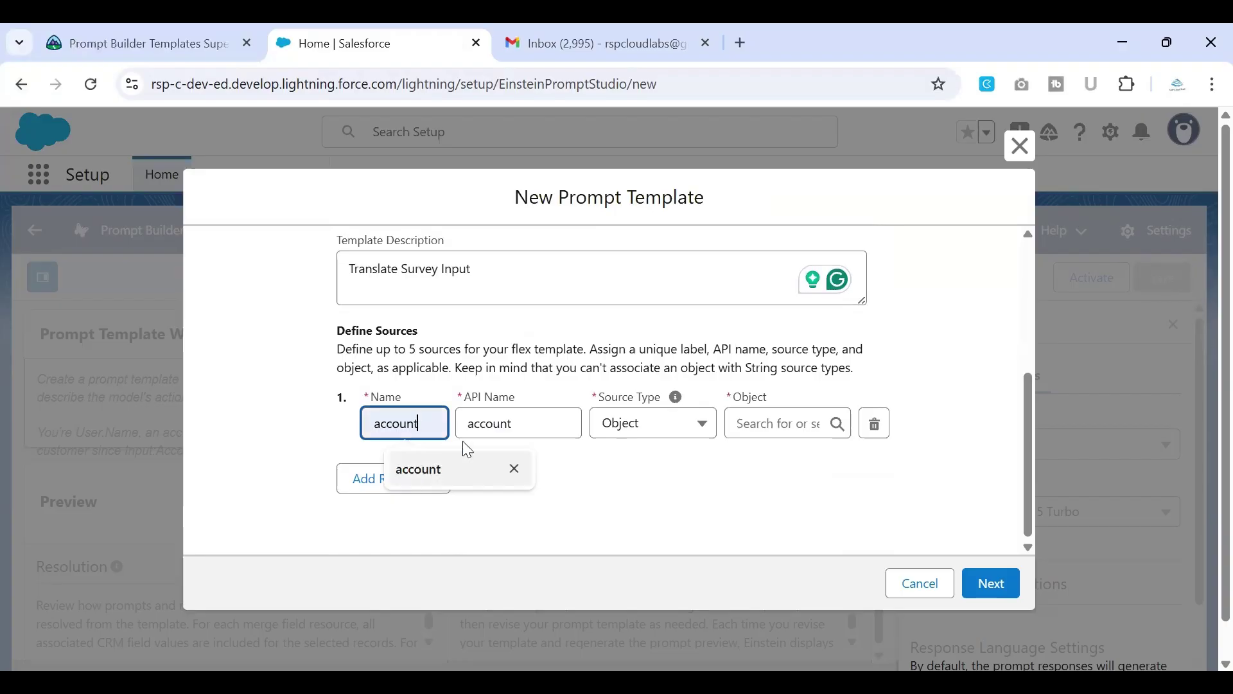
{"action": "left_click", "coordinate": [731, 422]}
{"action": "left_click", "coordinate": [75, 31]}
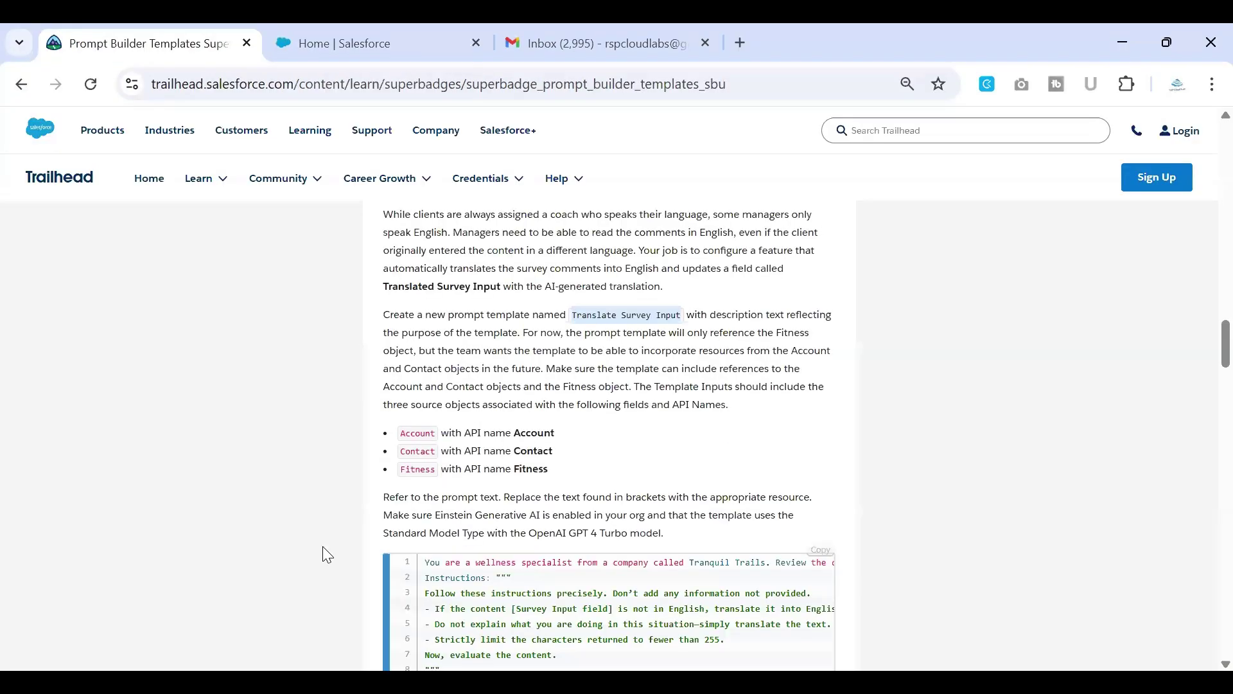
{"action": "left_click_drag", "start_coordinate": [377, 427], "coordinate": [592, 476]}
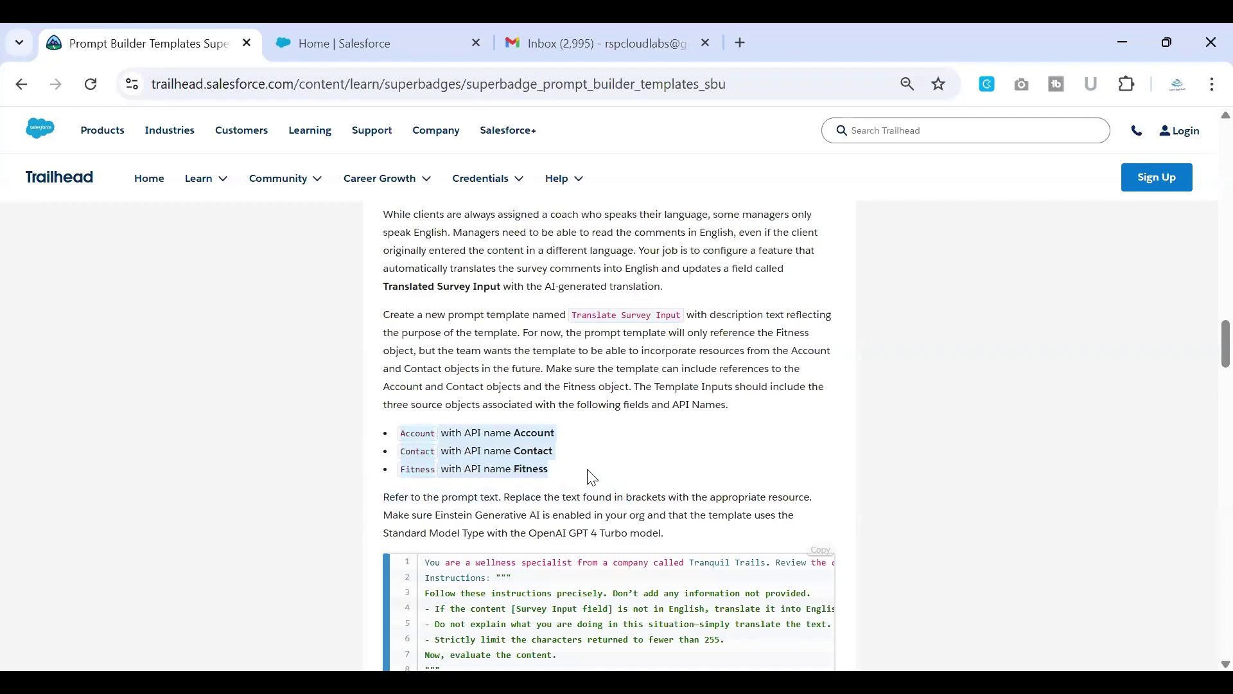
{"action": "left_click", "coordinate": [351, 37]}
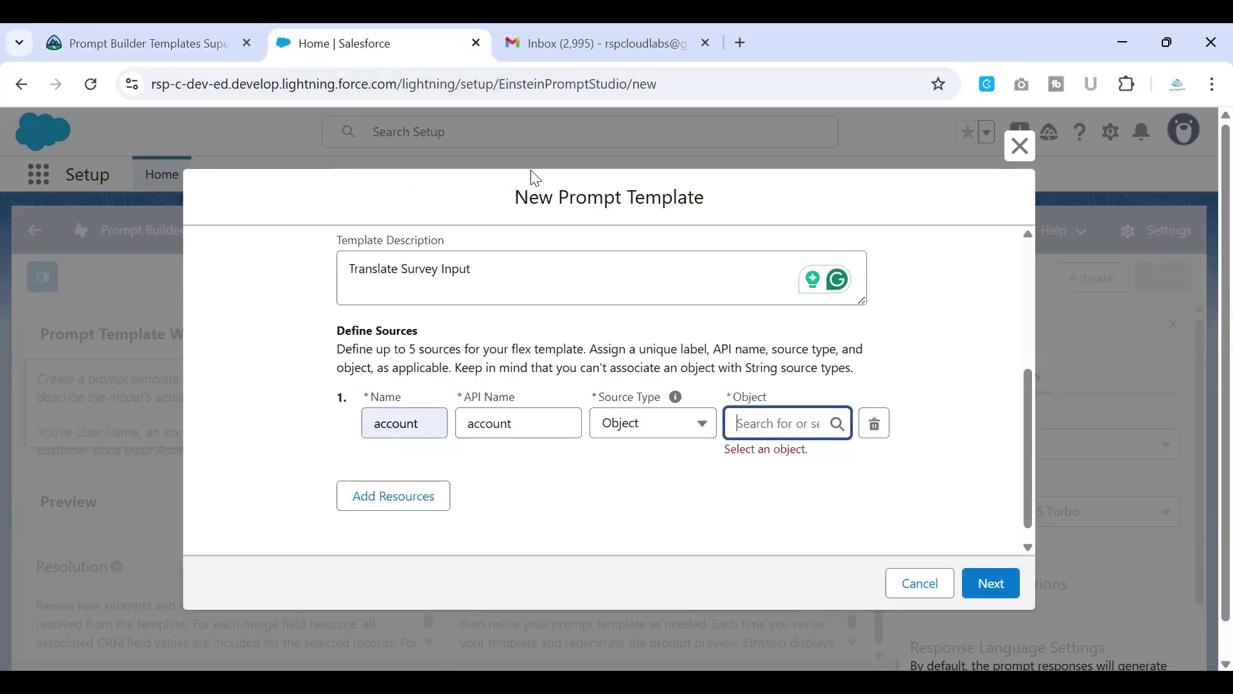
{"action": "type", "text": "account"}
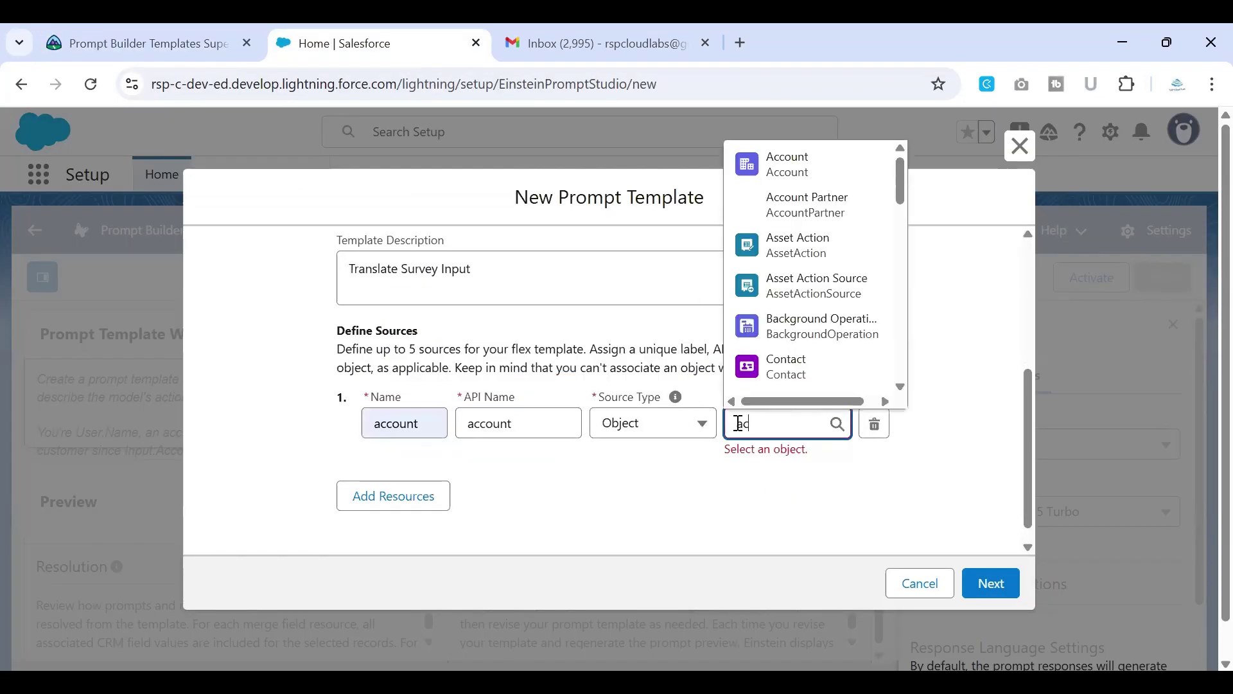
{"action": "left_click", "coordinate": [796, 345]}
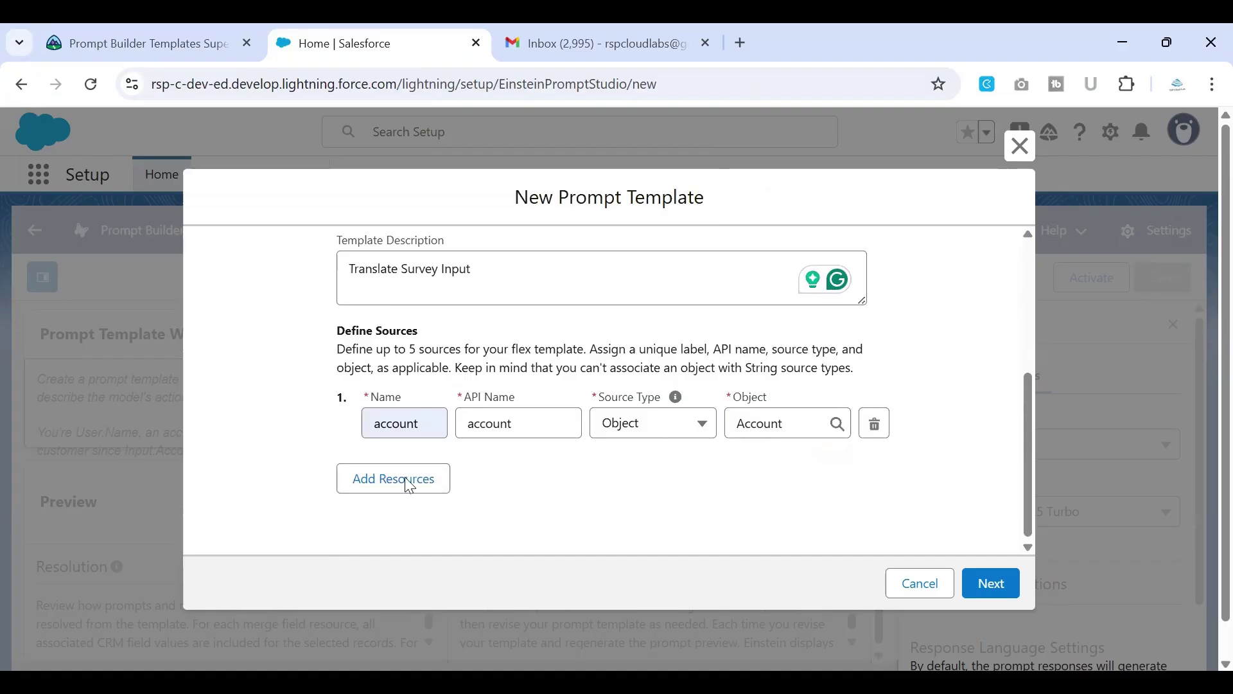
Step: Add a second source, contact, using the Contact object
{"action": "left_click", "coordinate": [356, 493]}
{"action": "type", "text": "contact"}
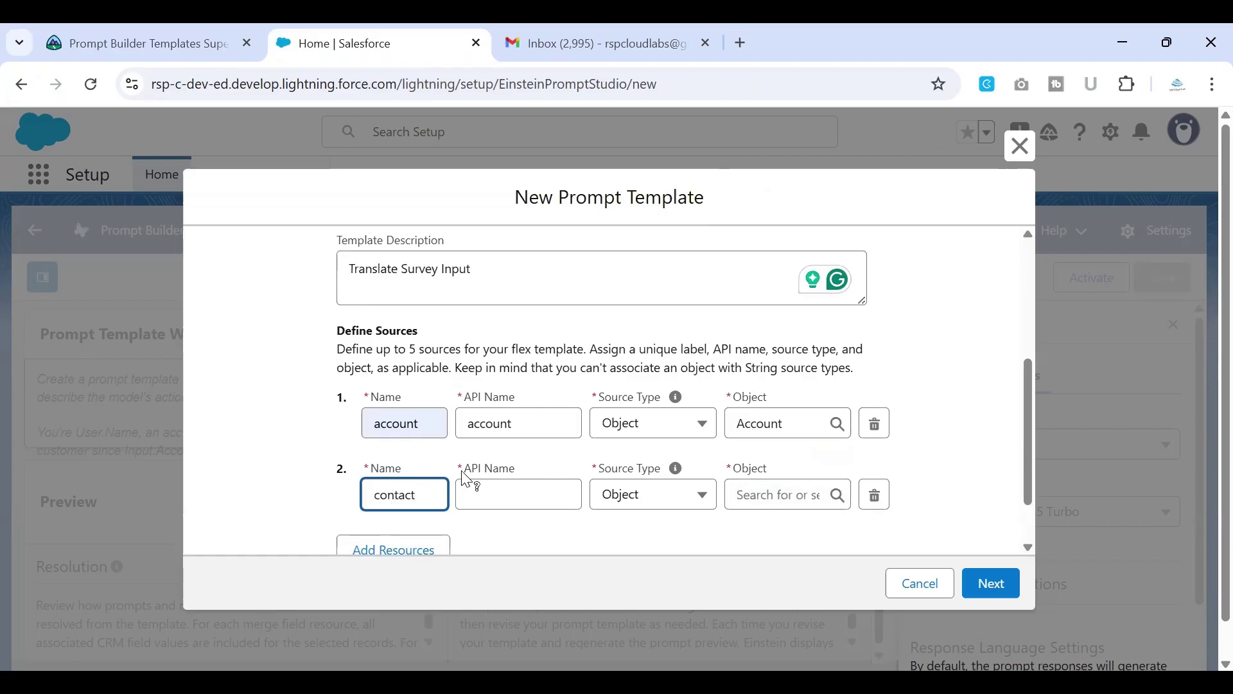
{"action": "left_click", "coordinate": [468, 494]}
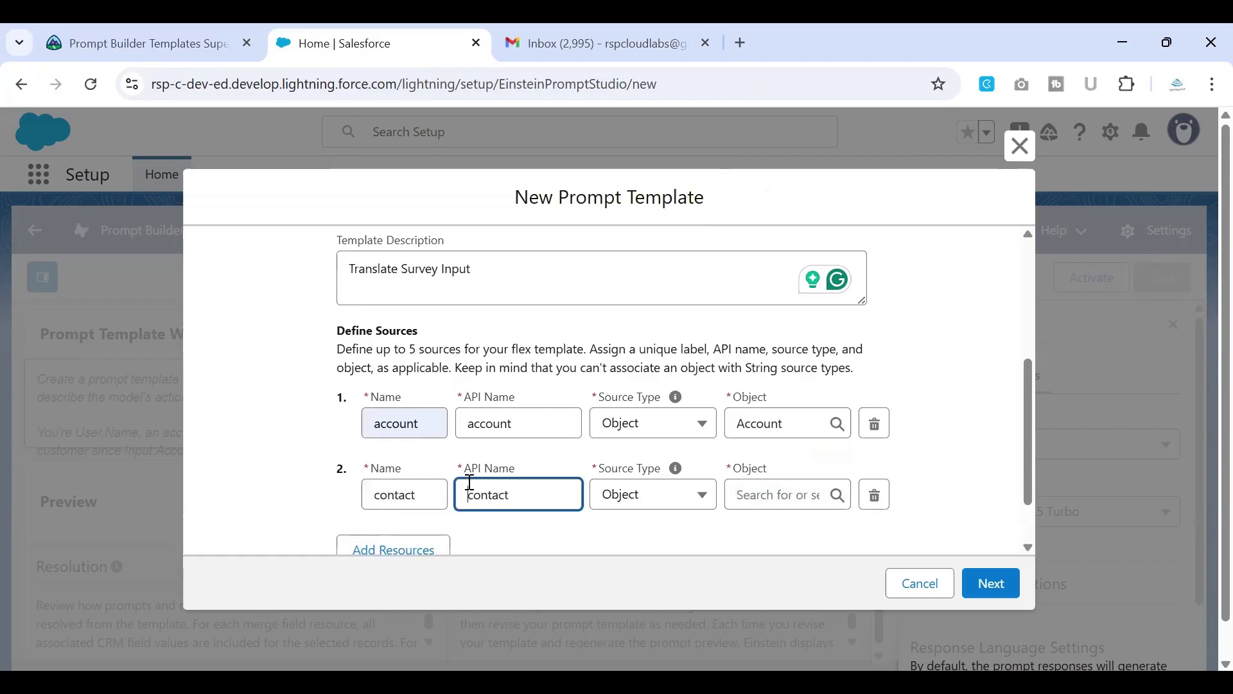
{"action": "left_click", "coordinate": [774, 492]}
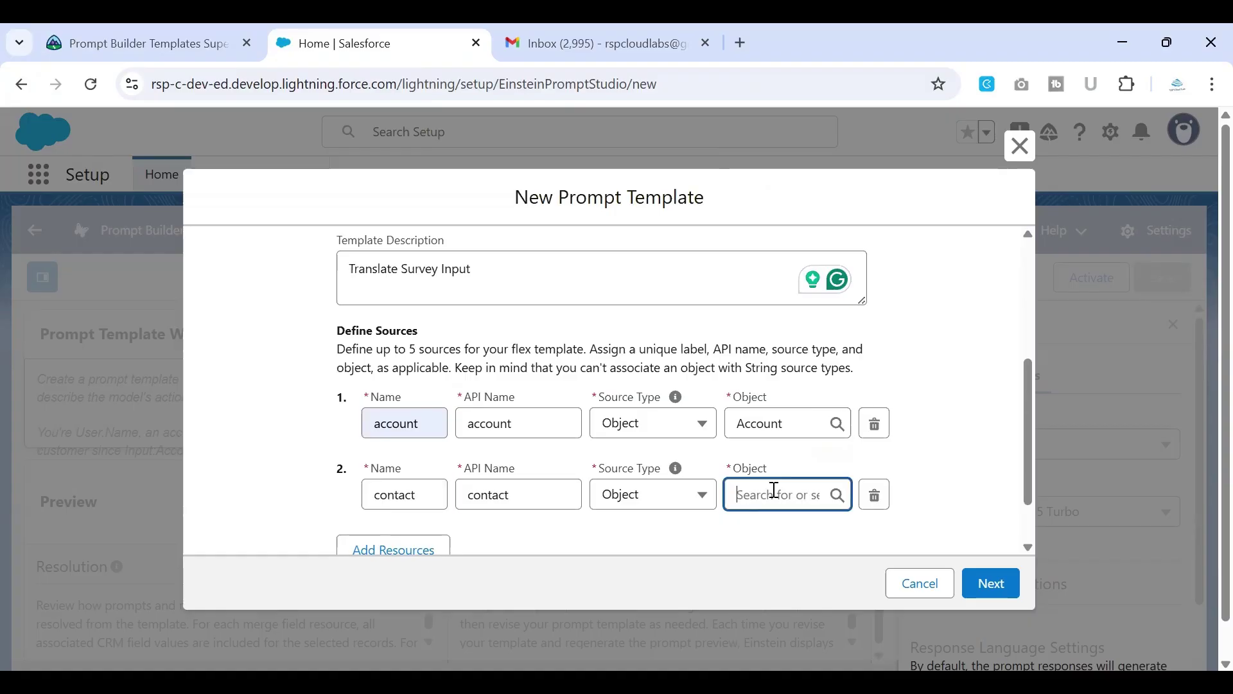
{"action": "type", "text": "contact"}
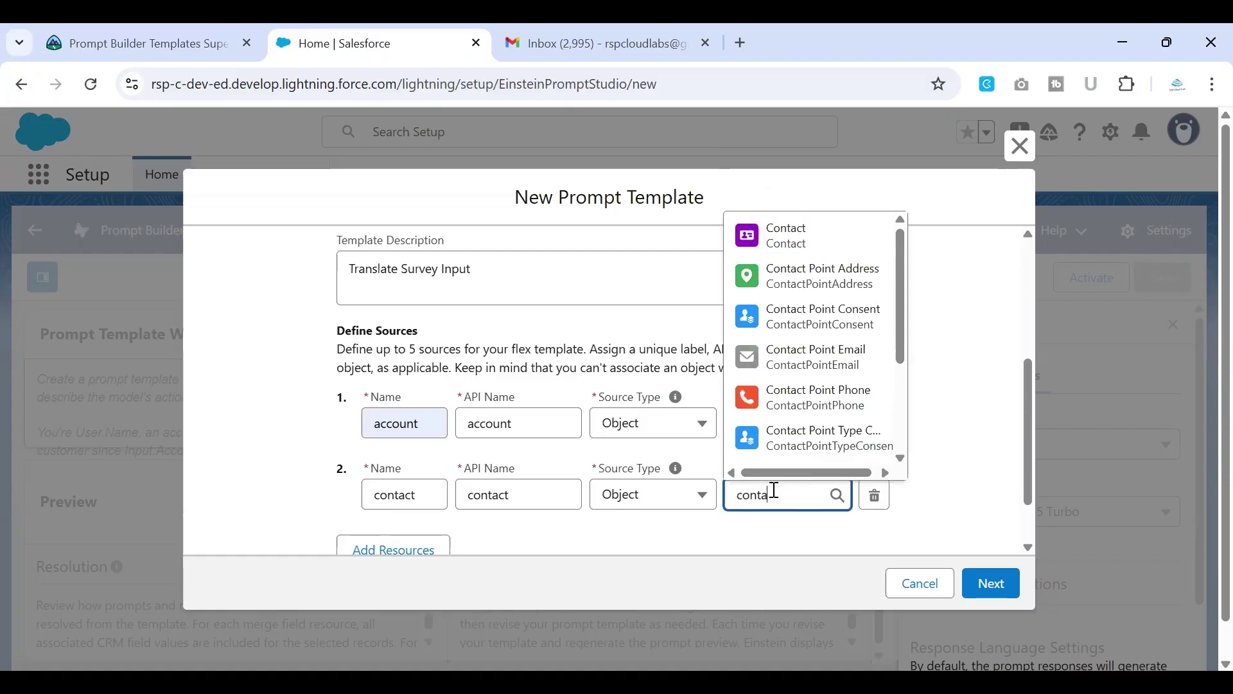
{"action": "left_click", "coordinate": [809, 250]}
Step: Add a third source, fitness, using the Fitness object
{"action": "left_click", "coordinate": [406, 551]}
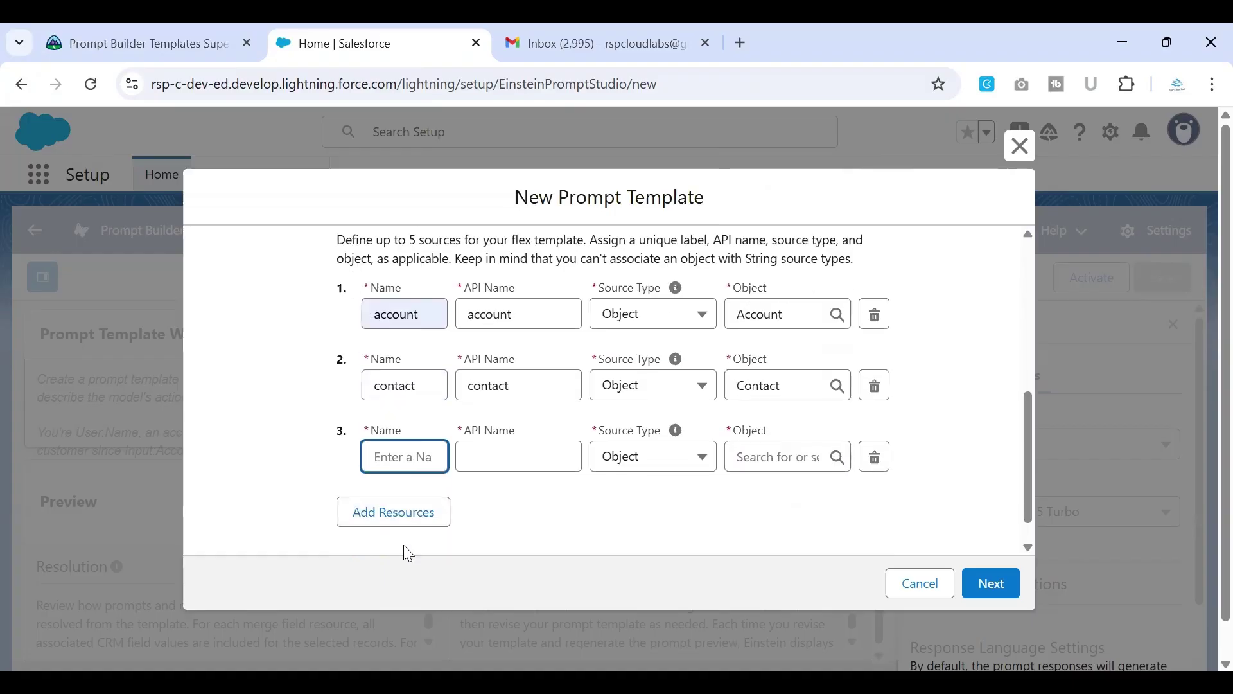
{"action": "type", "text": "fin"}
{"action": "key", "text": "BackSpace"}
{"action": "type", "text": "tness"}
{"action": "left_click", "coordinate": [505, 465]}
{"action": "left_click", "coordinate": [422, 453]}
{"action": "left_click", "coordinate": [777, 454]}
{"action": "type", "text": "fitn"}
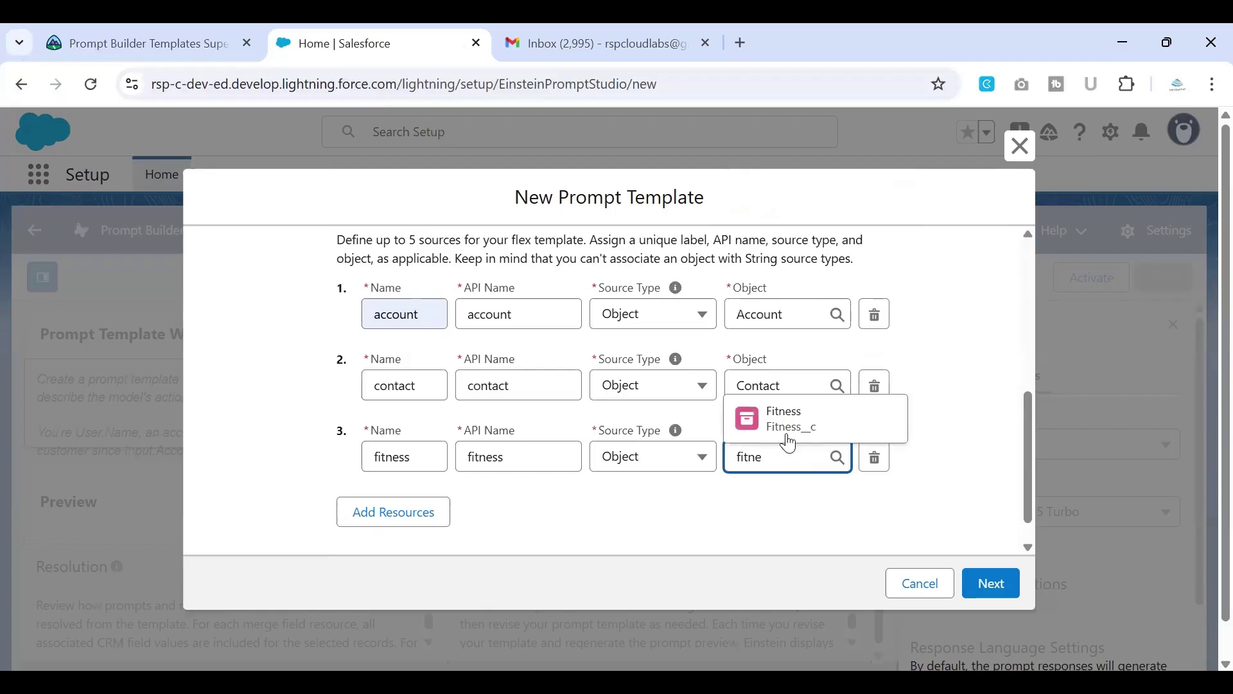
{"action": "left_click", "coordinate": [795, 429]}
{"action": "left_click", "coordinate": [779, 514]}
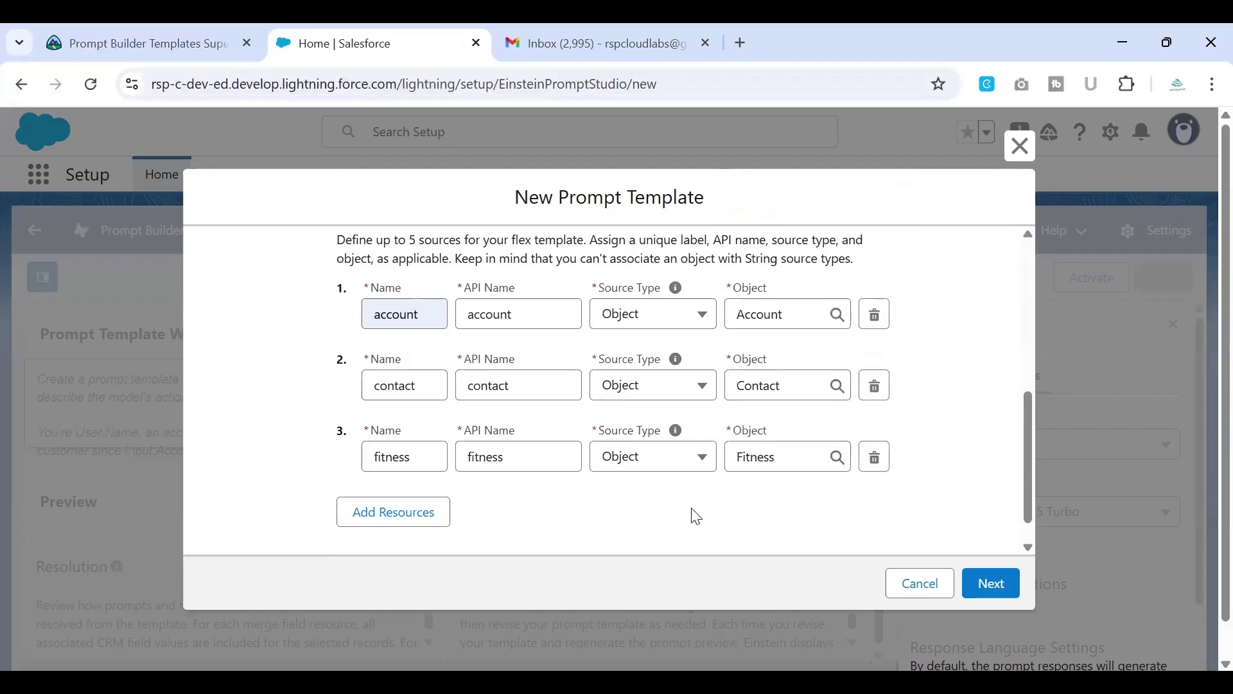
Step: Finish setup to open the Translate Survey Input template workspace
{"action": "scroll", "coordinate": [696, 516], "scroll_direction": "up", "scroll_amount": 5}
{"action": "left_click", "coordinate": [990, 580]}
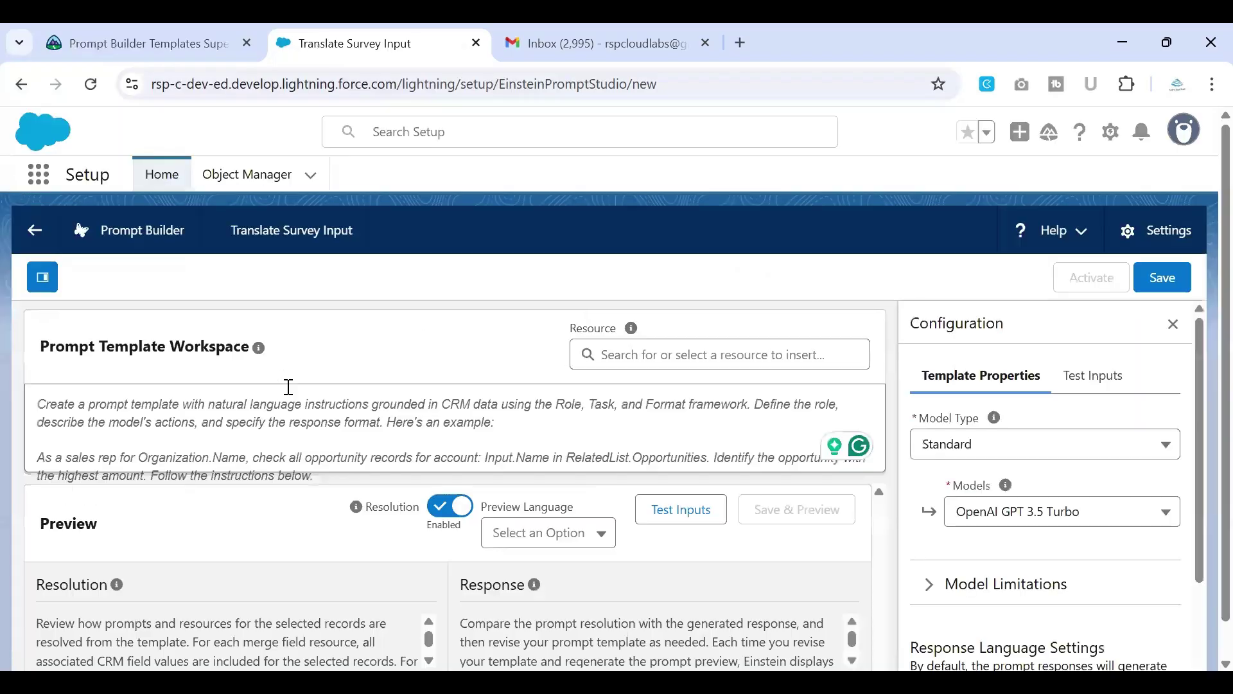
{"action": "left_click", "coordinate": [730, 360]}
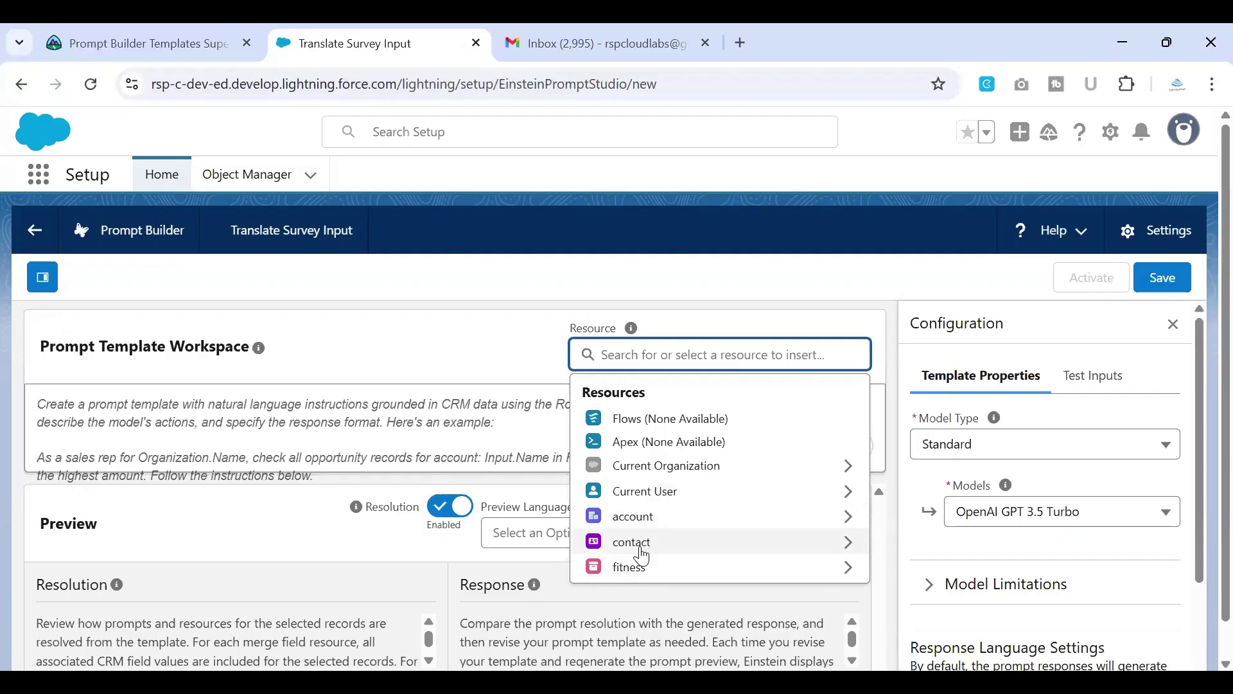
{"action": "left_click", "coordinate": [491, 445]}
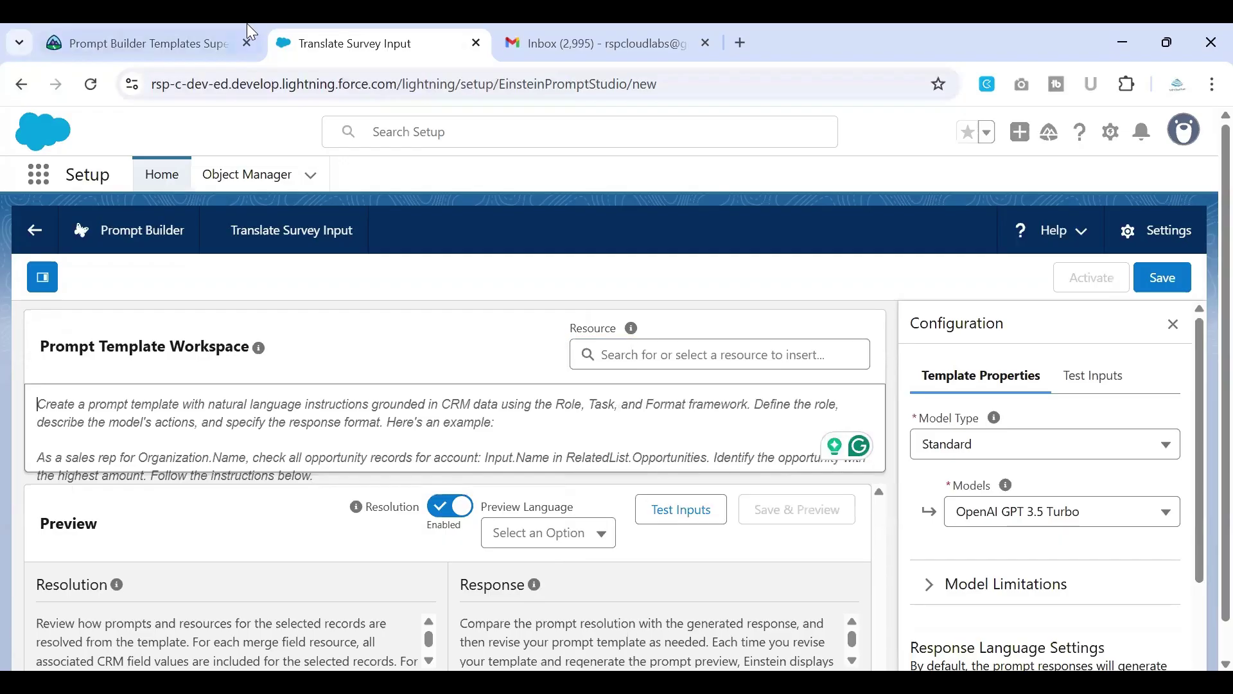
Step: Copy the superbadge's sample prompt and note the required OpenAI GPT 4 Turbo model
{"action": "left_click", "coordinate": [220, 41]}
{"action": "scroll", "coordinate": [468, 380], "scroll_direction": "down", "scroll_amount": 1}
{"action": "scroll", "coordinate": [466, 383], "scroll_direction": "down", "scroll_amount": 1}
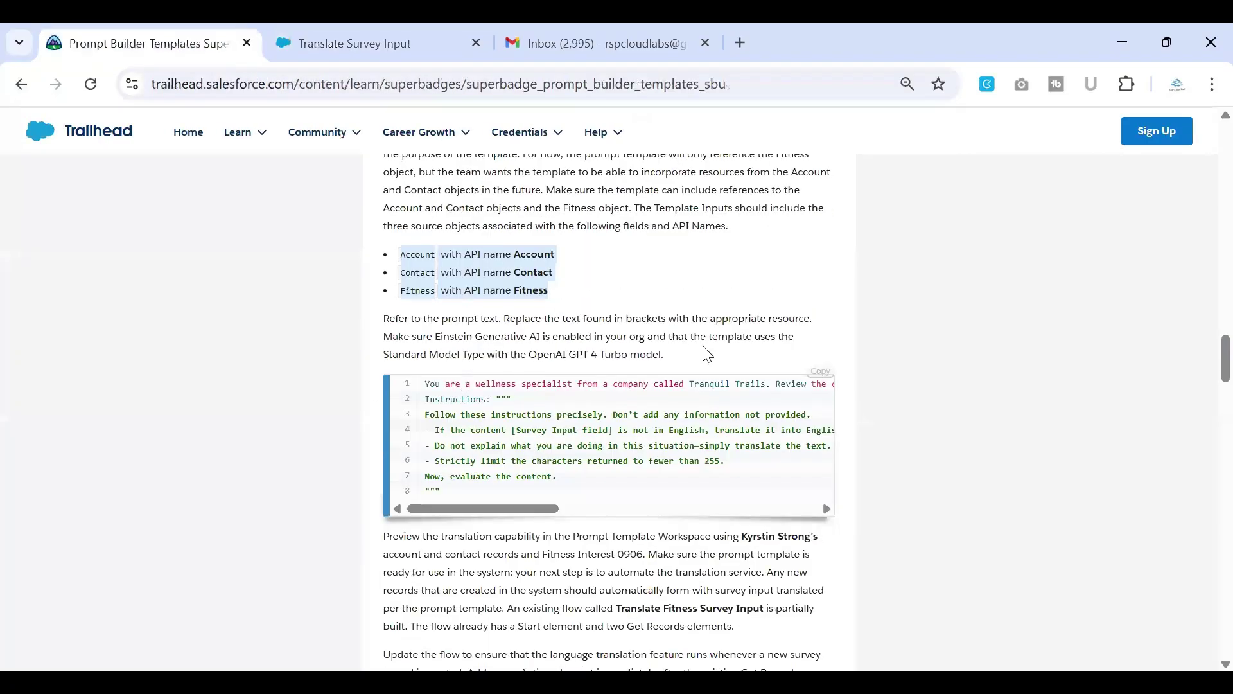
{"action": "left_click", "coordinate": [821, 375]}
{"action": "left_click_drag", "start_coordinate": [528, 354], "coordinate": [605, 354]}
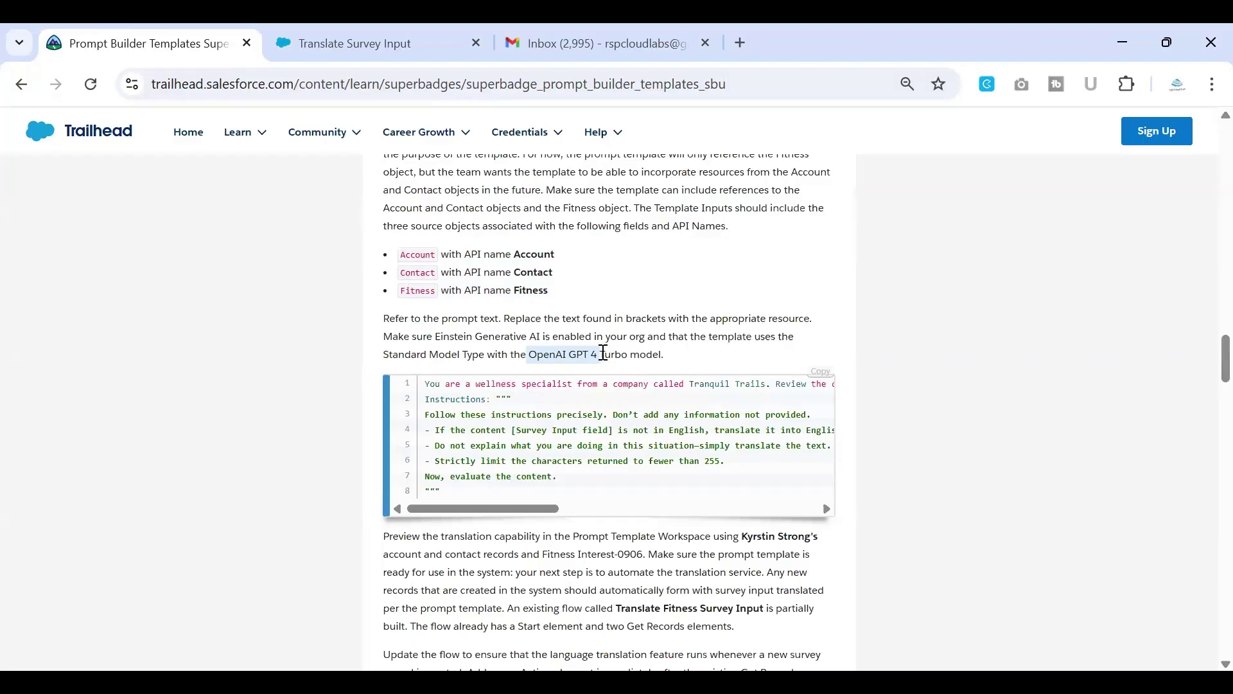
{"action": "left_click", "coordinate": [428, 49]}
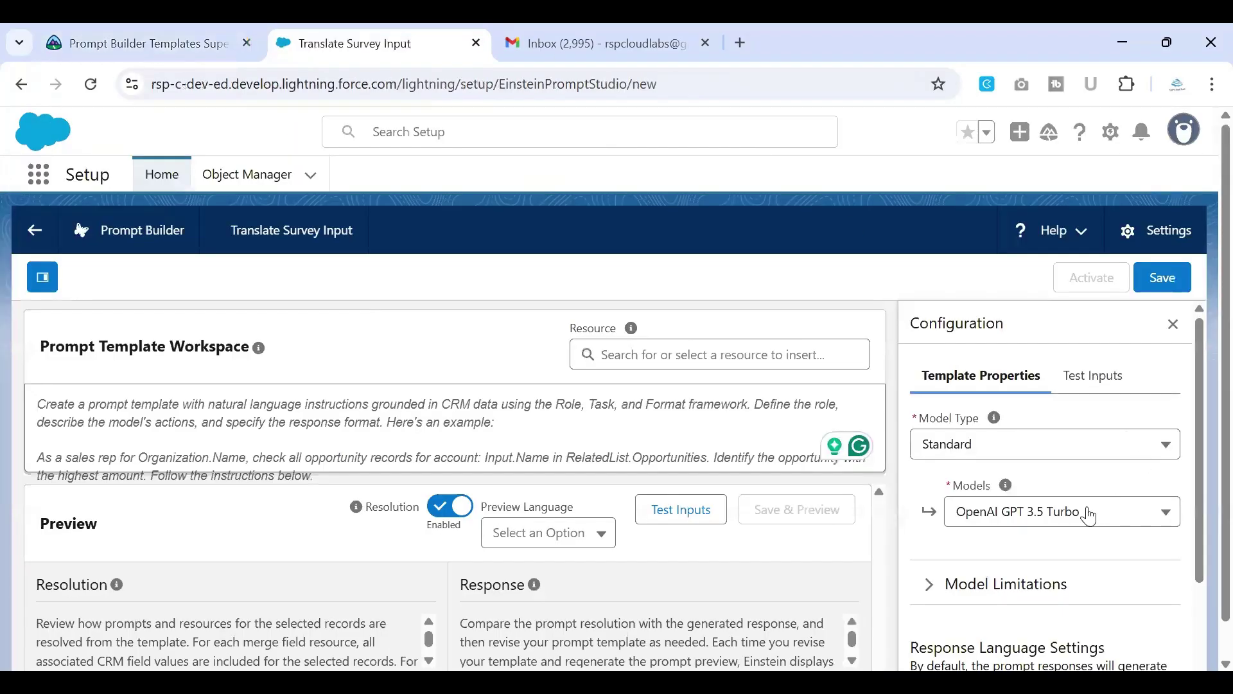
Step: Set the template's model to OpenAI GPT 4 Turbo
{"action": "left_click", "coordinate": [1088, 512]}
{"action": "scroll", "coordinate": [1206, 398], "scroll_direction": "down", "scroll_amount": 1}
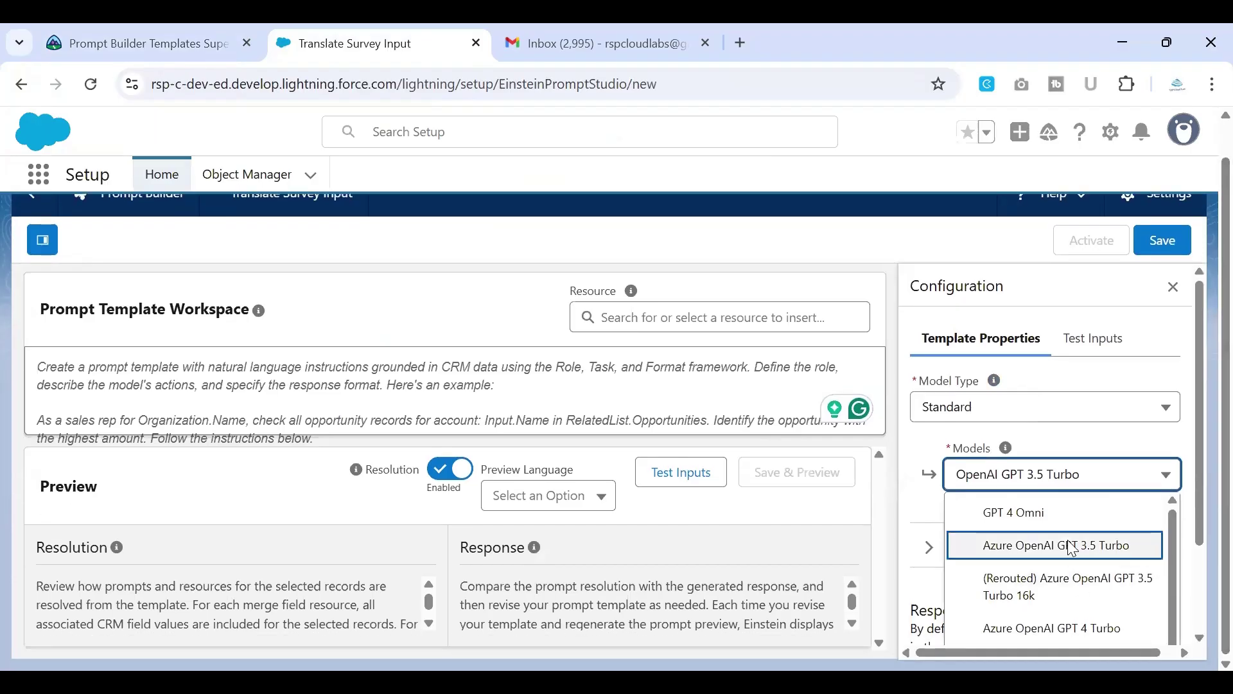
{"action": "scroll", "coordinate": [1091, 549], "scroll_direction": "down", "scroll_amount": 5}
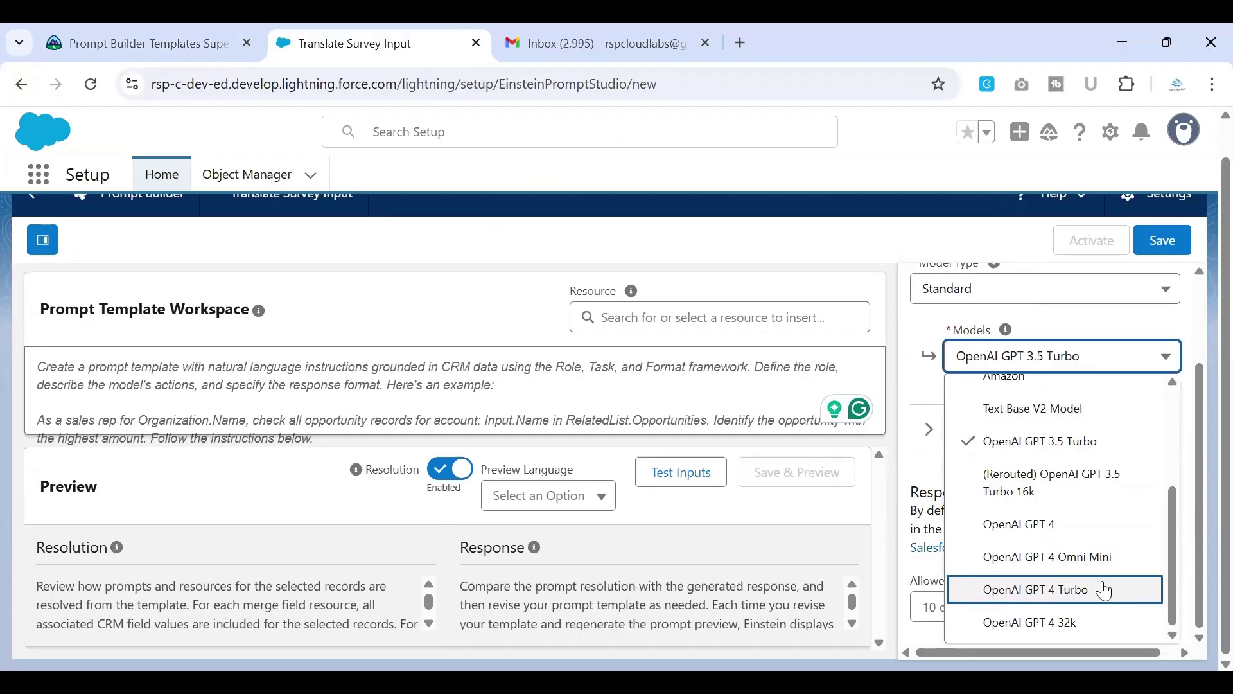
{"action": "left_click", "coordinate": [1105, 590]}
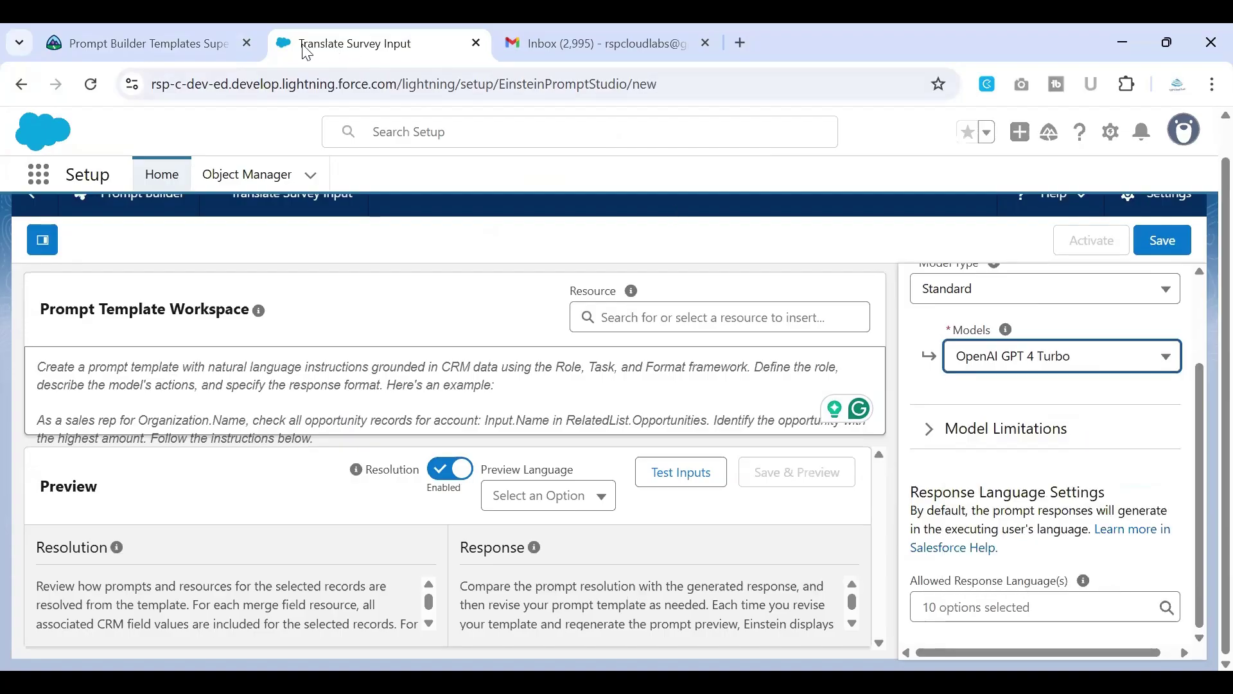
{"action": "left_click", "coordinate": [200, 47]}
{"action": "left_click", "coordinate": [373, 51]}
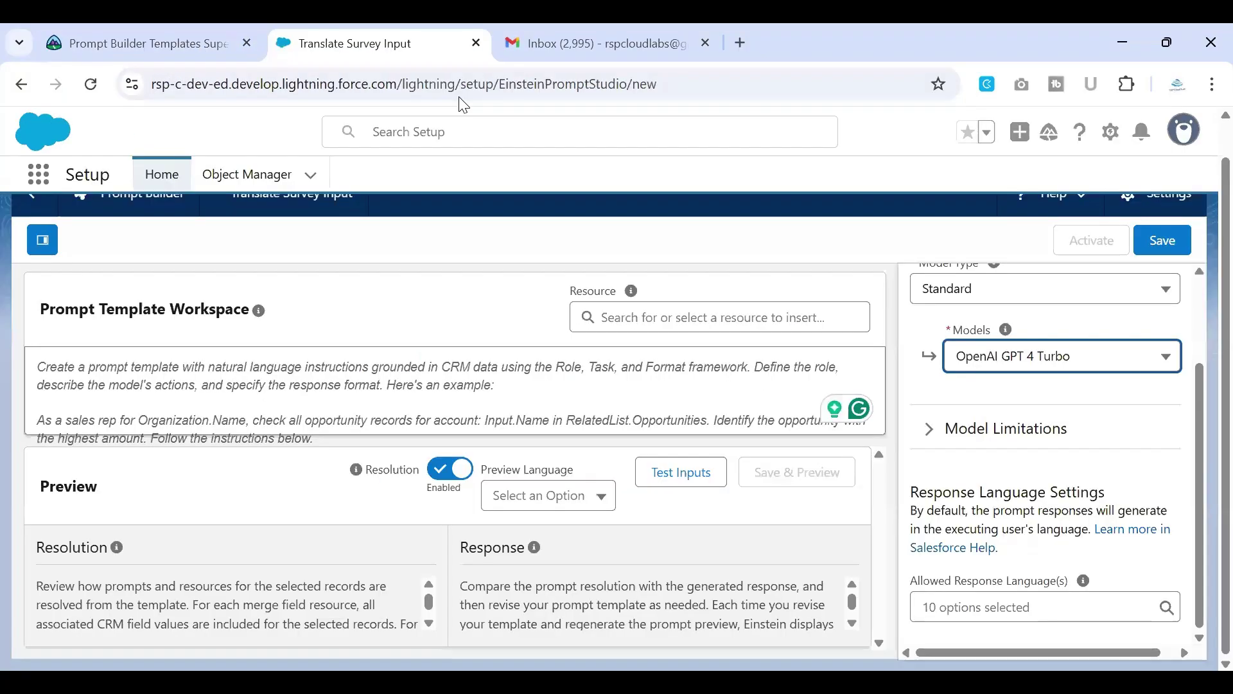
Step: Paste the copied translation prompt into the Prompt Template Workspace
{"action": "scroll", "coordinate": [964, 405], "scroll_direction": "up", "scroll_amount": 2}
{"action": "scroll", "coordinate": [964, 406], "scroll_direction": "up", "scroll_amount": 2}
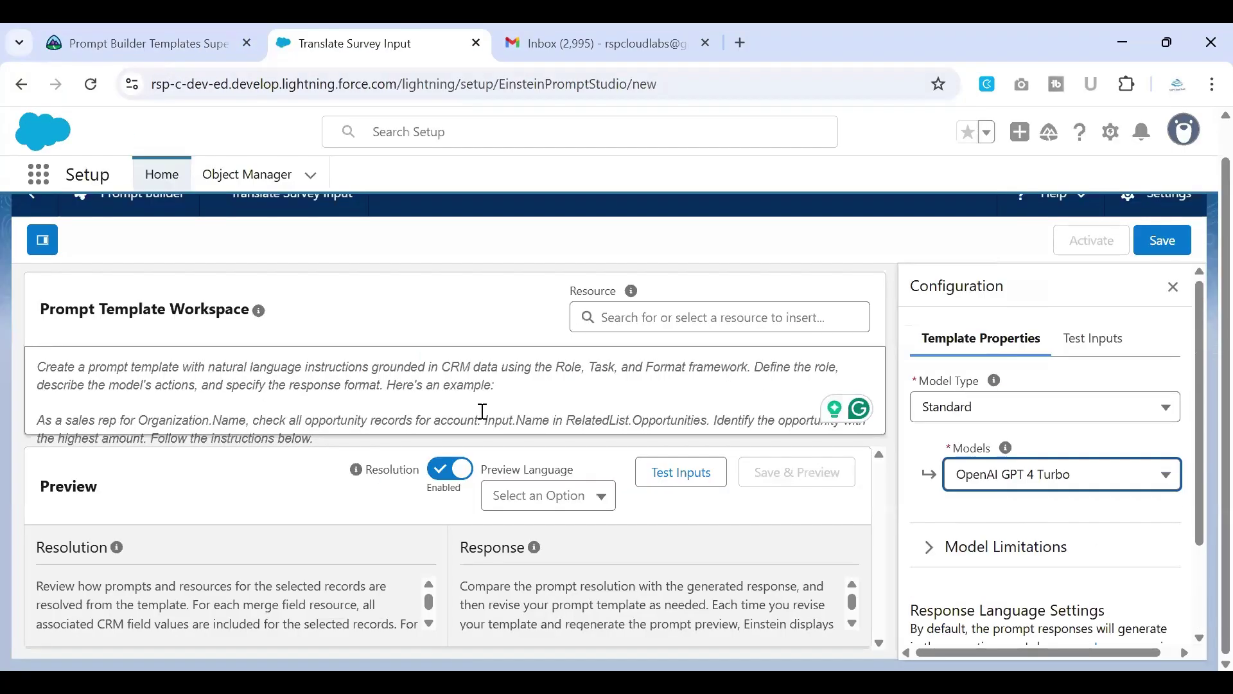
{"action": "left_click", "coordinate": [477, 408]}
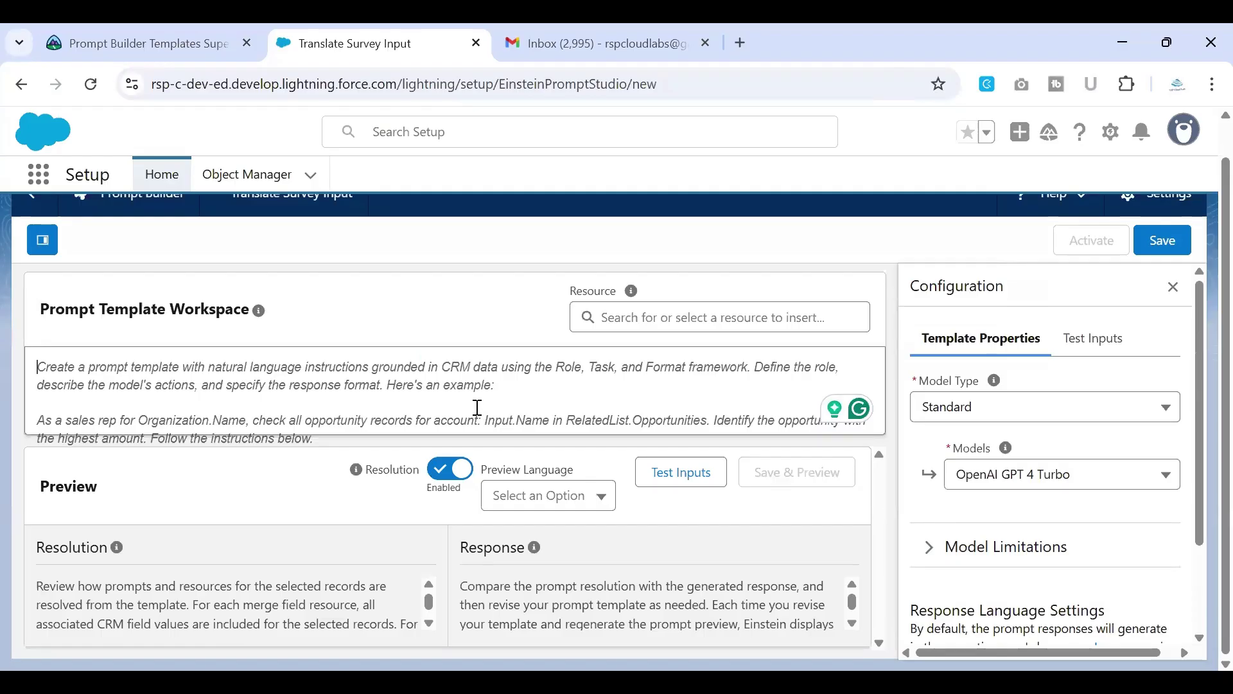
{"action": "key", "text": "ctrl+v"}
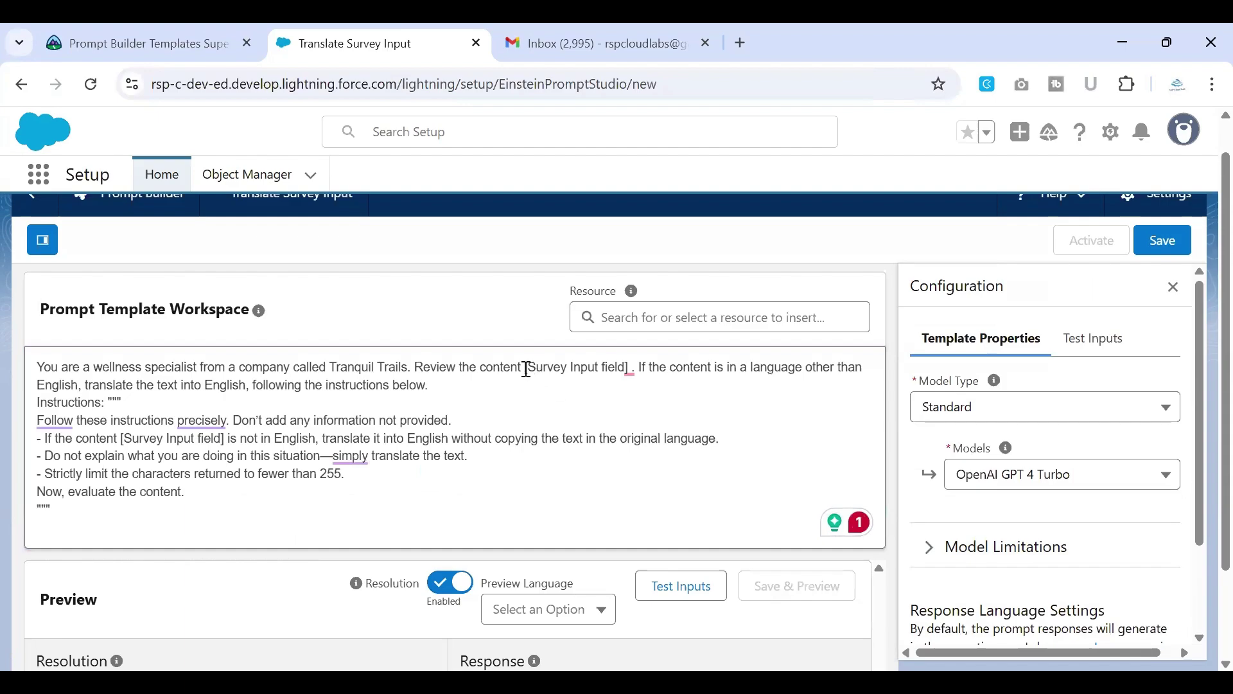
{"action": "left_click", "coordinate": [630, 371]}
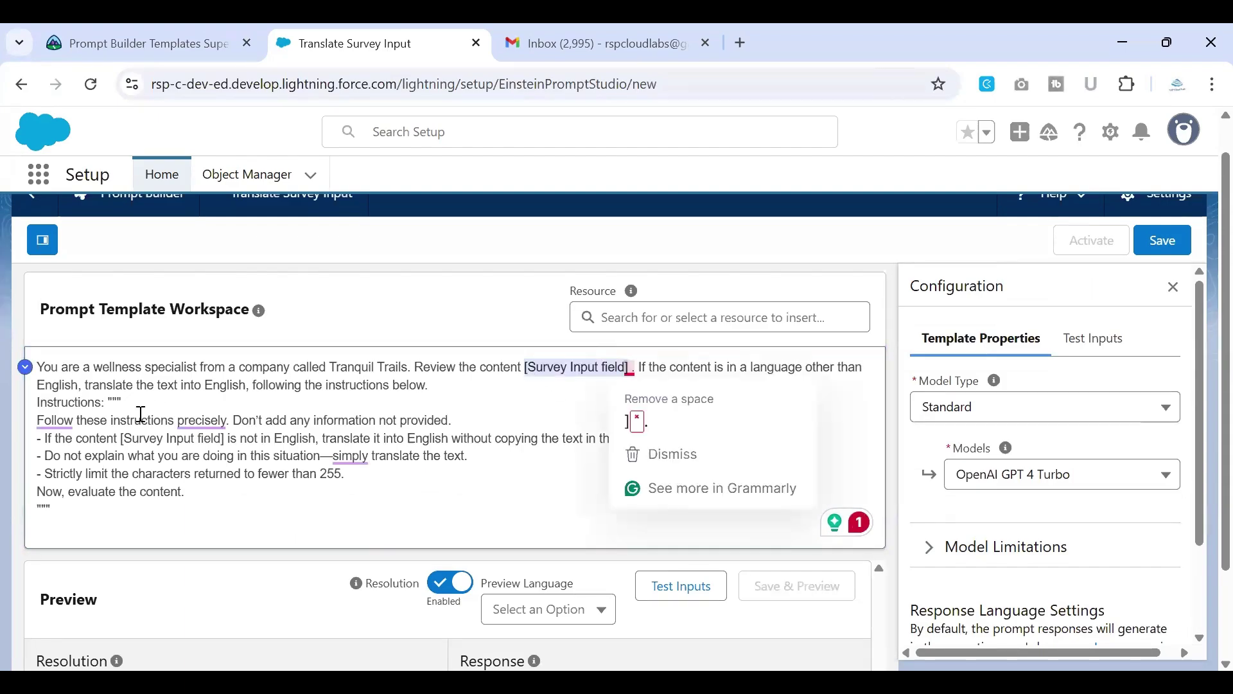
{"action": "left_click", "coordinate": [541, 419]}
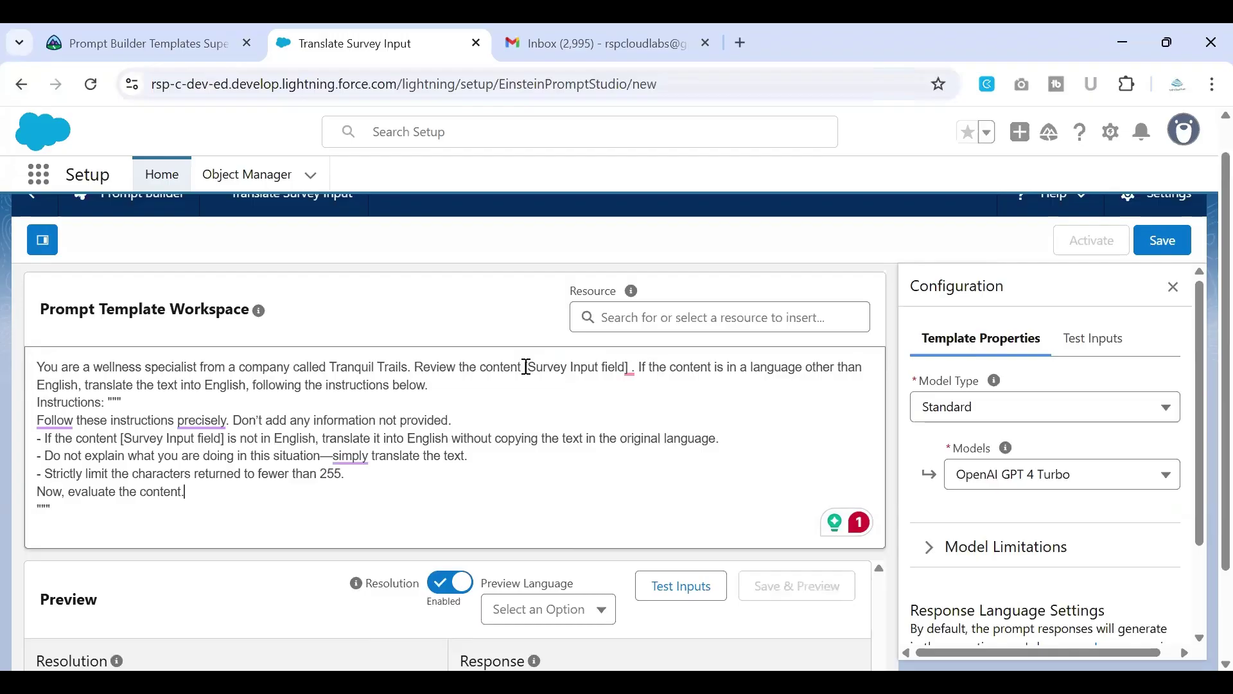
Step: Replace the first [Survey Input field] placeholder with the fitness Survey Input field
{"action": "left_click", "coordinate": [603, 367]}
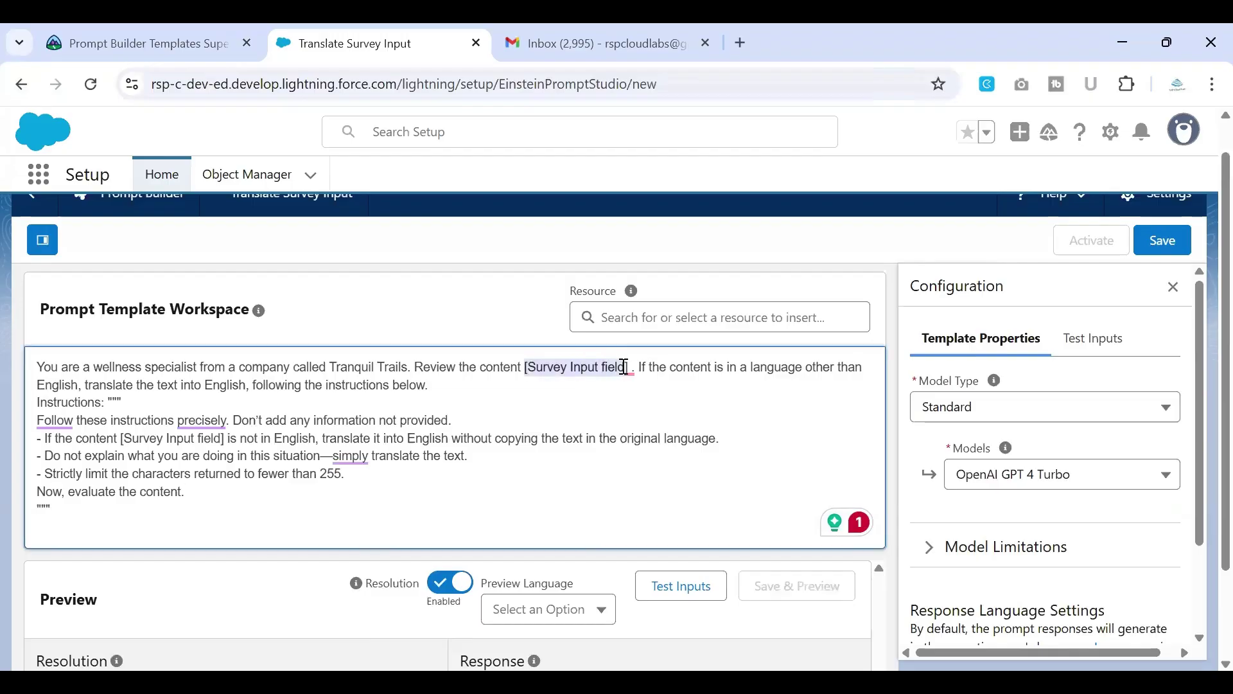
{"action": "mouse_move", "coordinate": [628, 367]}
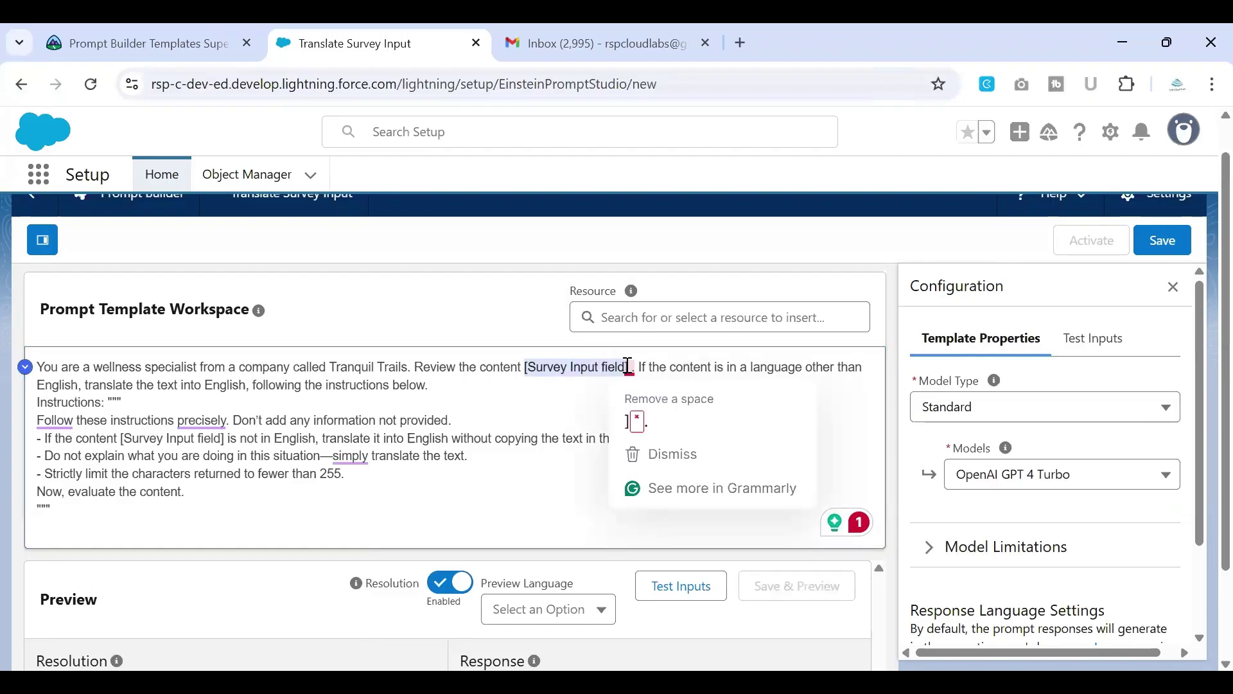
{"action": "key", "text": "BackSpace"}
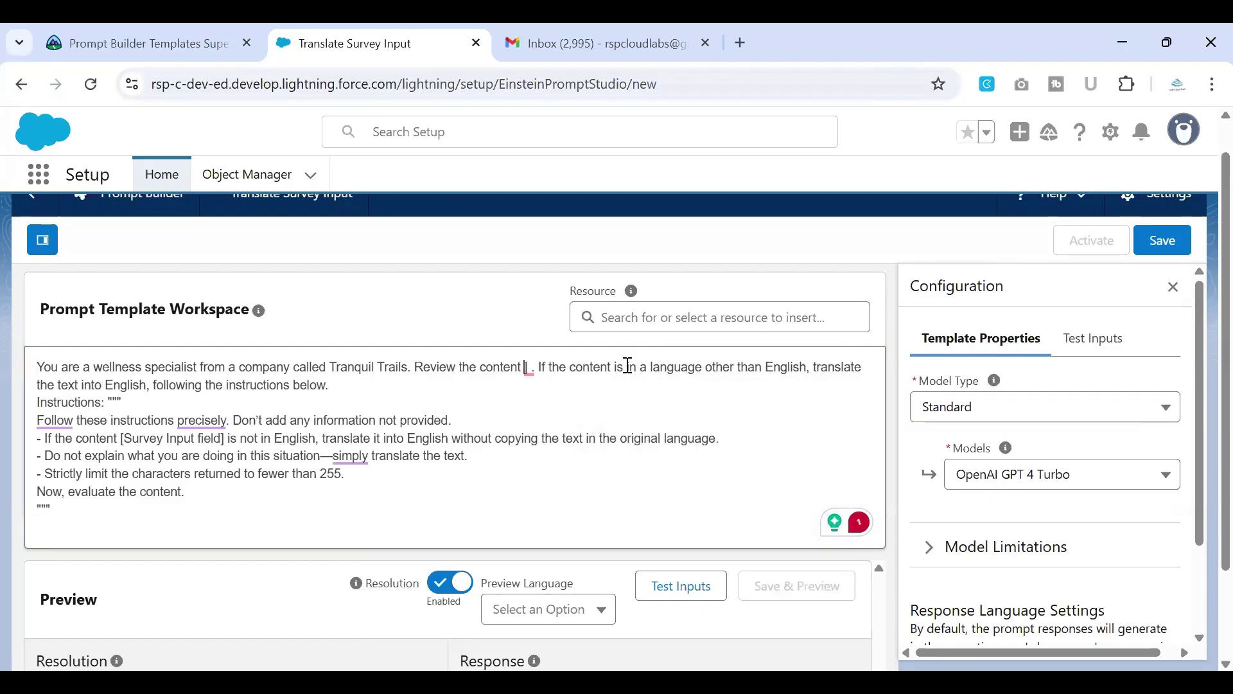
{"action": "key", "text": "BackSpace"}
{"action": "key", "text": "BackSpace"}
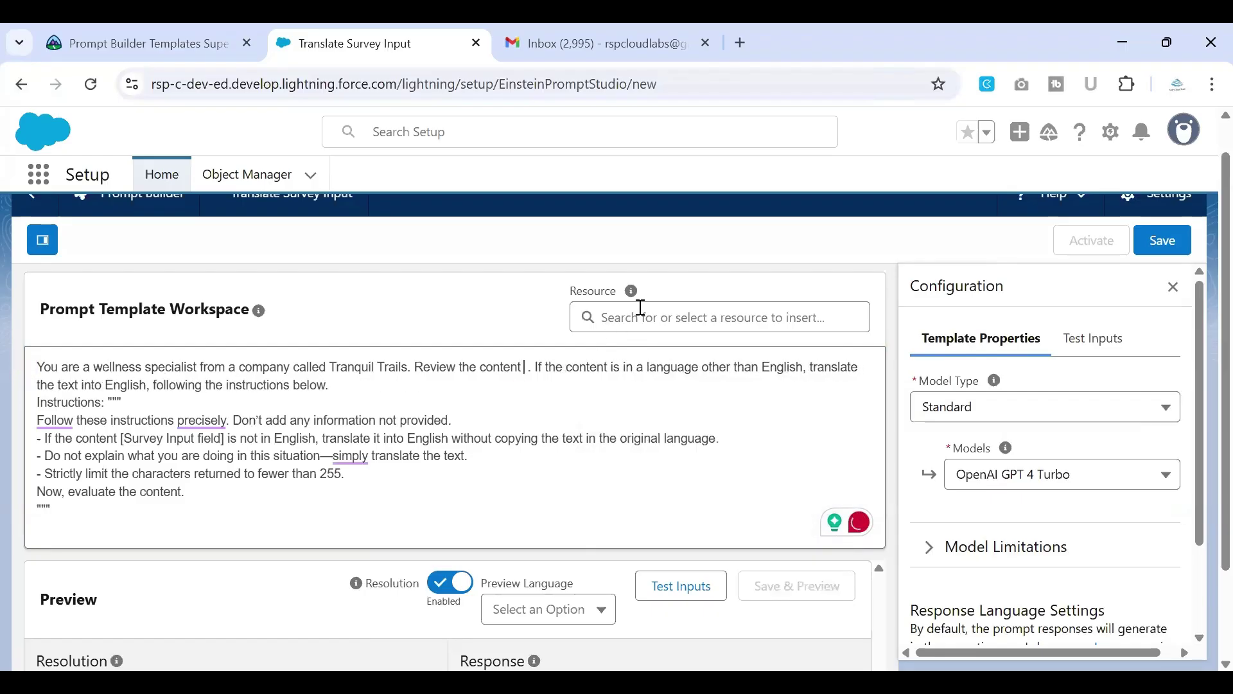
{"action": "left_click", "coordinate": [641, 310]}
{"action": "left_click", "coordinate": [647, 530]}
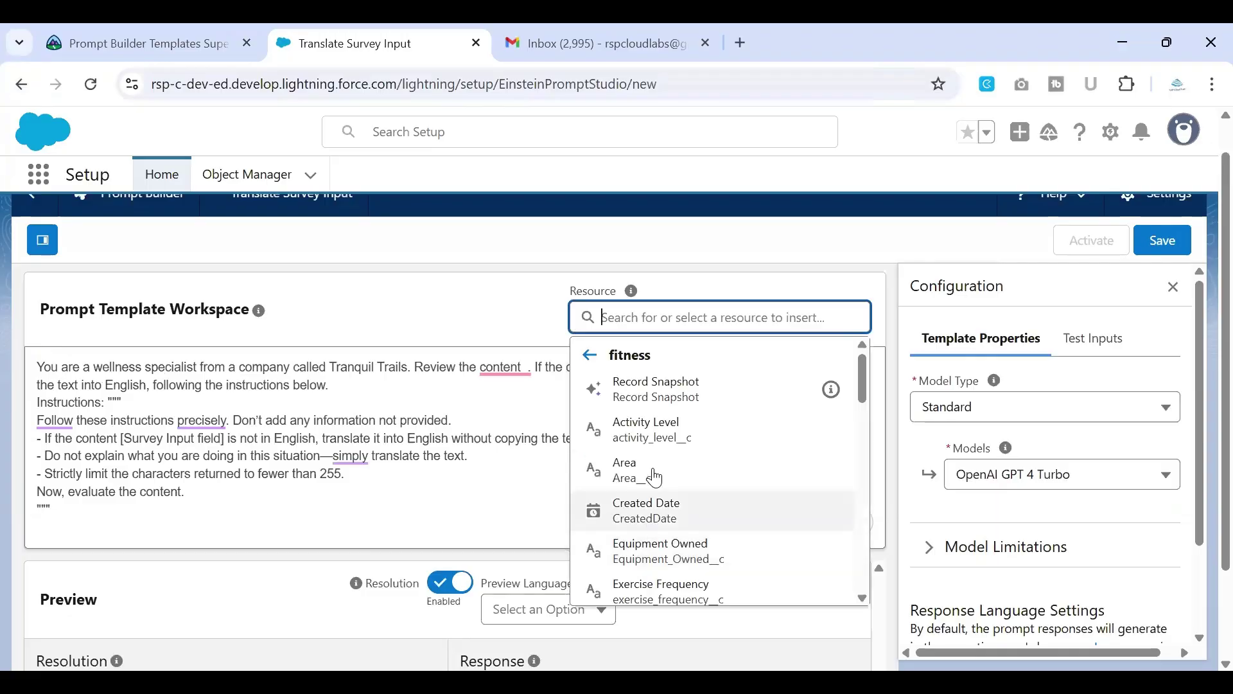
{"action": "scroll", "coordinate": [659, 475], "scroll_direction": "down", "scroll_amount": 5}
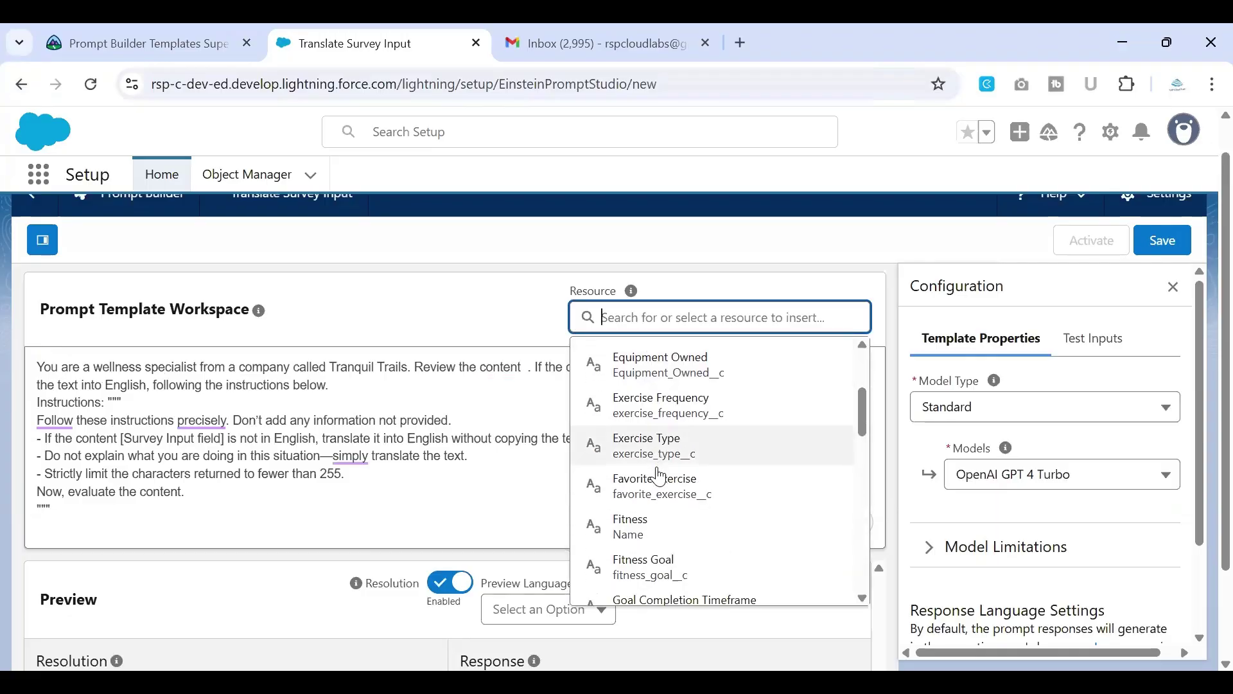
{"action": "scroll", "coordinate": [659, 475], "scroll_direction": "down", "scroll_amount": 4}
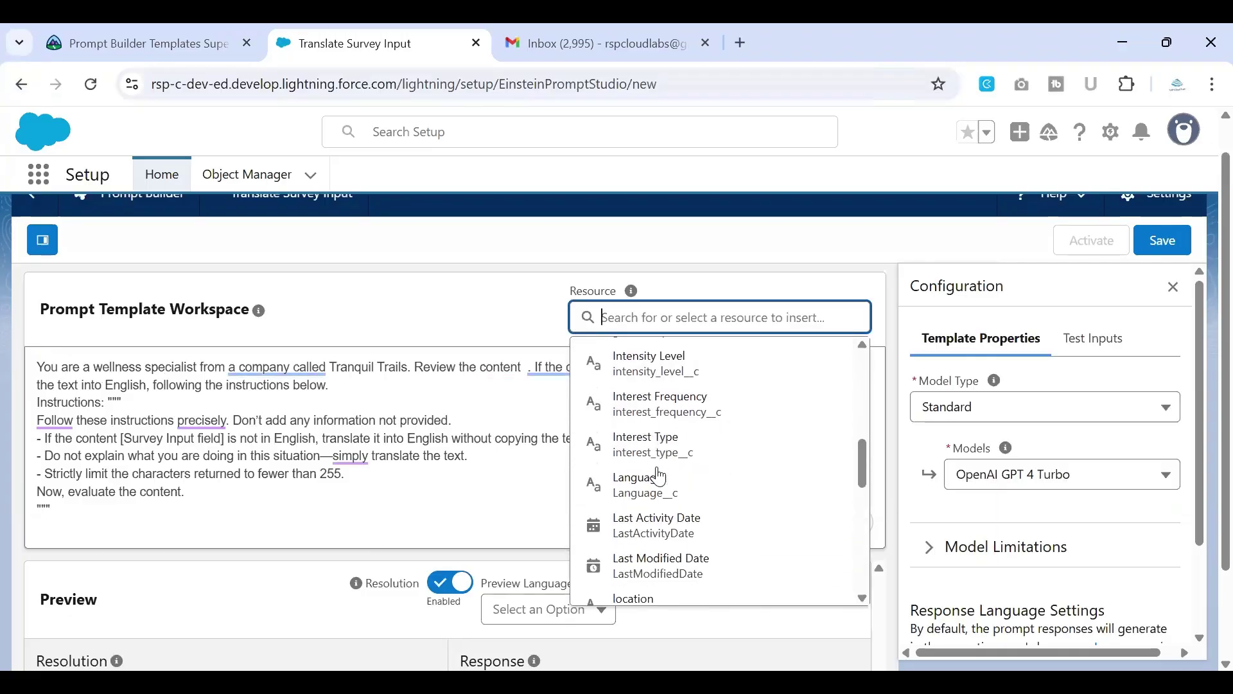
{"action": "scroll", "coordinate": [658, 475], "scroll_direction": "down", "scroll_amount": 5}
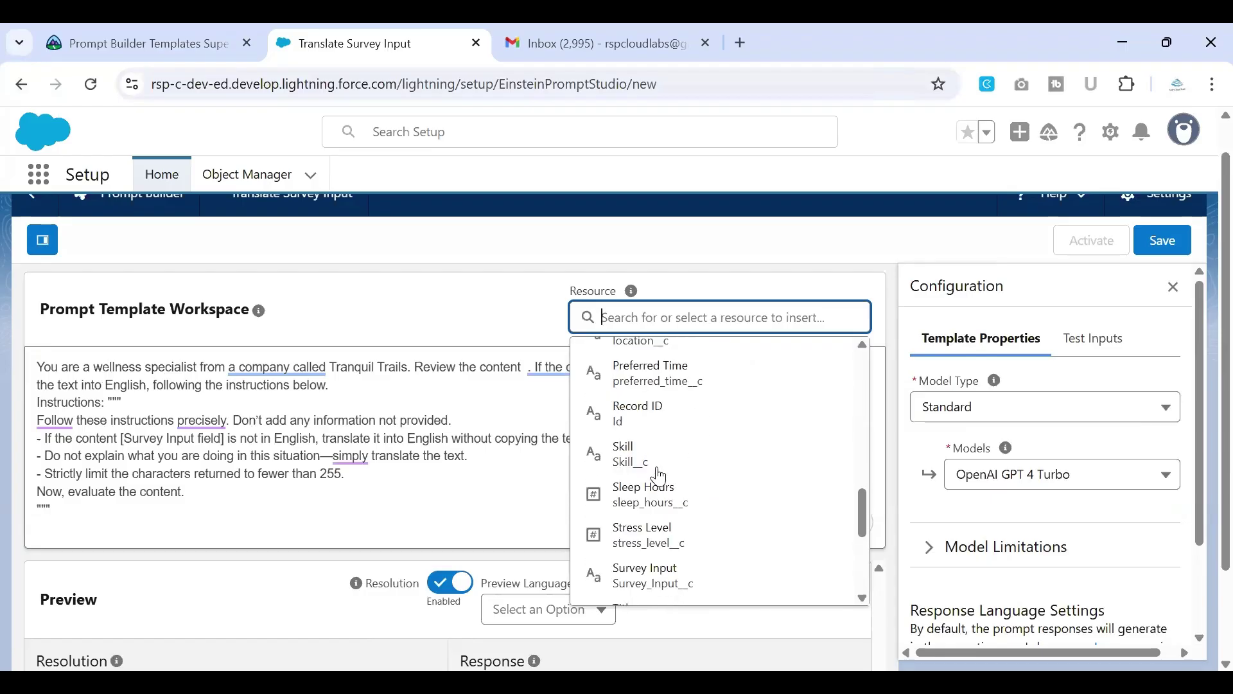
{"action": "scroll", "coordinate": [671, 507], "scroll_direction": "down", "scroll_amount": 3}
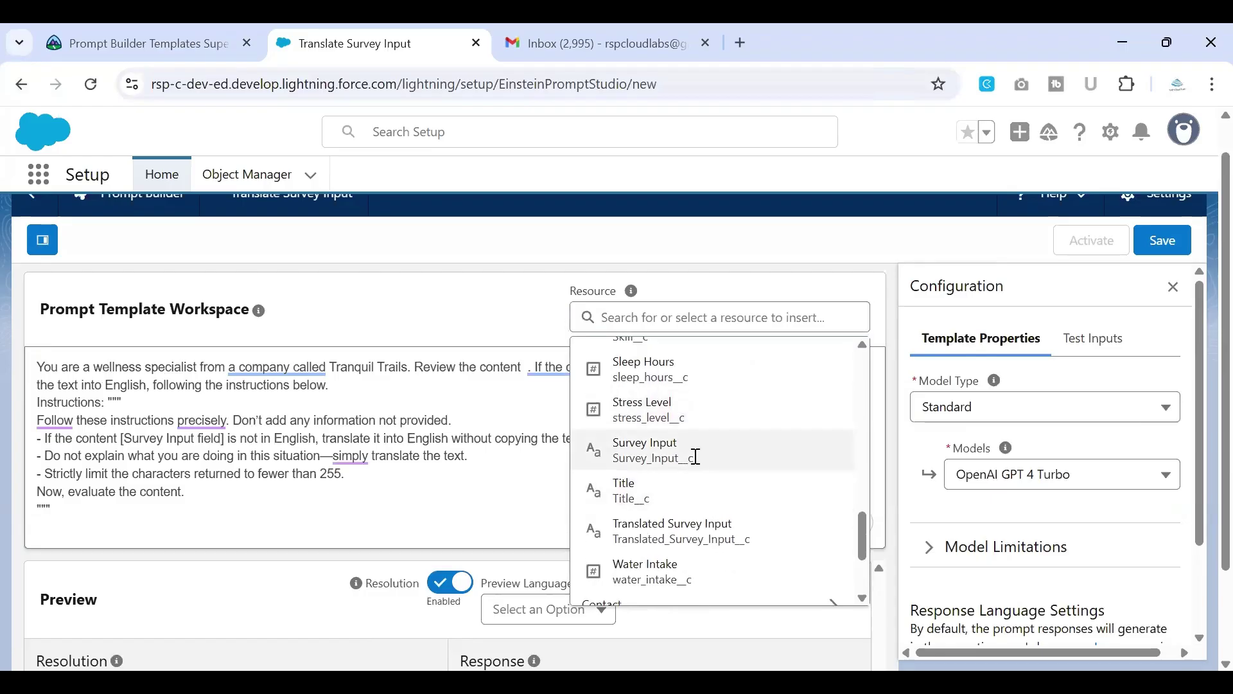
{"action": "left_click", "coordinate": [692, 457]}
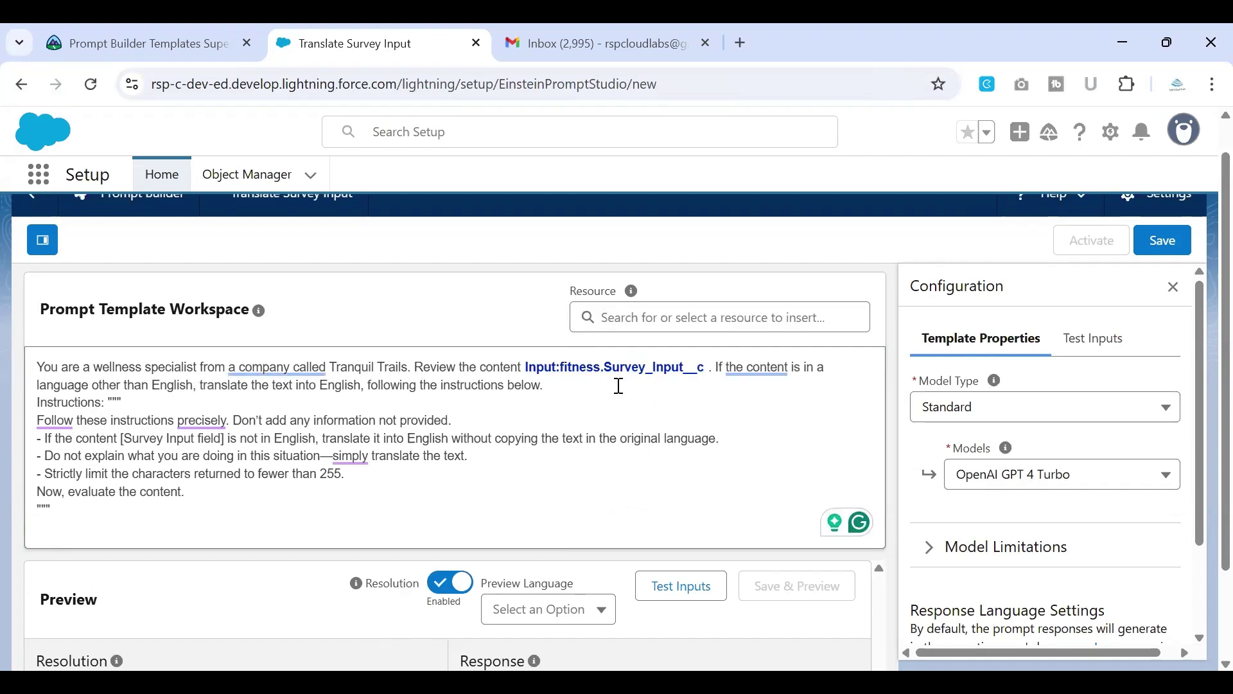
Step: Replace the placeholder in the first instruction with Input:fitness.Survey_Input__c as well
{"action": "scroll", "coordinate": [619, 386], "scroll_direction": "down", "scroll_amount": 1}
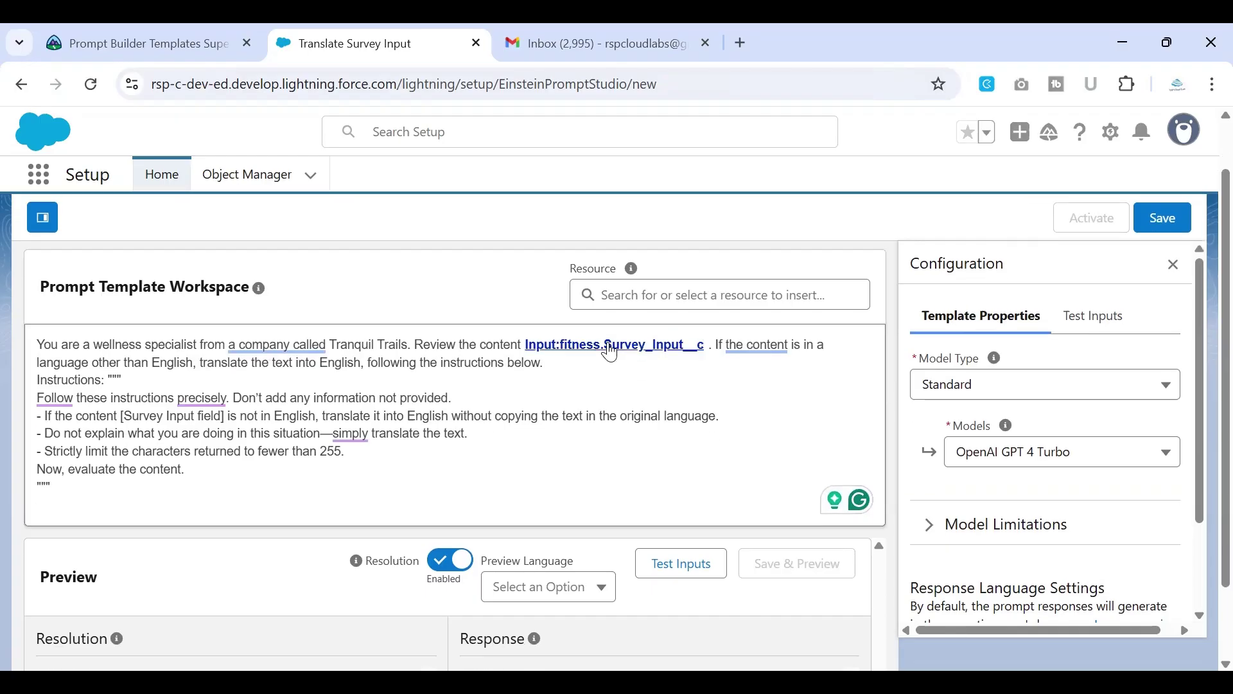
{"action": "mouse_move", "coordinate": [201, 398]}
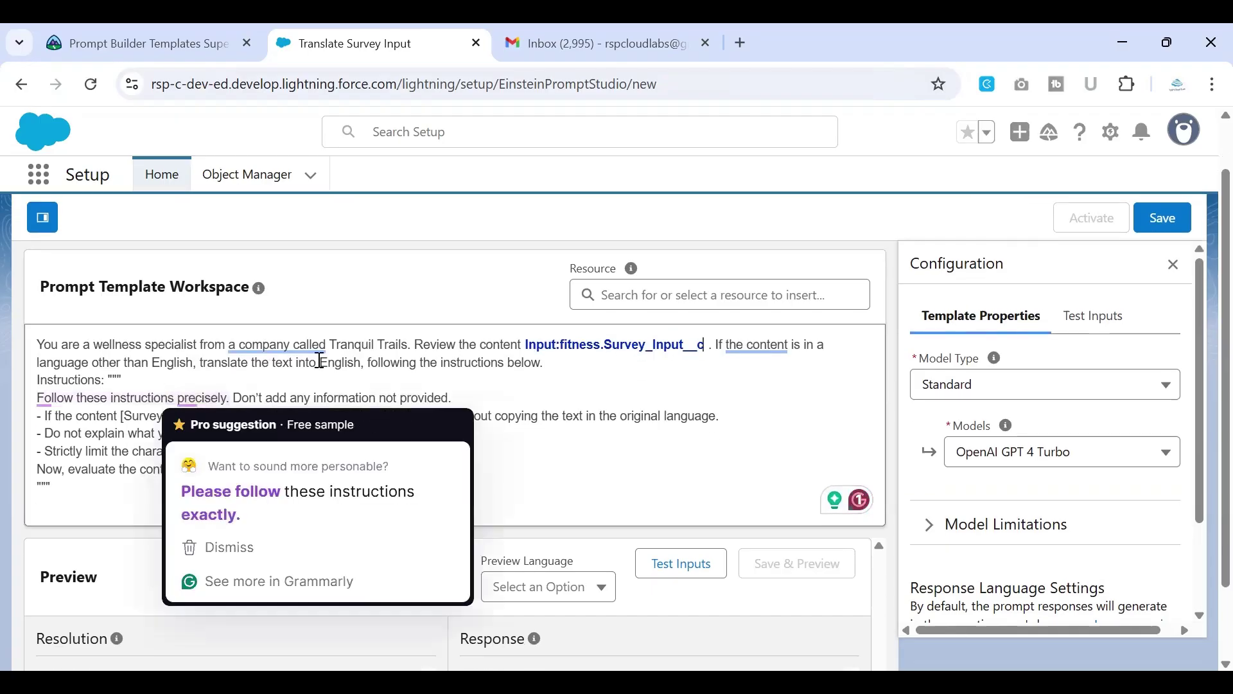
{"action": "scroll", "coordinate": [474, 390], "scroll_direction": "down", "scroll_amount": 1}
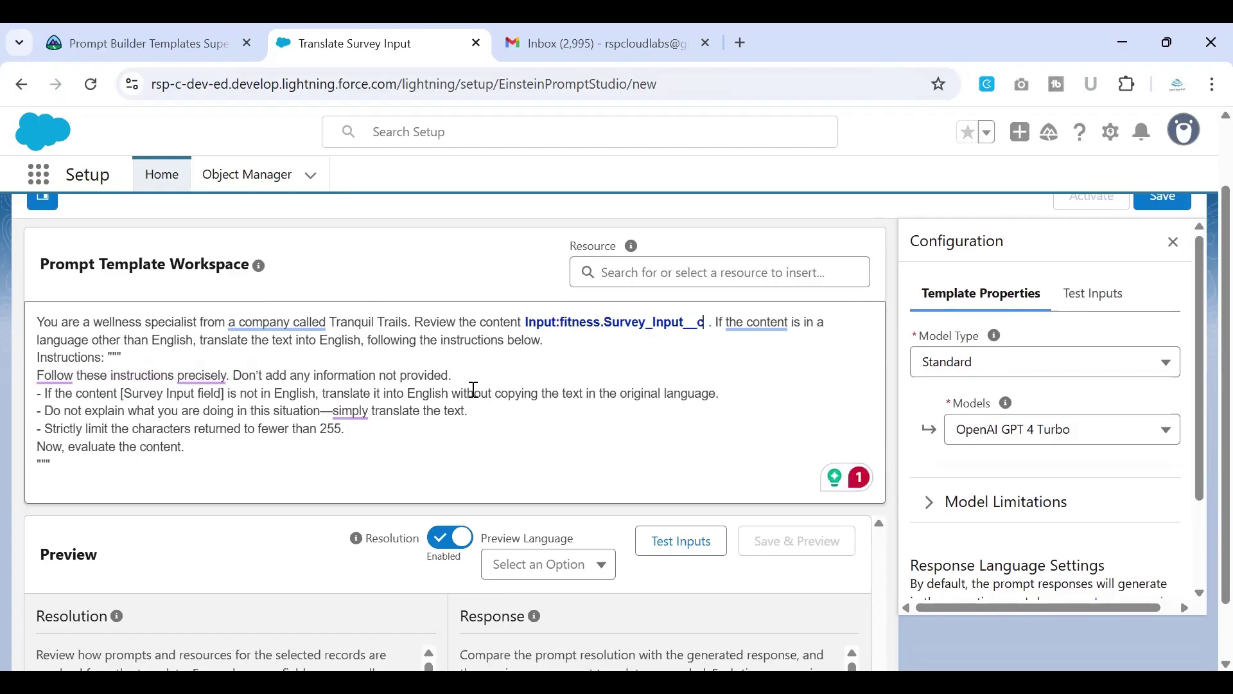
{"action": "left_click_drag", "start_coordinate": [120, 393], "coordinate": [231, 394]}
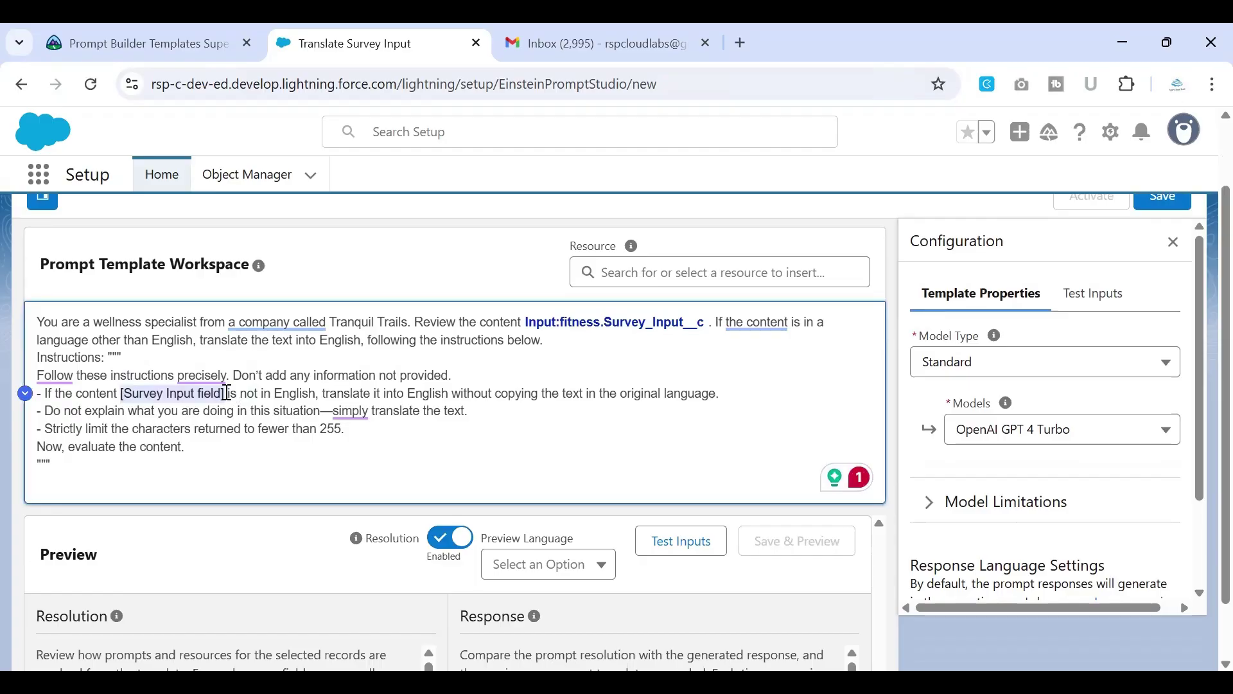
{"action": "key", "text": "BackSpace"}
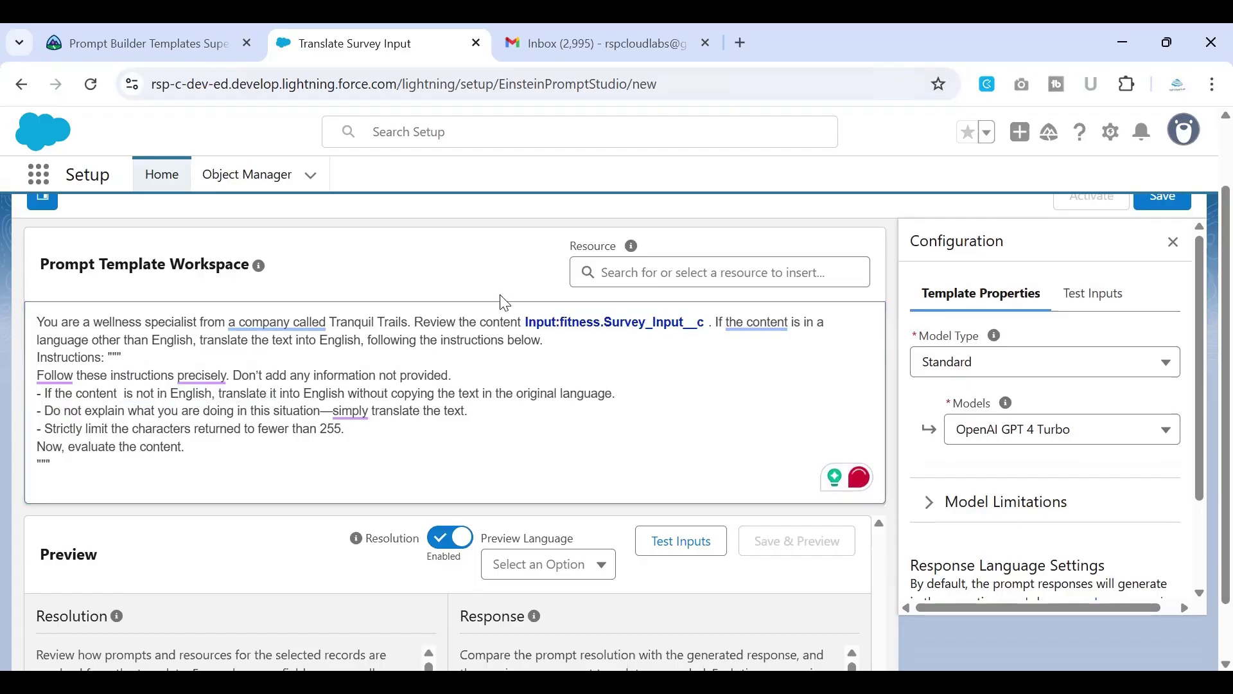
{"action": "left_click", "coordinate": [676, 270]}
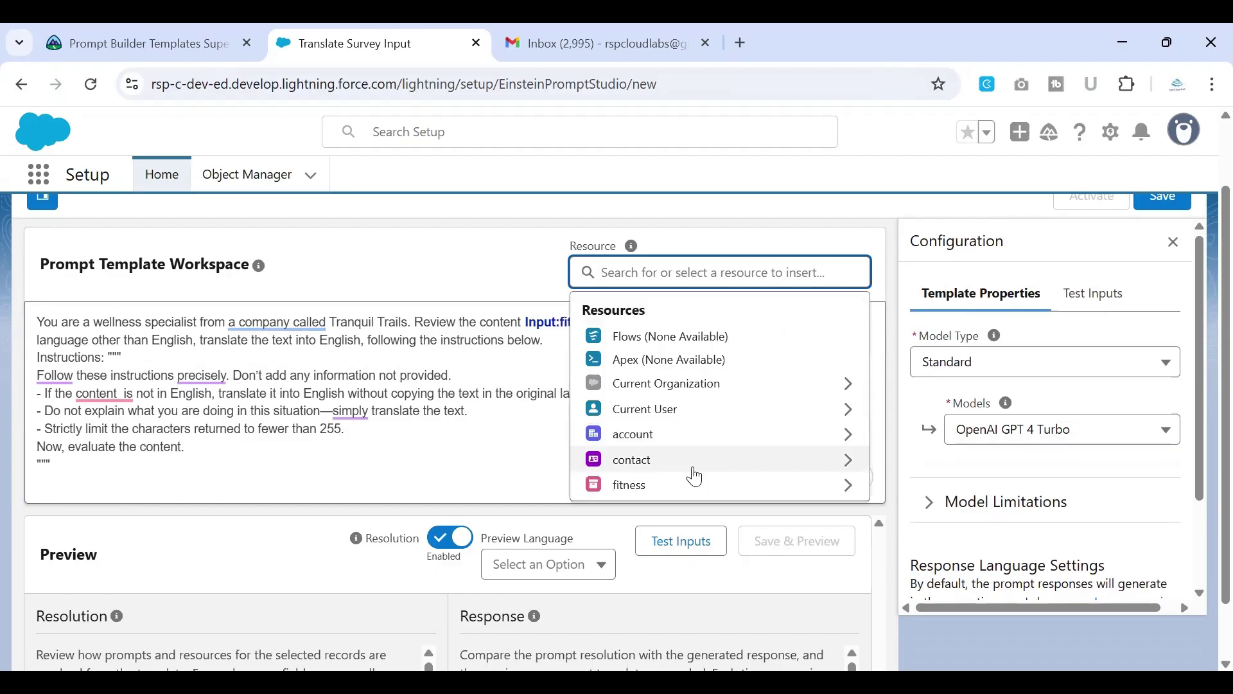
{"action": "left_click", "coordinate": [691, 487]}
{"action": "scroll", "coordinate": [707, 404], "scroll_direction": "down", "scroll_amount": 10}
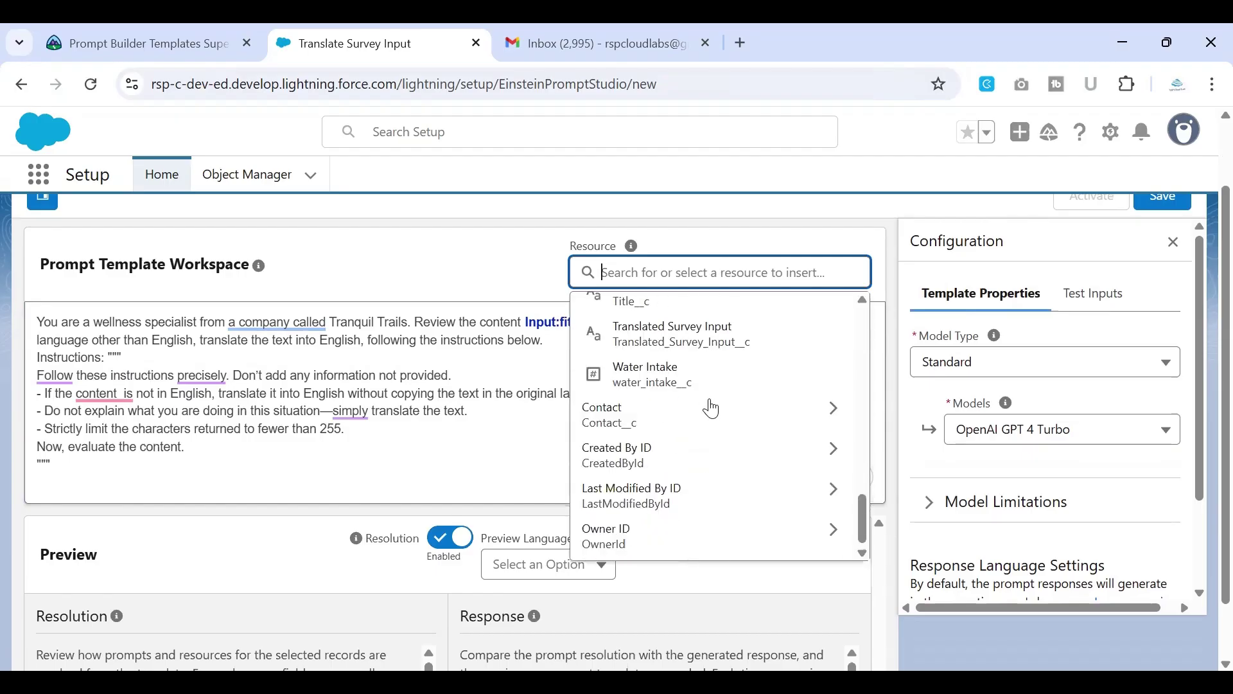
{"action": "scroll", "coordinate": [712, 407], "scroll_direction": "up", "scroll_amount": 6}
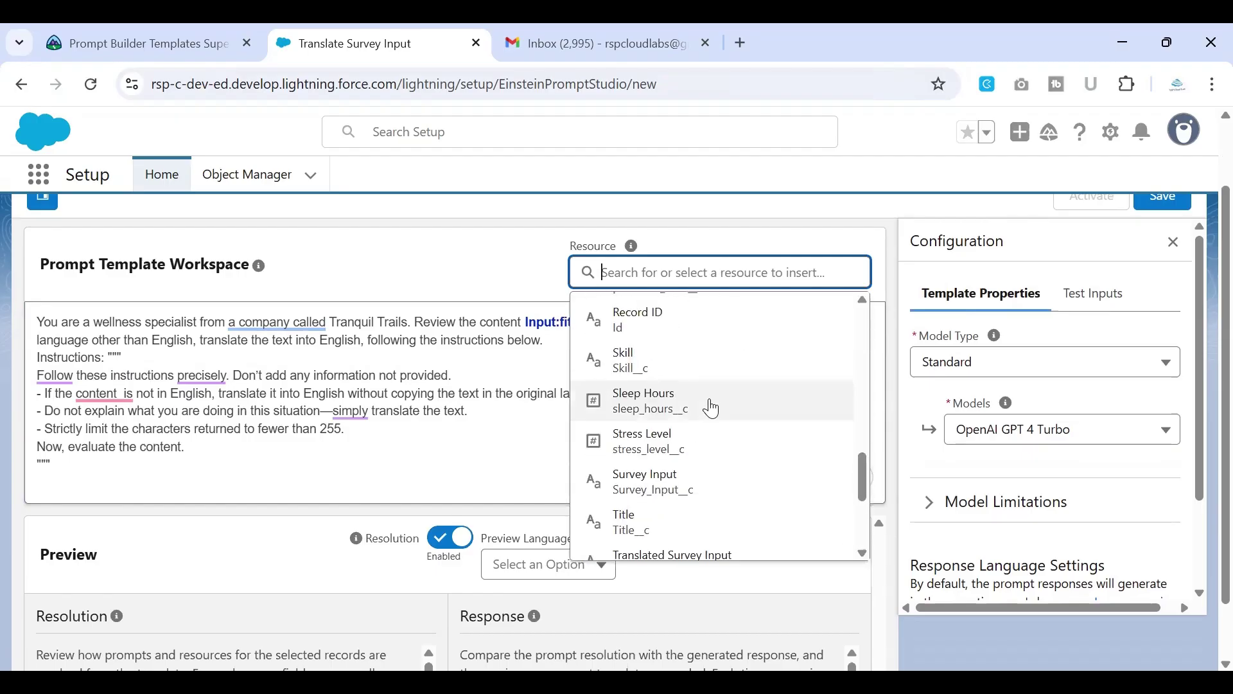
{"action": "left_click", "coordinate": [710, 485]}
{"action": "left_click", "coordinate": [469, 411]}
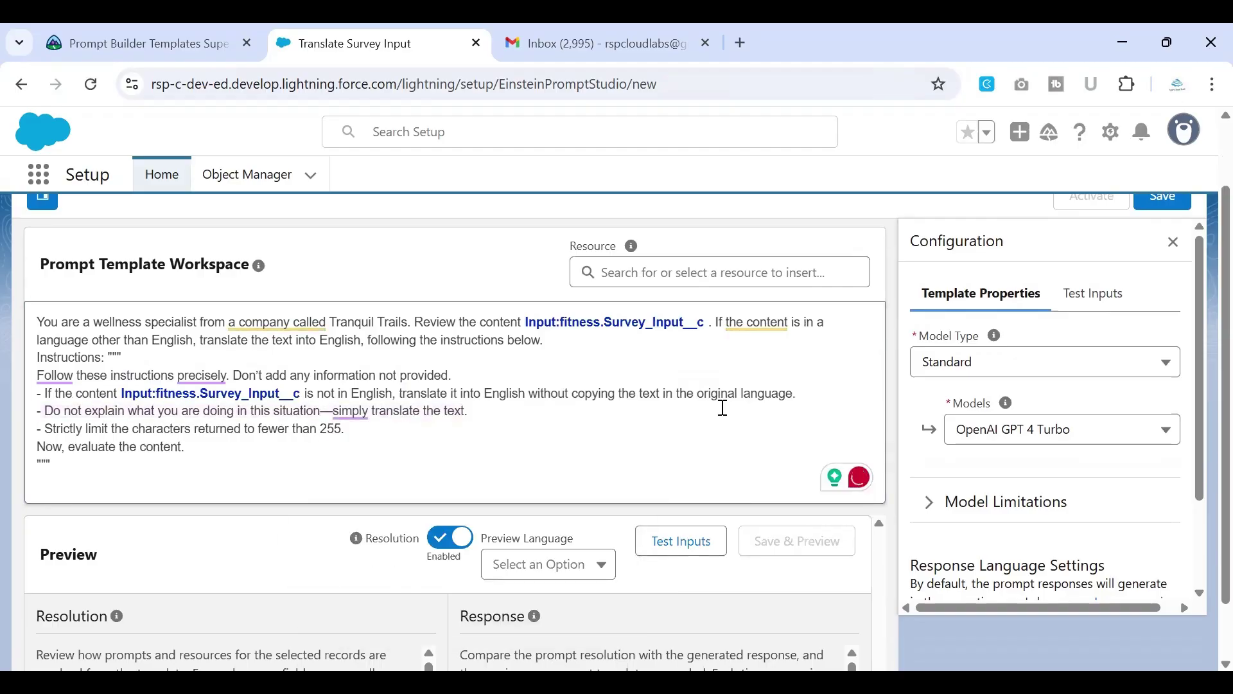
Step: Show the Test Inputs and paste the sample customer's name into the account test input
{"action": "scroll", "coordinate": [722, 409], "scroll_direction": "down", "scroll_amount": 1}
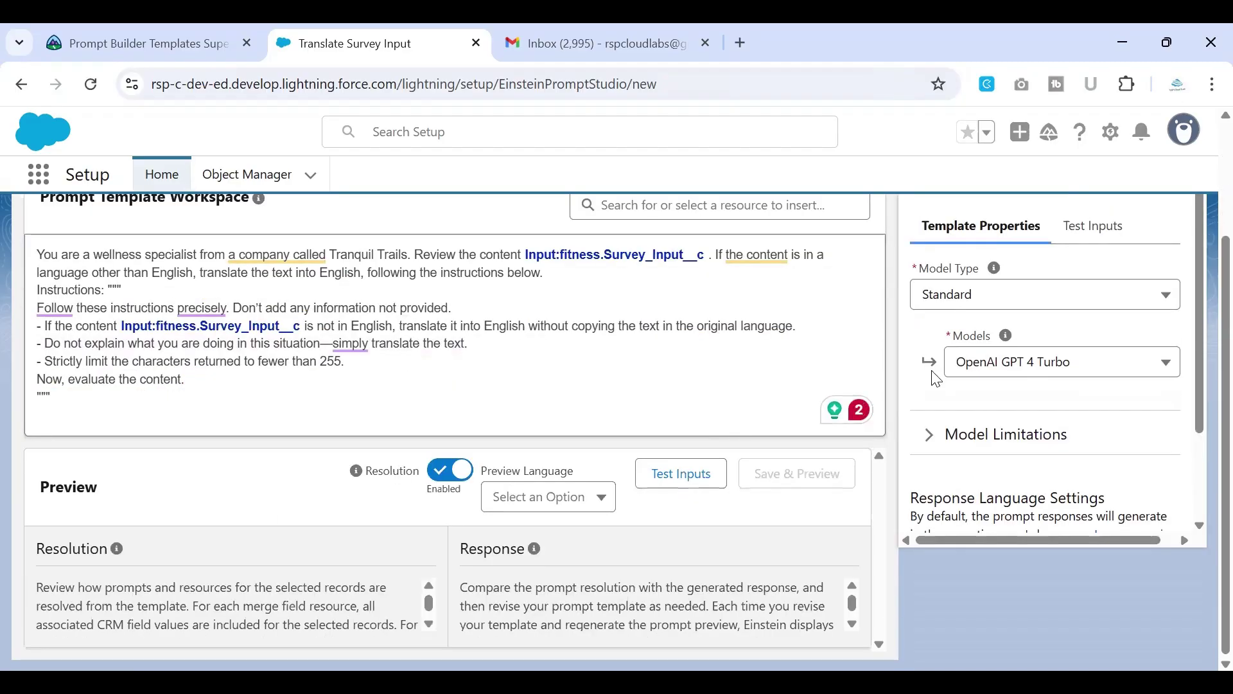
{"action": "scroll", "coordinate": [1129, 265], "scroll_direction": "up", "scroll_amount": 1}
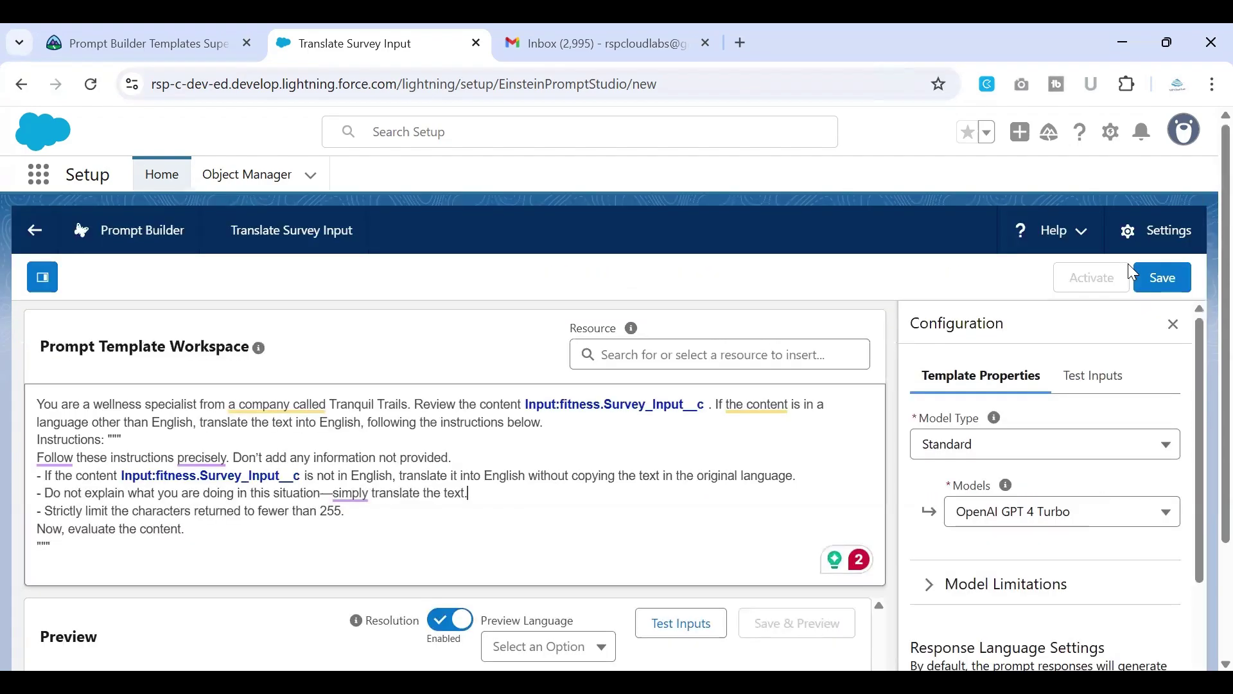
{"action": "scroll", "coordinate": [1129, 264], "scroll_direction": "down", "scroll_amount": 1}
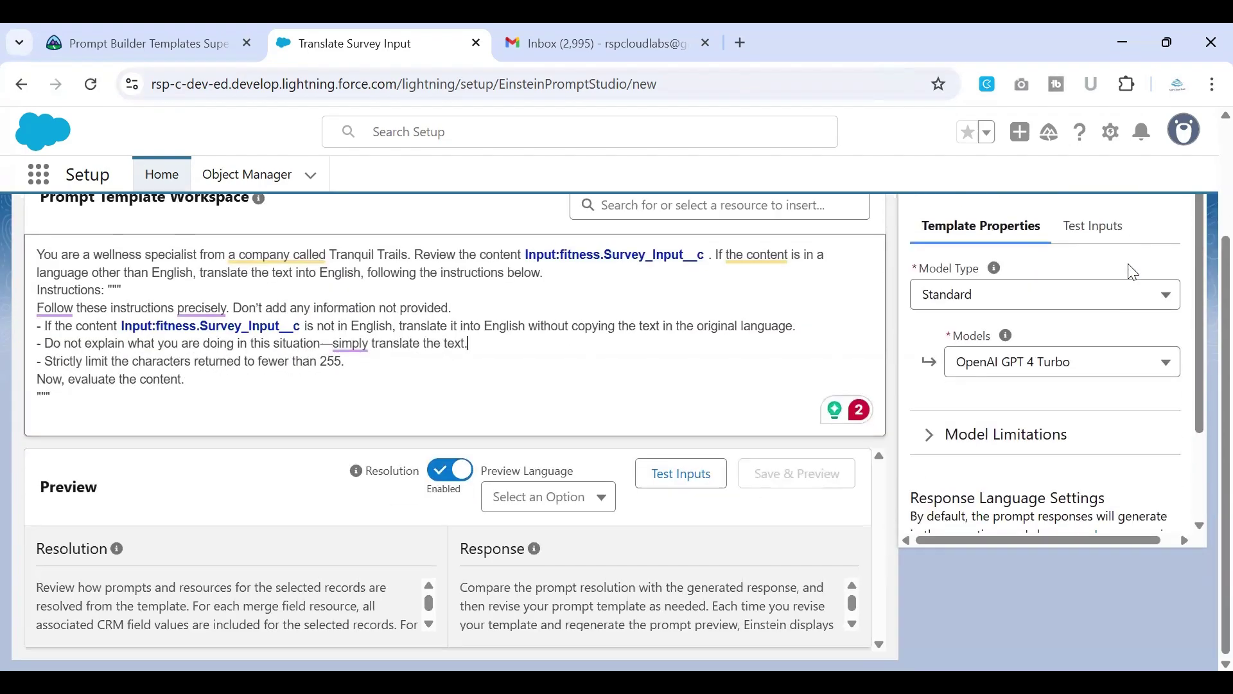
{"action": "left_click", "coordinate": [696, 495]}
{"action": "left_click", "coordinate": [1014, 347]}
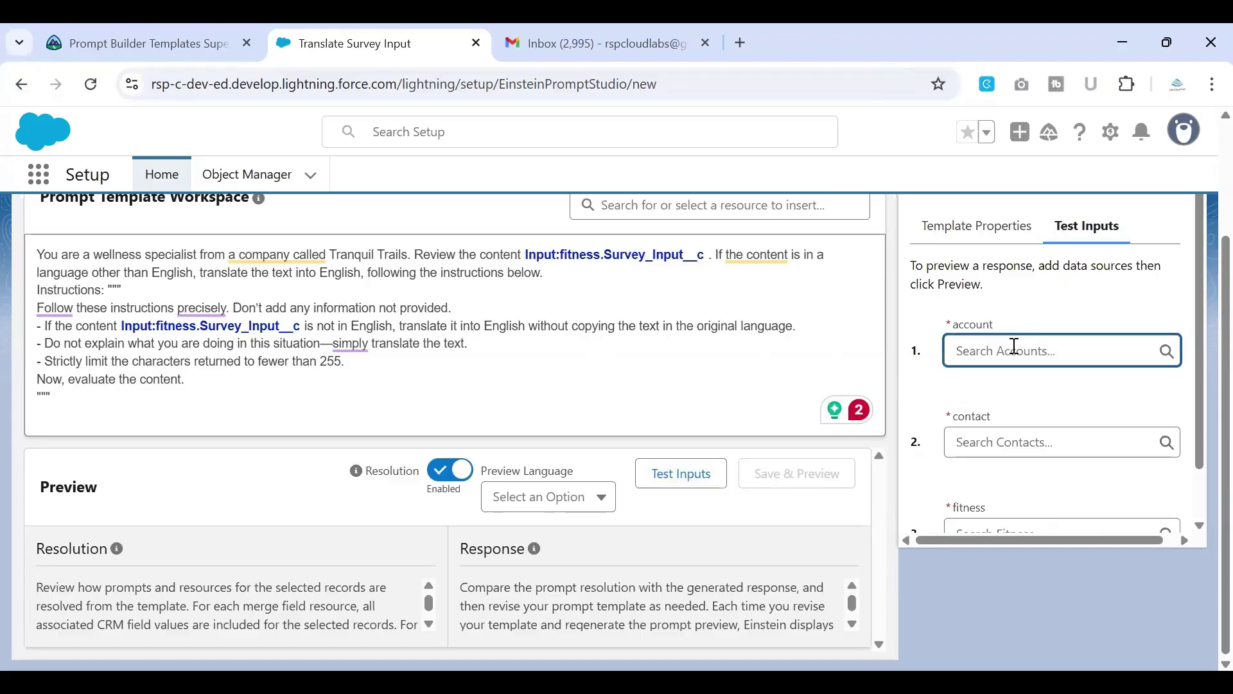
{"action": "left_click", "coordinate": [134, 38]}
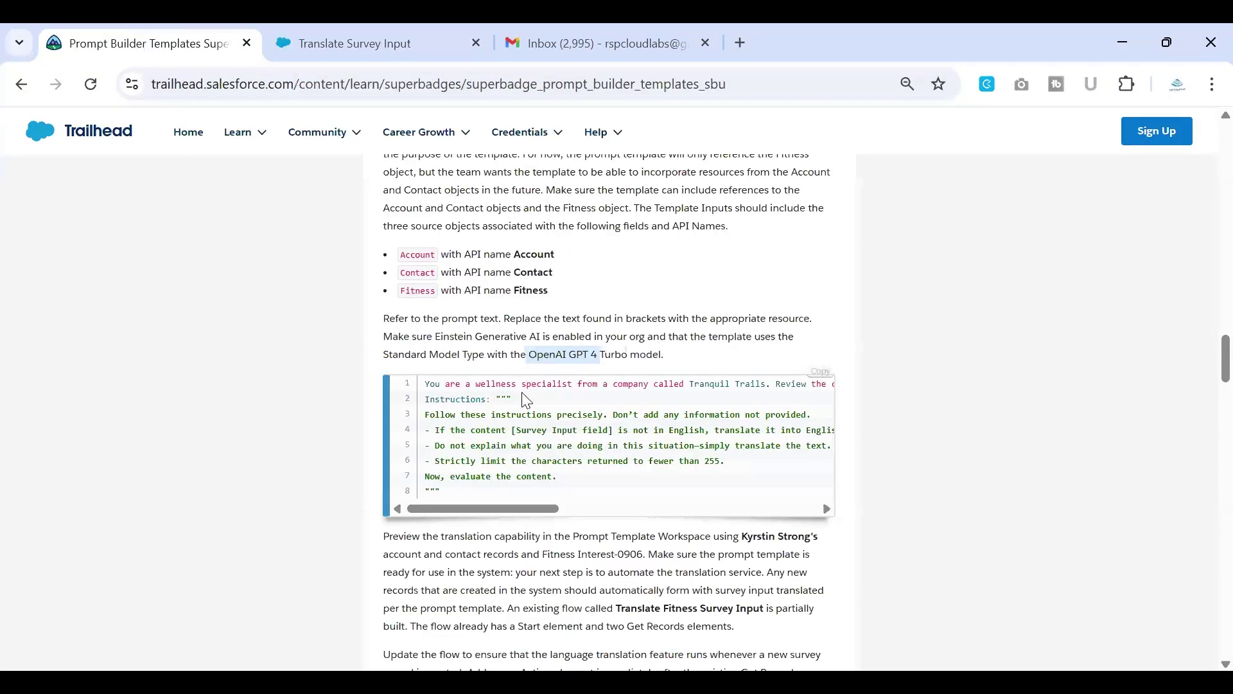
{"action": "scroll", "coordinate": [578, 385], "scroll_direction": "down", "scroll_amount": 2}
{"action": "scroll", "coordinate": [626, 364], "scroll_direction": "down", "scroll_amount": 1}
{"action": "left_click_drag", "start_coordinate": [745, 321], "coordinate": [812, 321]}
{"action": "key", "text": "ctrl+c"}
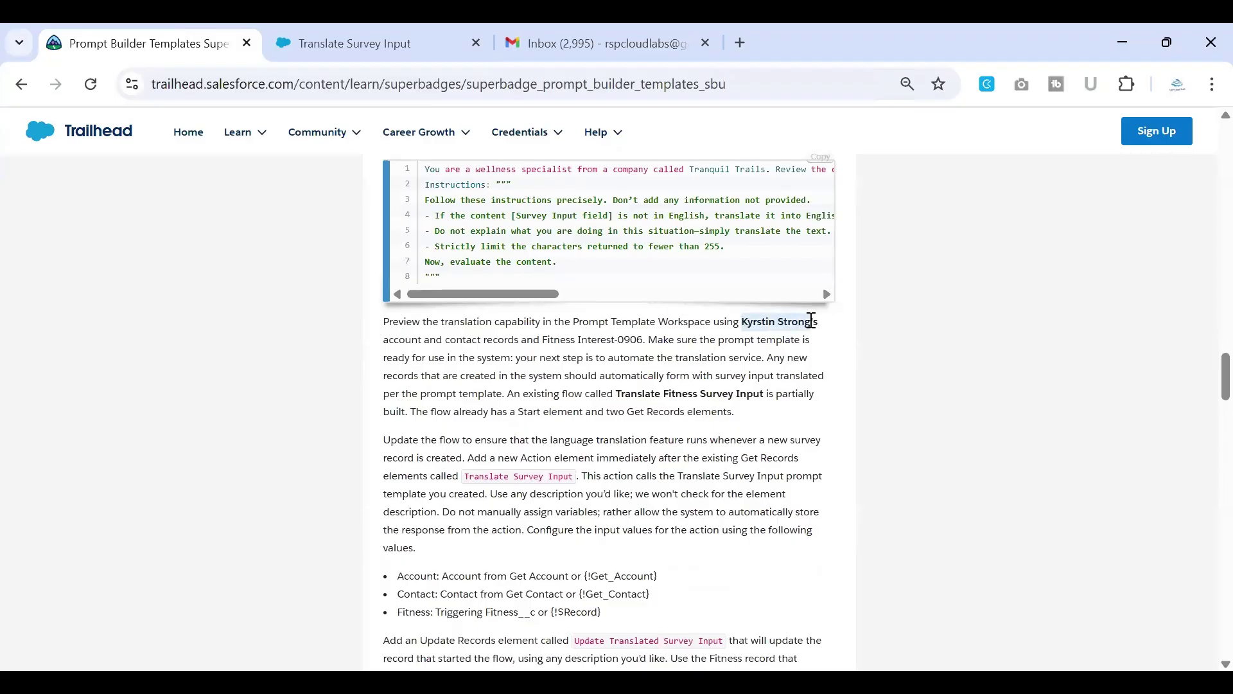
{"action": "left_click", "coordinate": [386, 43]}
{"action": "key", "text": "ctrl+v"}
Step: Pick the sample customer's account and contact records as the test inputs
{"action": "left_click", "coordinate": [1031, 383]}
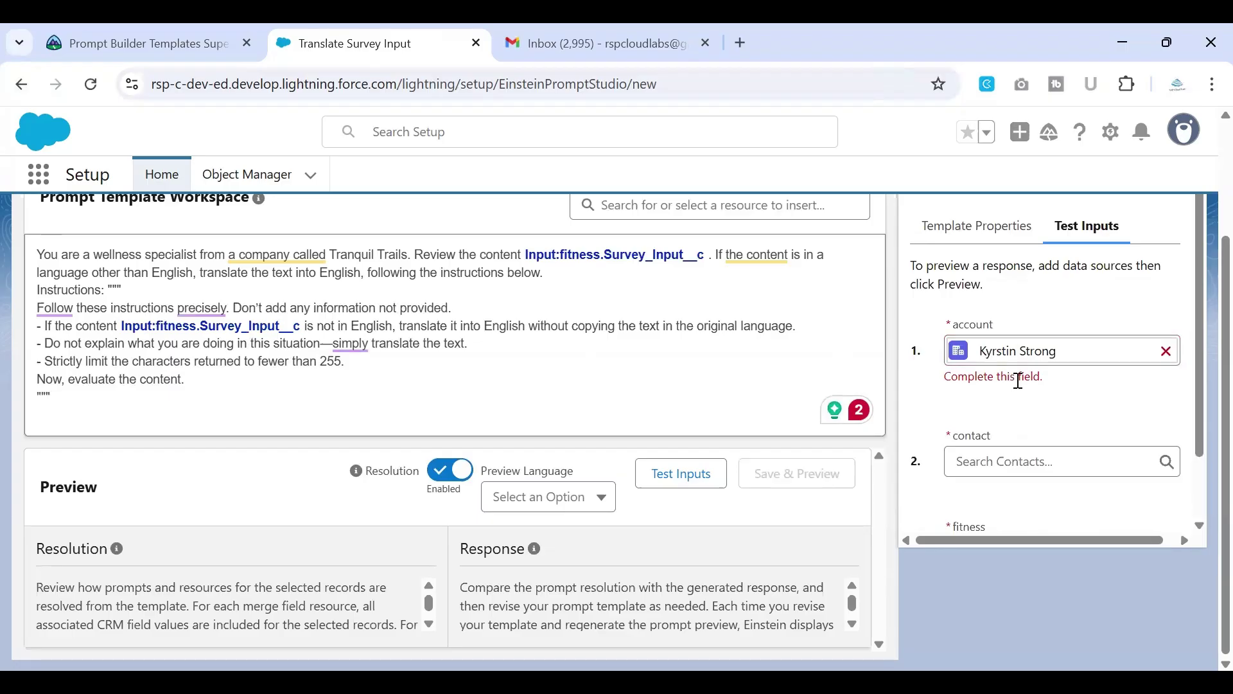
{"action": "scroll", "coordinate": [1018, 380], "scroll_direction": "down", "scroll_amount": 1}
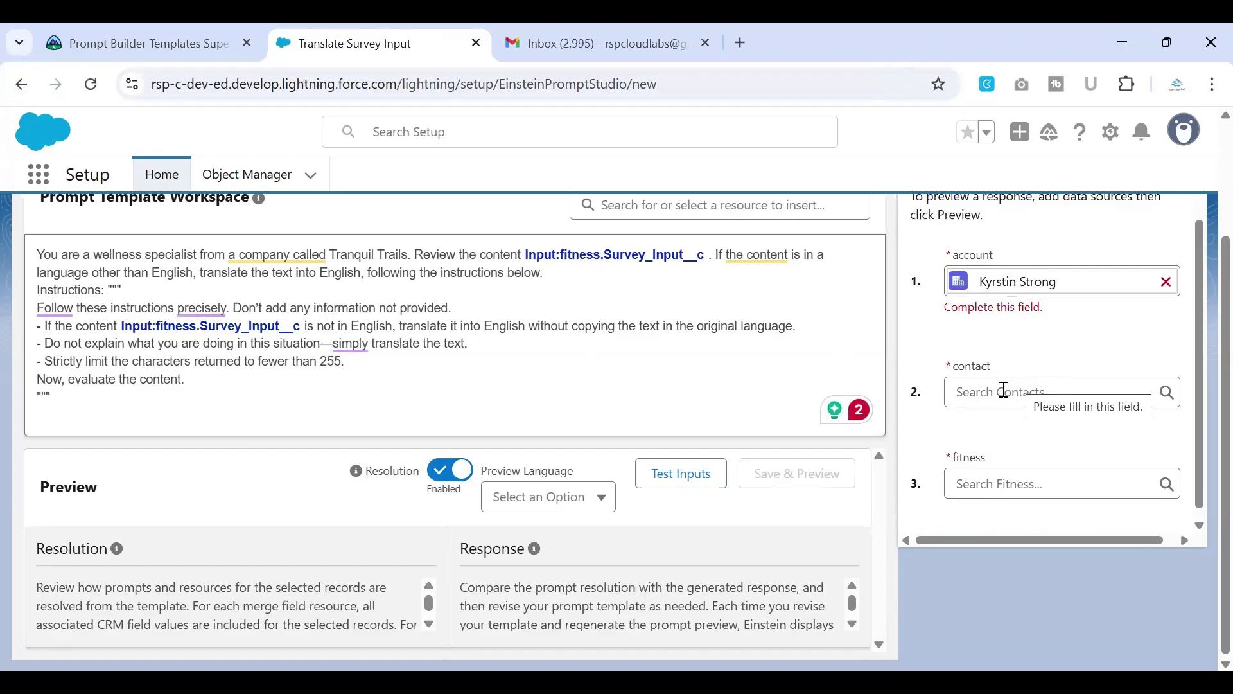
{"action": "left_click", "coordinate": [1004, 390]}
{"action": "key", "text": "ctrl+v"}
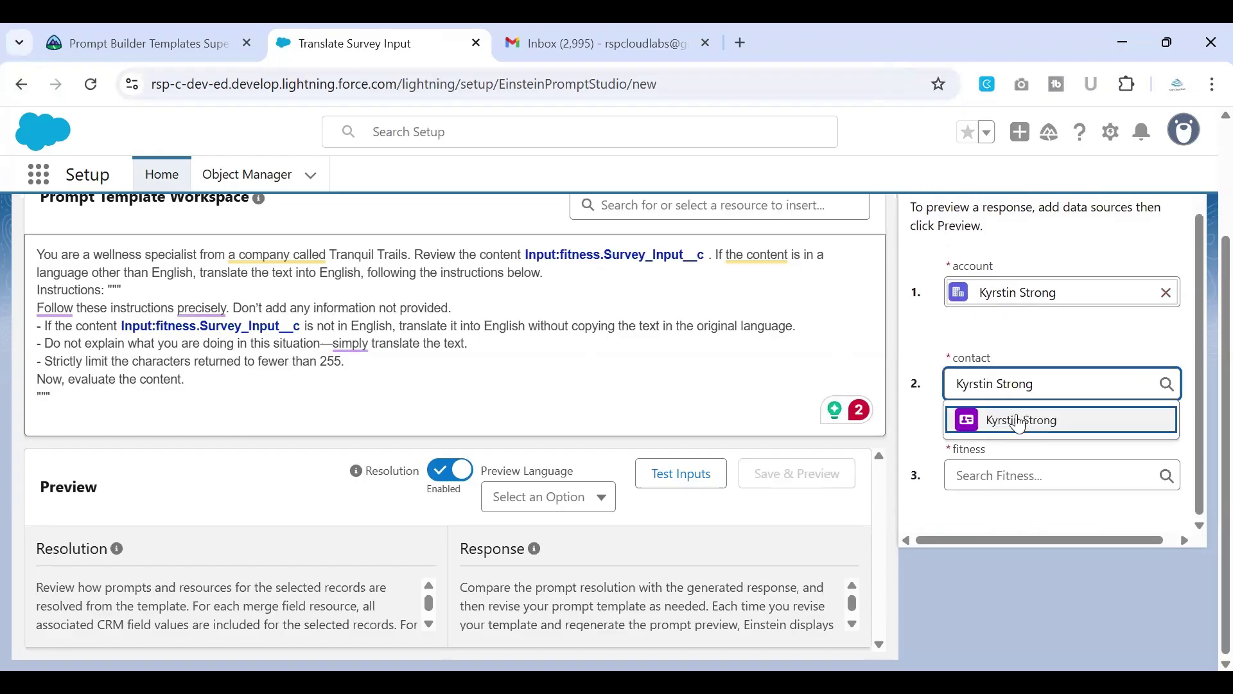
{"action": "left_click", "coordinate": [1008, 418]}
Step: Copy Fitness Interest-0906 from the instructions, choose it as the fitness input, then save and preview
{"action": "left_click", "coordinate": [988, 474]}
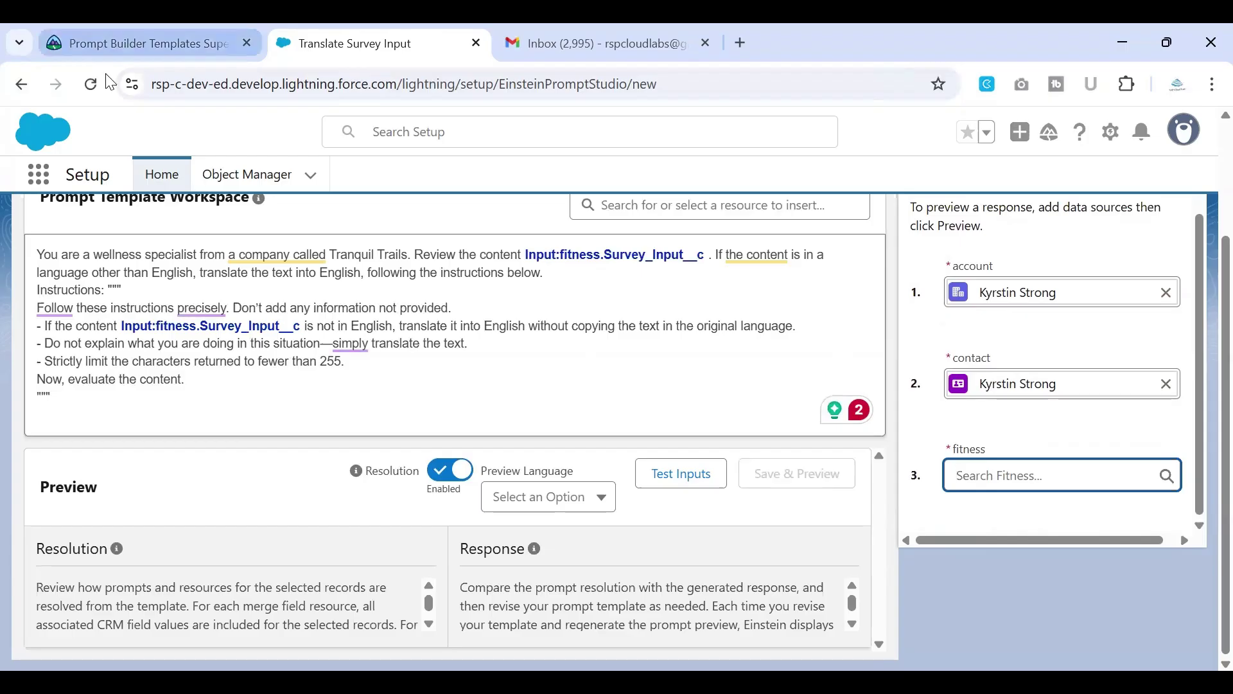
{"action": "left_click", "coordinate": [119, 49]}
{"action": "scroll", "coordinate": [629, 439], "scroll_direction": "down", "scroll_amount": 1}
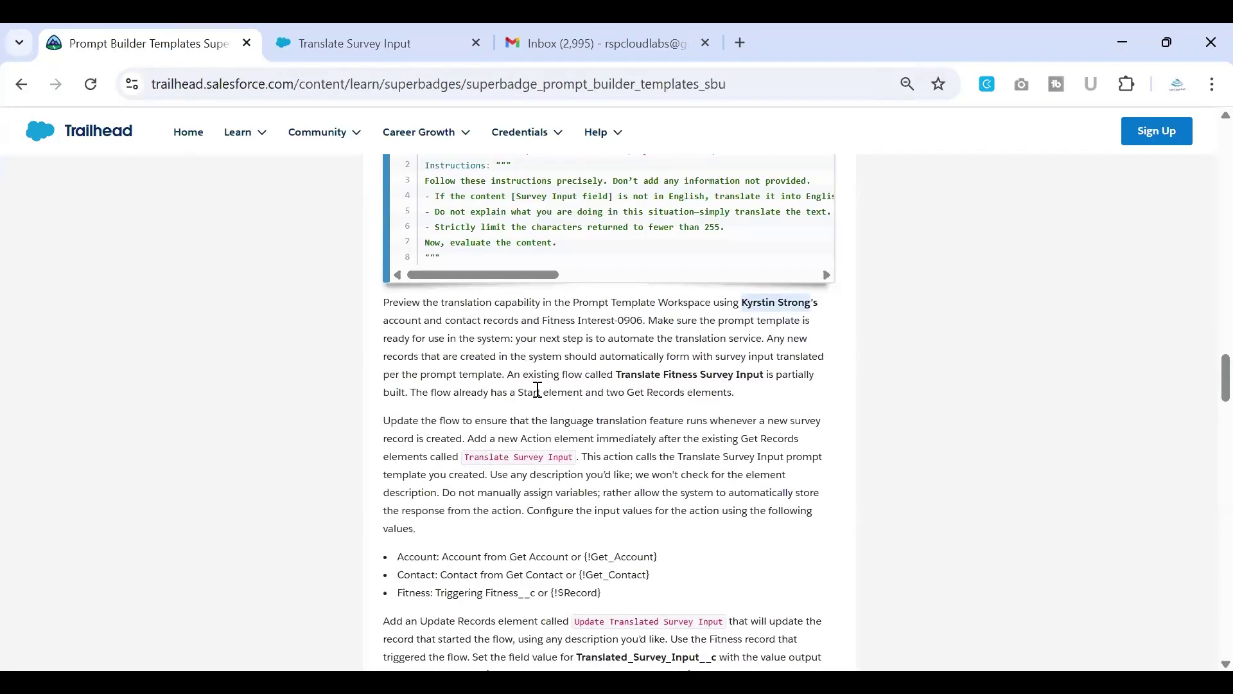
{"action": "scroll", "coordinate": [538, 389], "scroll_direction": "down", "scroll_amount": 1}
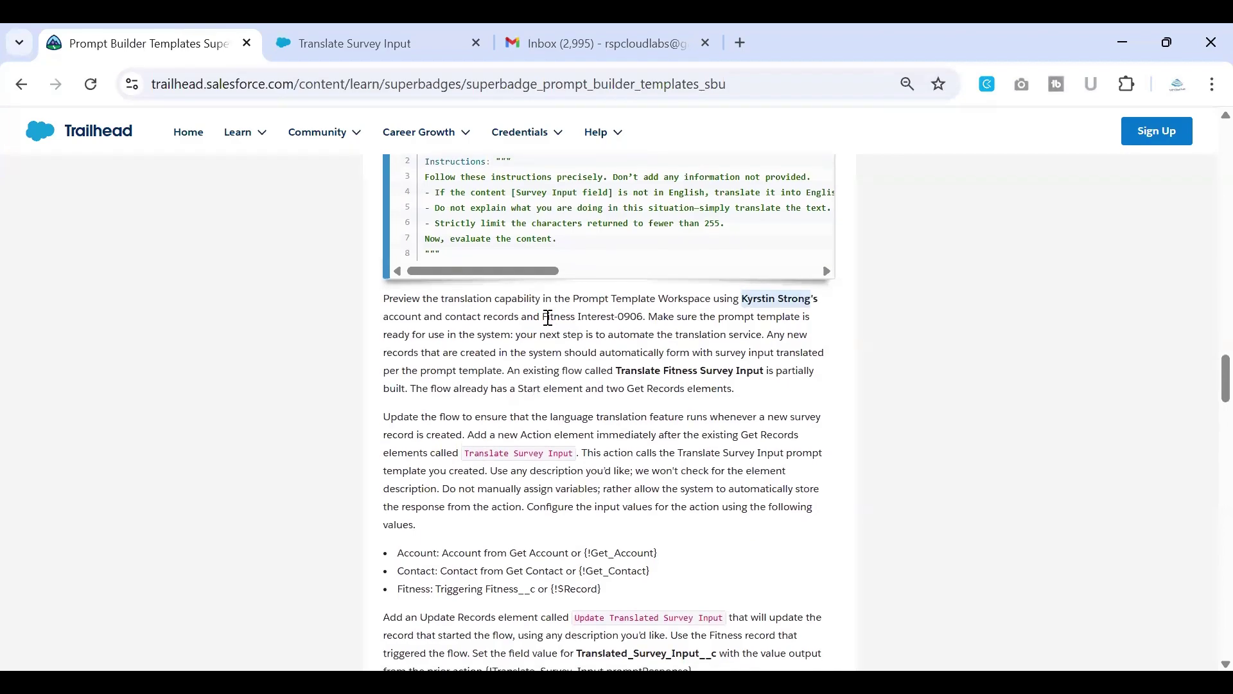
{"action": "left_click_drag", "start_coordinate": [543, 316], "coordinate": [642, 316]}
{"action": "key", "text": "ctrl+c"}
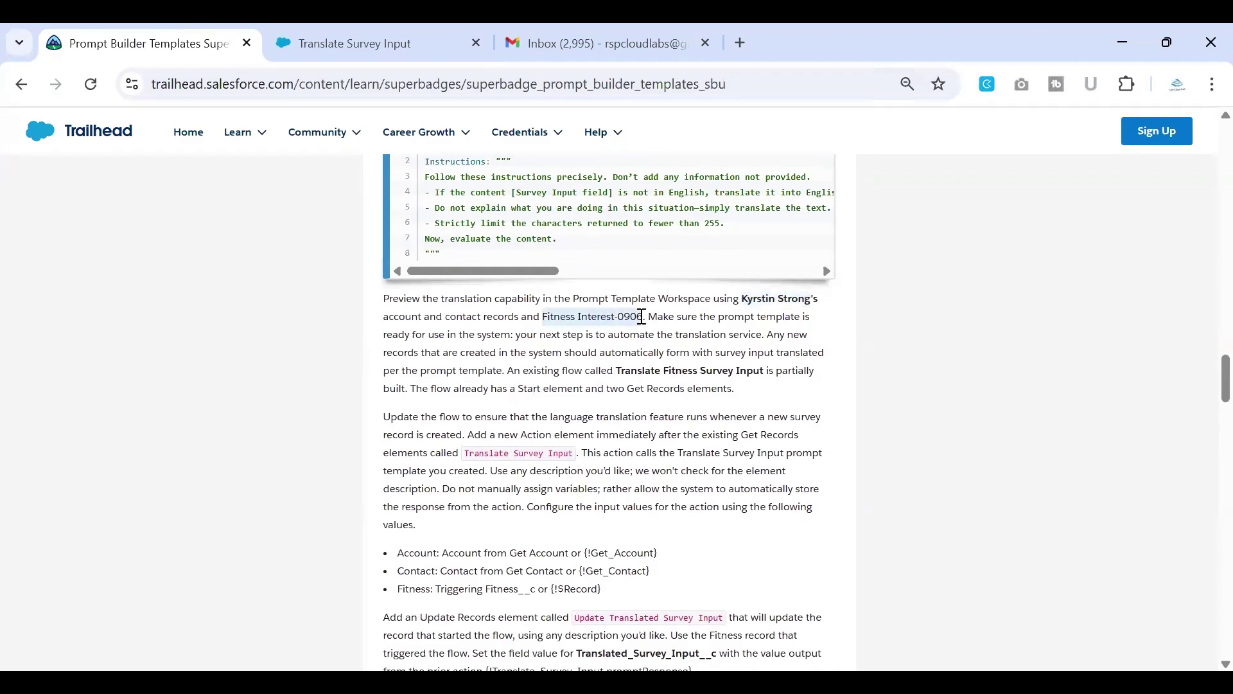
{"action": "left_click", "coordinate": [353, 43]}
{"action": "key", "text": "ctrl+v"}
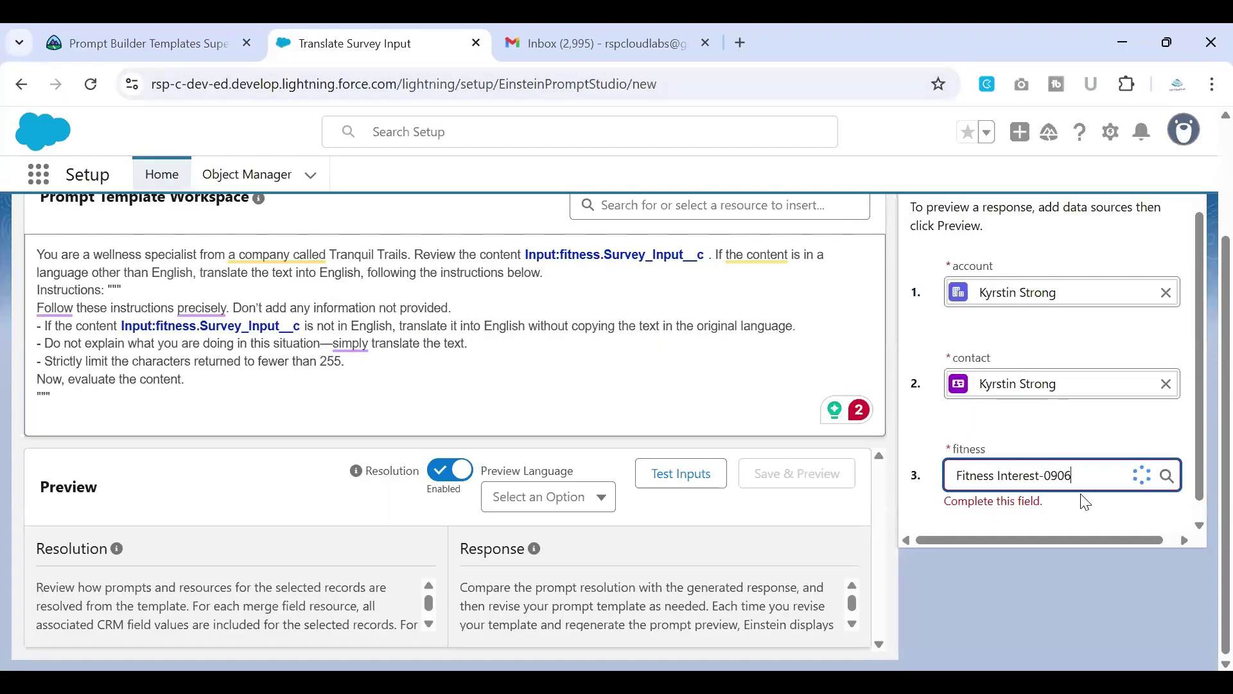
{"action": "left_click", "coordinate": [1061, 458]}
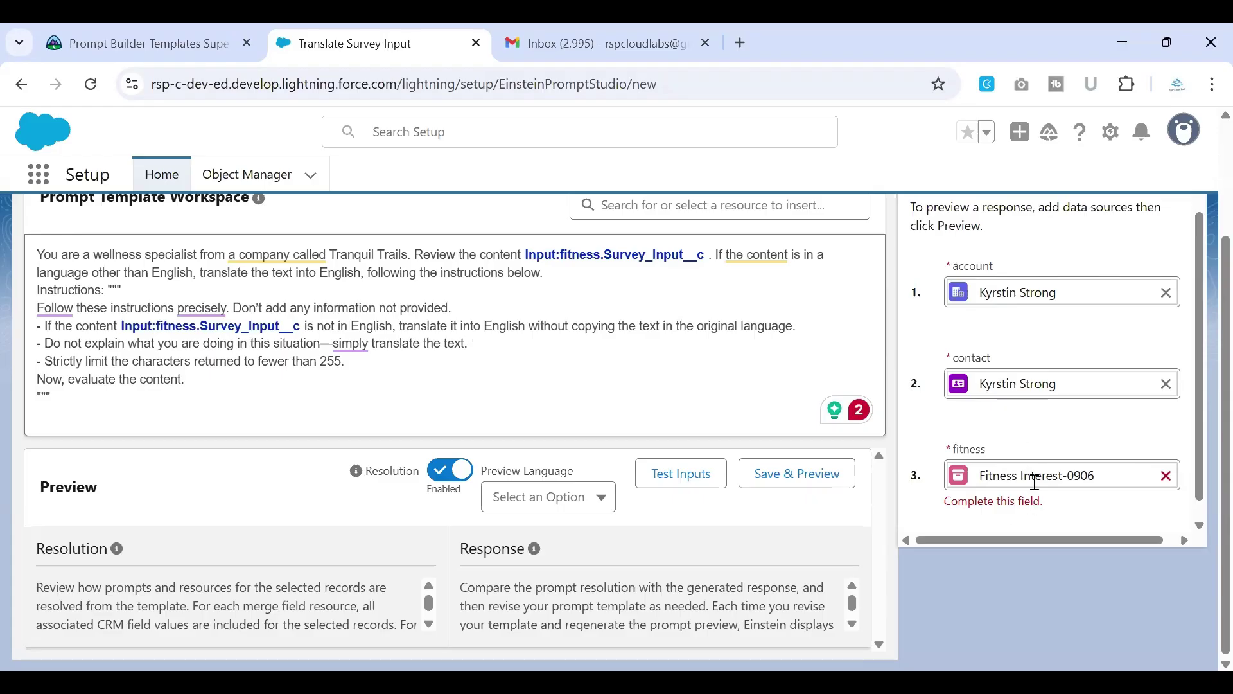
{"action": "left_click", "coordinate": [934, 510]}
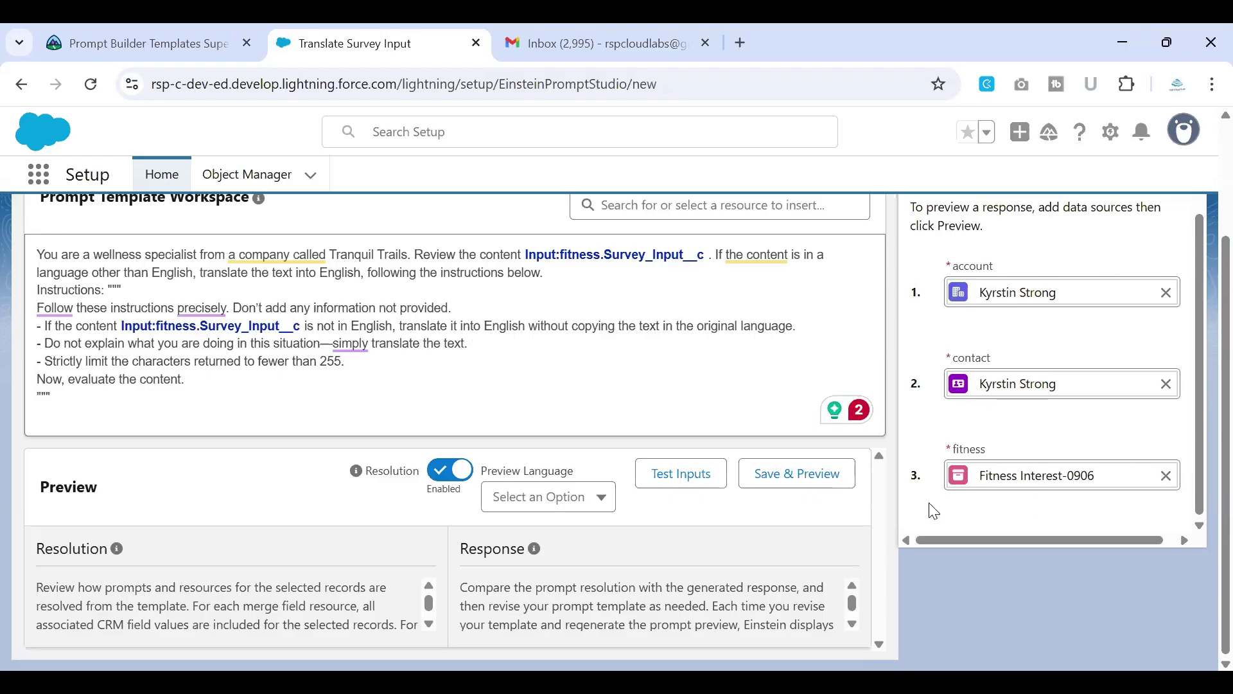
{"action": "left_click", "coordinate": [768, 475]}
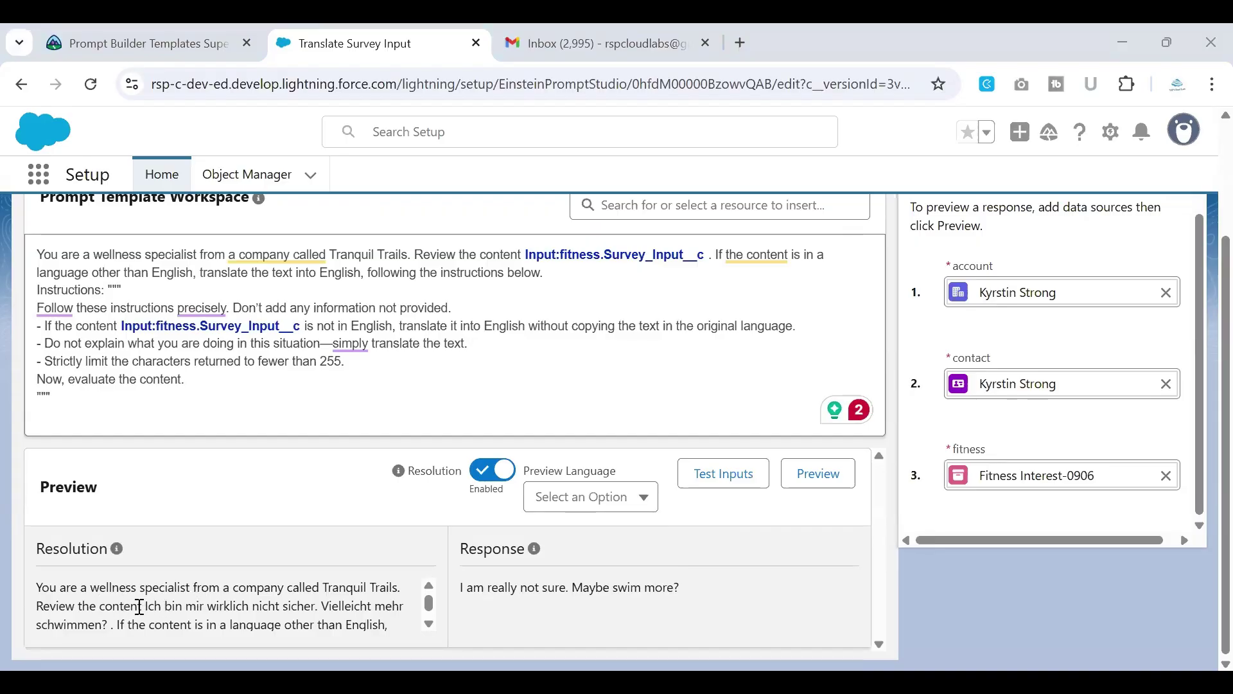
Step: Read the resolved German prompt and highlight the response 'I am really not sure. Maybe swim more?'
{"action": "left_click_drag", "start_coordinate": [149, 610], "coordinate": [388, 609]}
{"action": "left_click", "coordinate": [358, 601]}
{"action": "scroll", "coordinate": [360, 603], "scroll_direction": "down", "scroll_amount": 3}
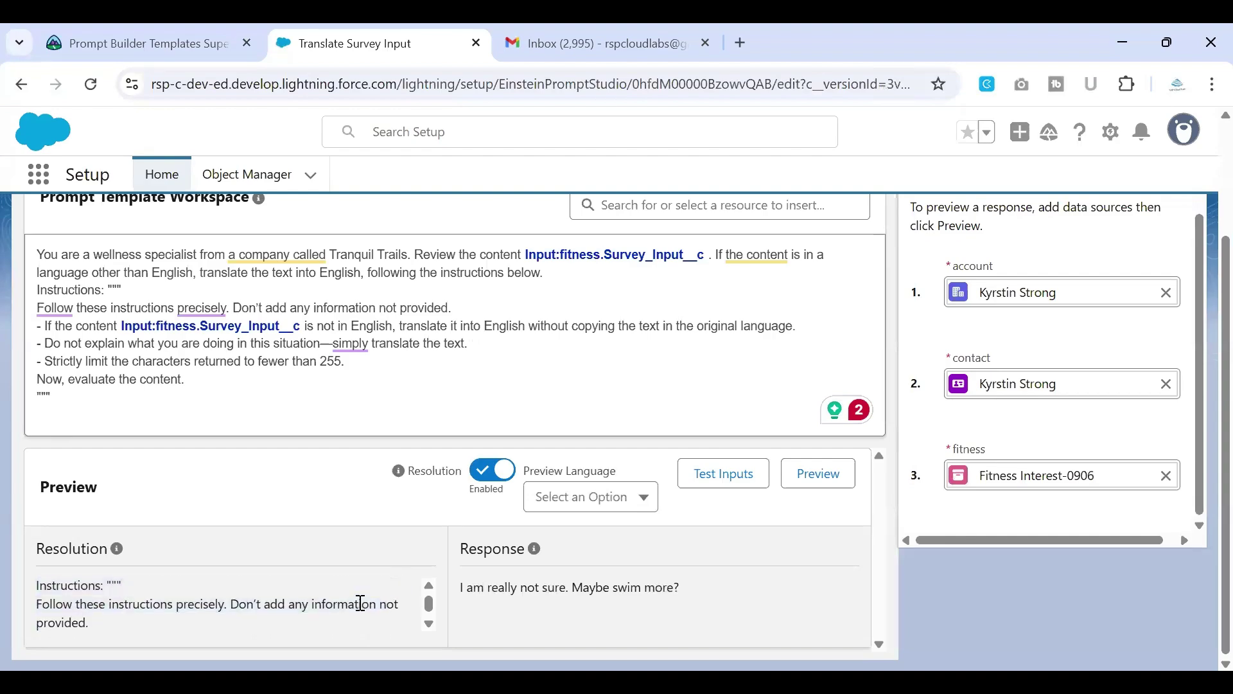
{"action": "scroll", "coordinate": [358, 601], "scroll_direction": "up", "scroll_amount": 5}
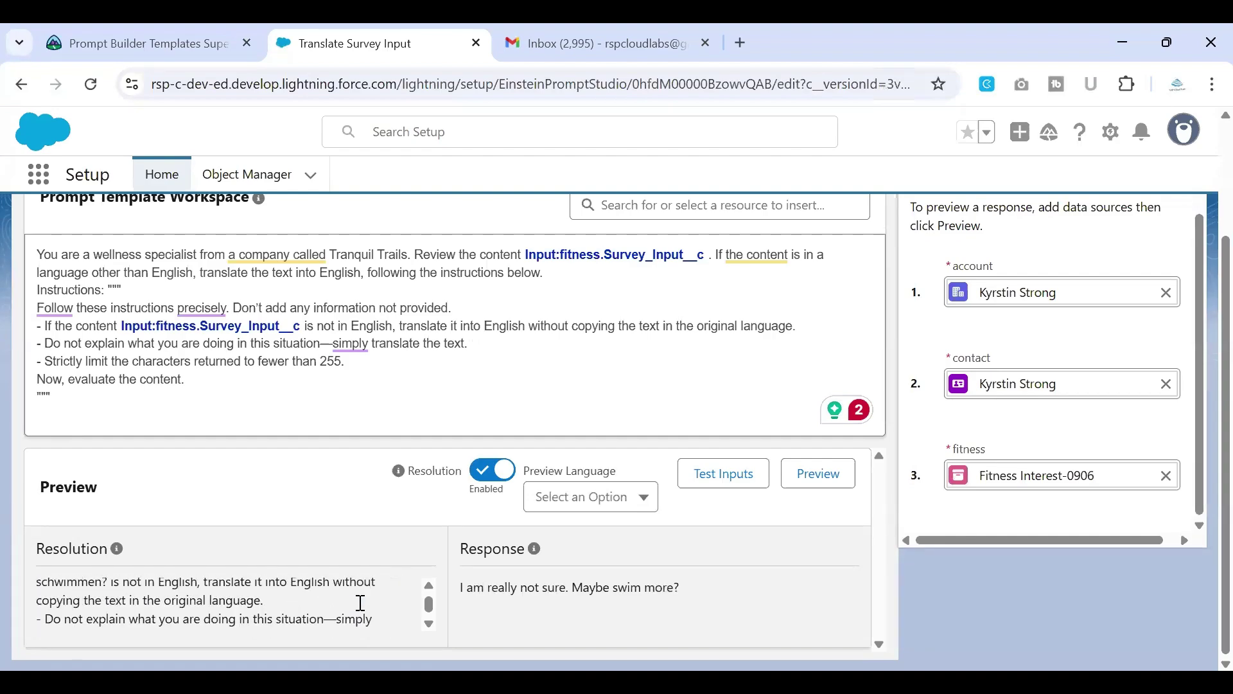
{"action": "left_click_drag", "start_coordinate": [460, 586], "coordinate": [677, 588]}
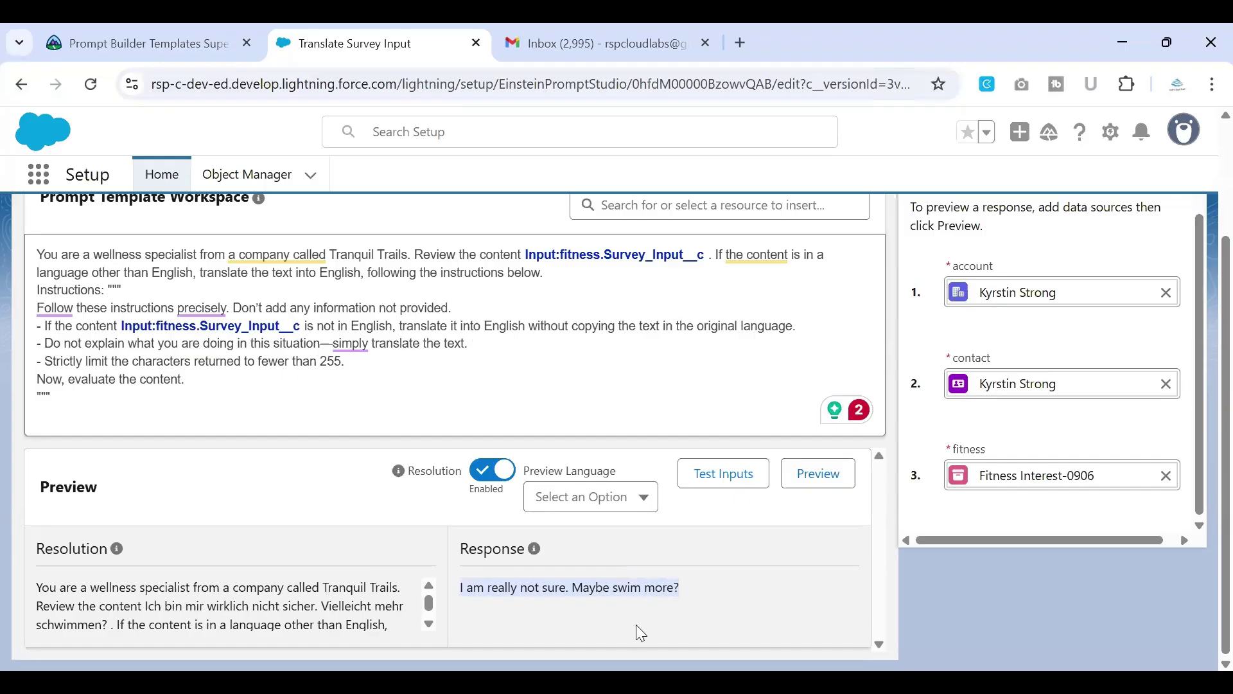
{"action": "scroll", "coordinate": [274, 592], "scroll_direction": "down", "scroll_amount": 2}
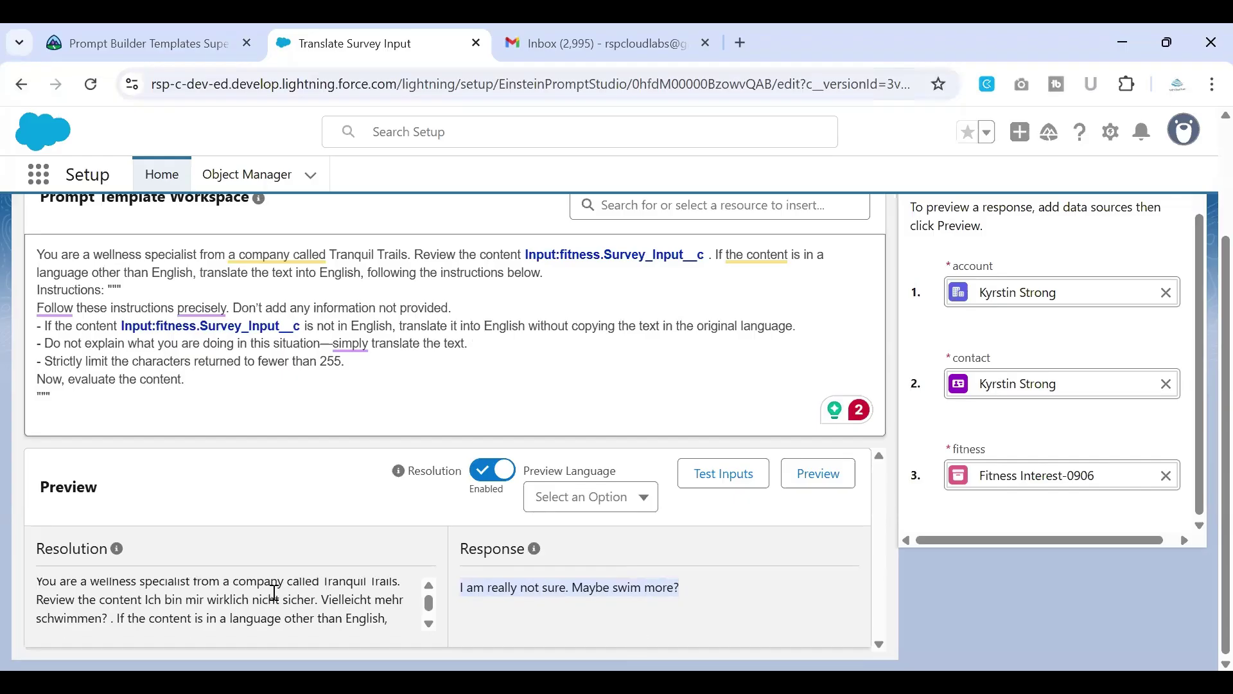
{"action": "scroll", "coordinate": [274, 592], "scroll_direction": "up", "scroll_amount": 1}
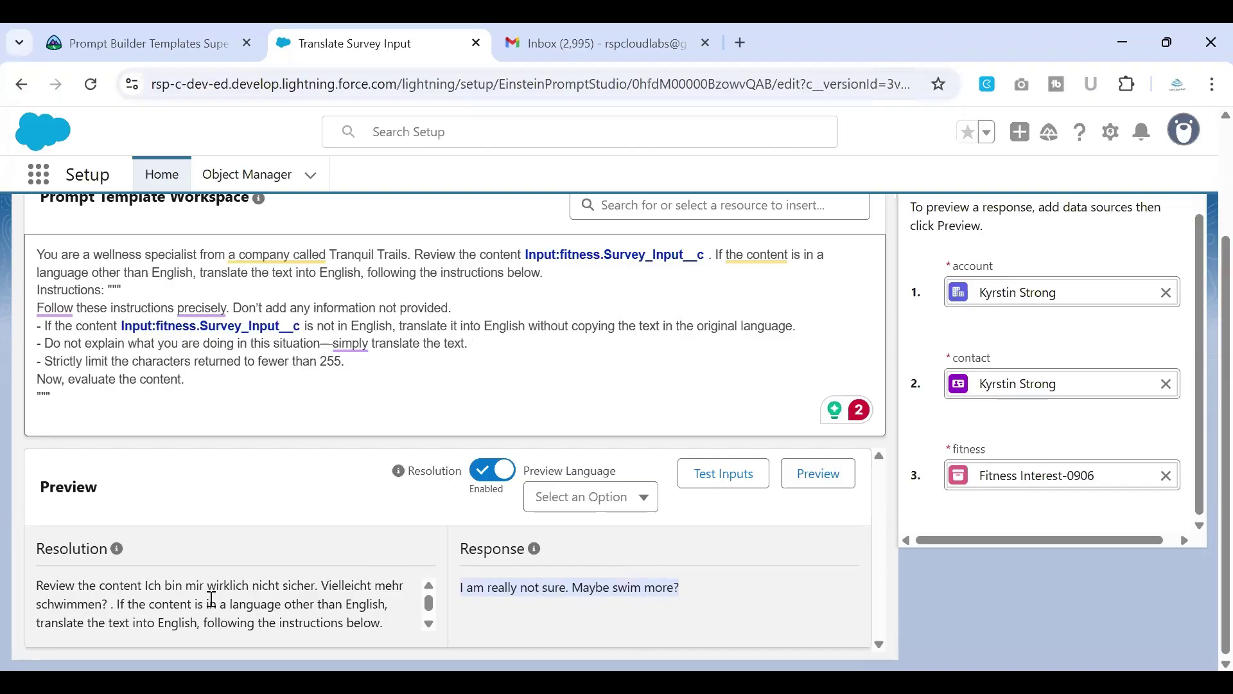
{"action": "scroll", "coordinate": [559, 629], "scroll_direction": "up", "scroll_amount": 3}
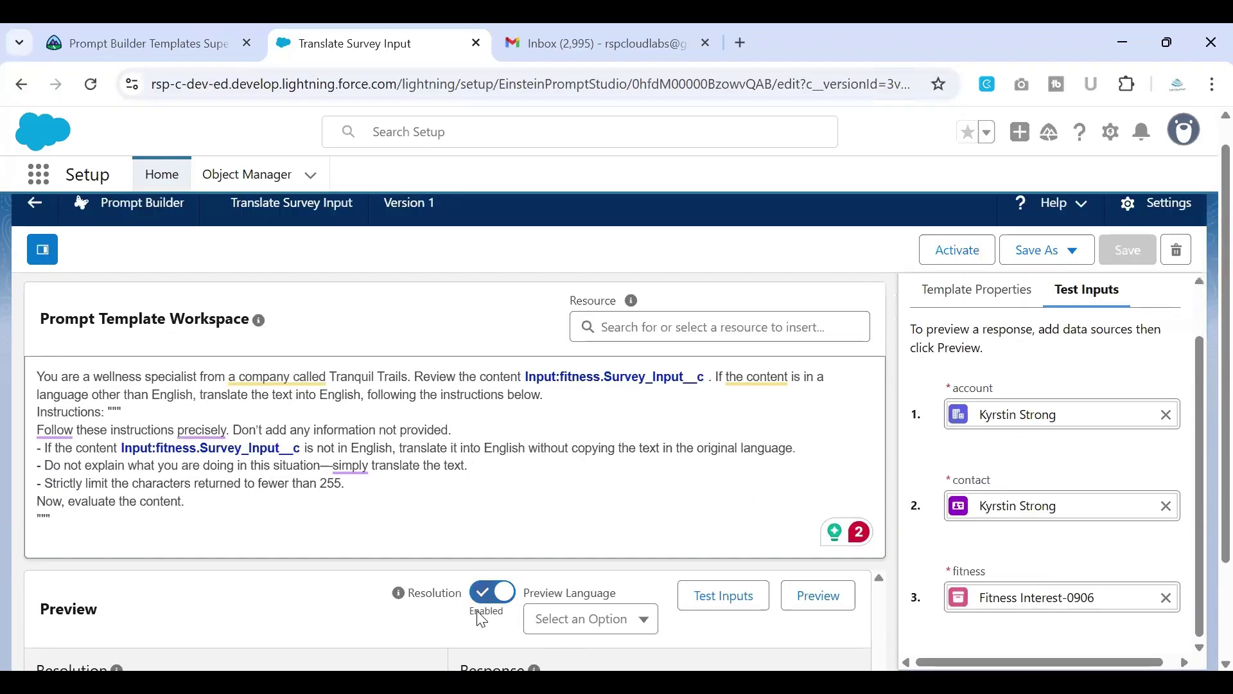
Step: Activate Translate Survey Input Version 1 from the top of Prompt Builder
{"action": "scroll", "coordinate": [605, 572], "scroll_direction": "down", "scroll_amount": 3}
{"action": "scroll", "coordinate": [745, 603], "scroll_direction": "up", "scroll_amount": 5}
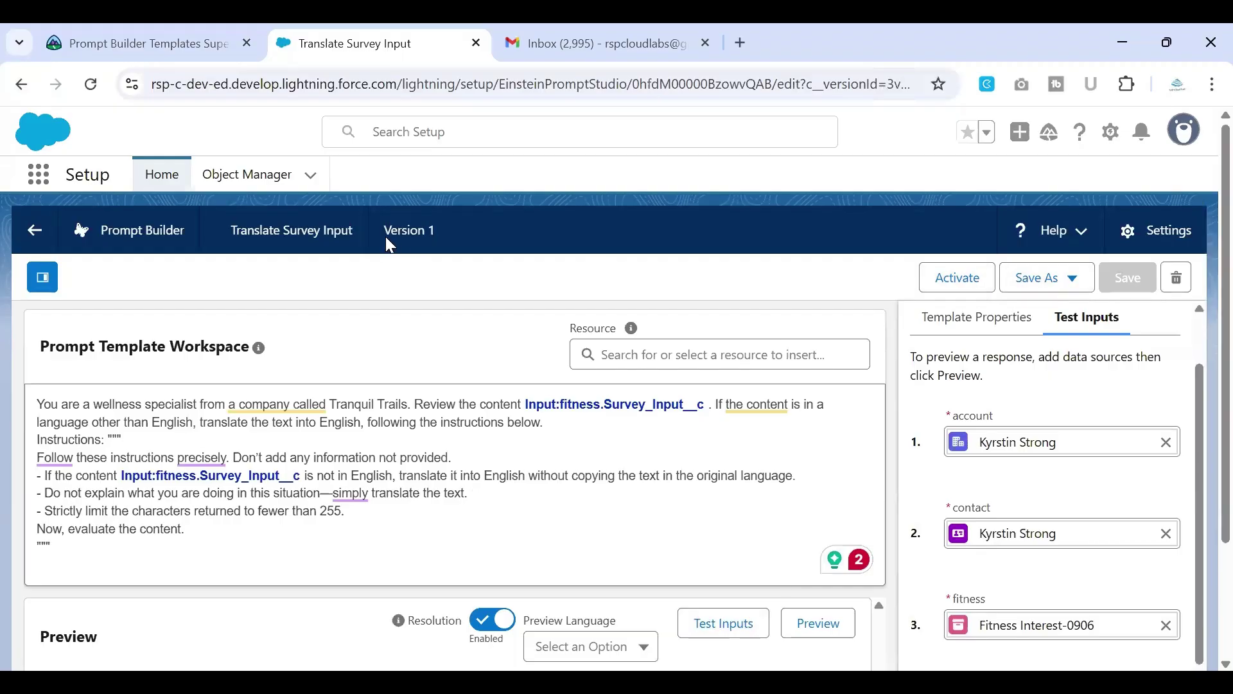
{"action": "left_click", "coordinate": [960, 279]}
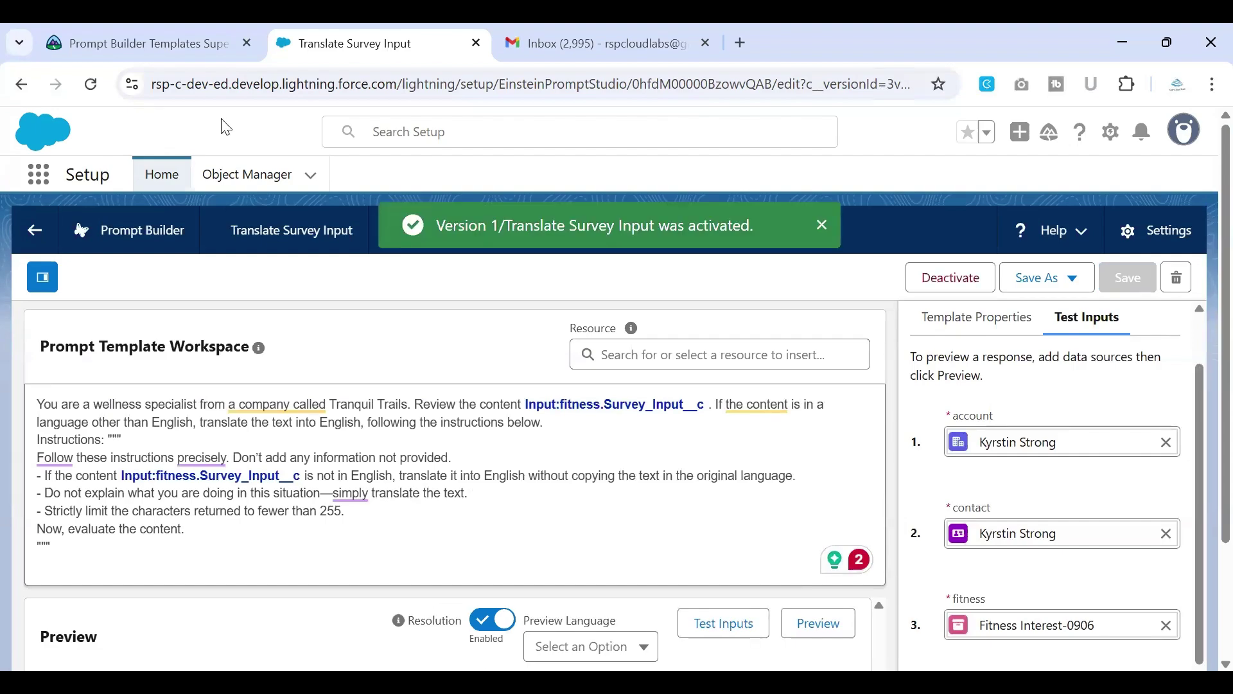
{"action": "left_click", "coordinate": [90, 45]}
Step: Highlight the flow name Translate Fitness Survey Input in the Trailhead superbadge instructions
{"action": "scroll", "coordinate": [332, 537], "scroll_direction": "down", "scroll_amount": 2}
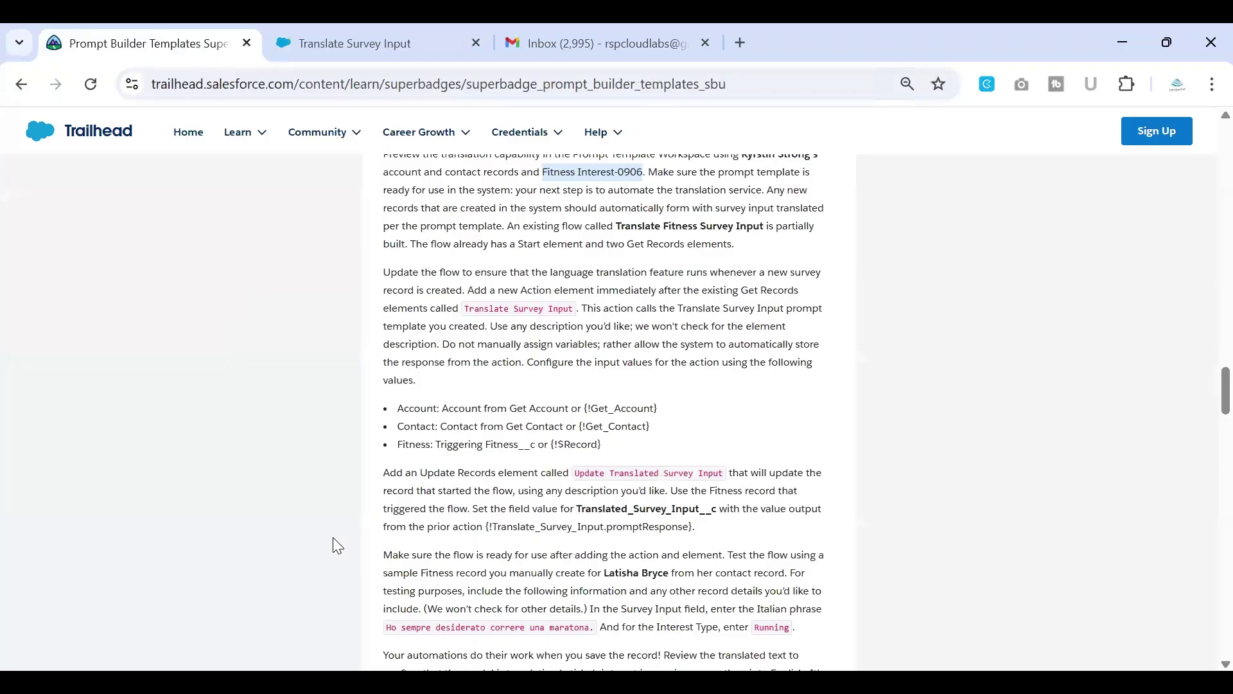
{"action": "scroll", "coordinate": [332, 537], "scroll_direction": "down", "scroll_amount": 1}
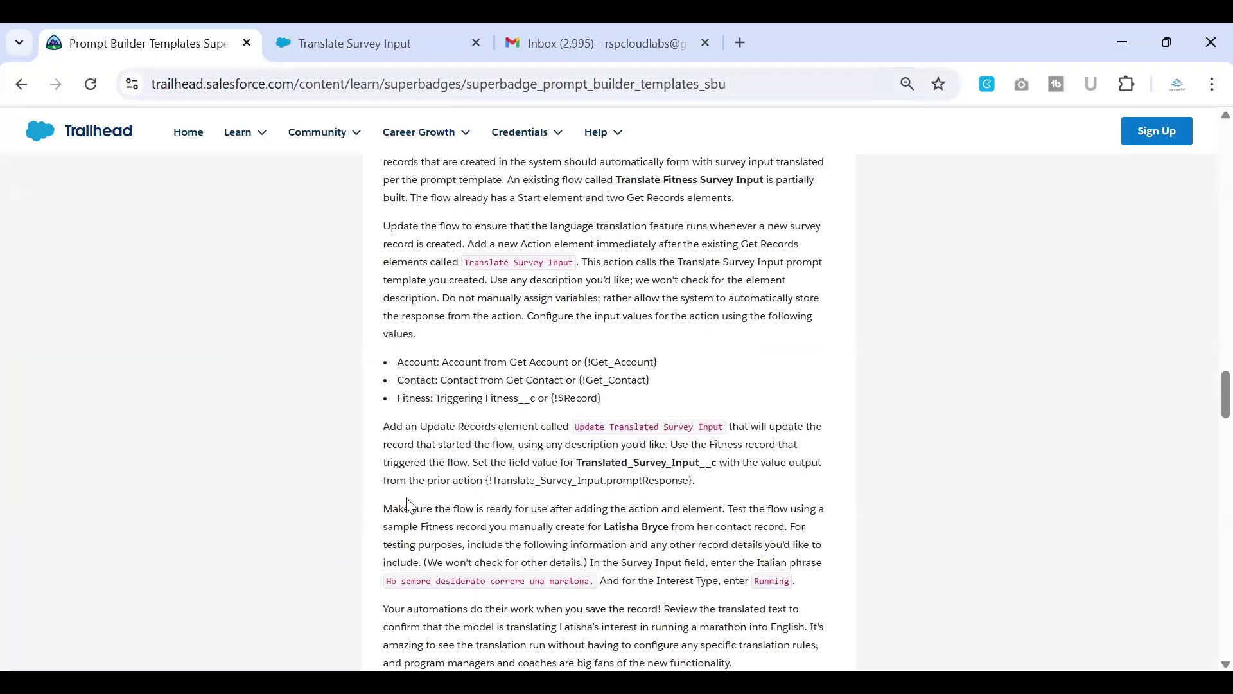
{"action": "scroll", "coordinate": [408, 508], "scroll_direction": "down", "scroll_amount": 1}
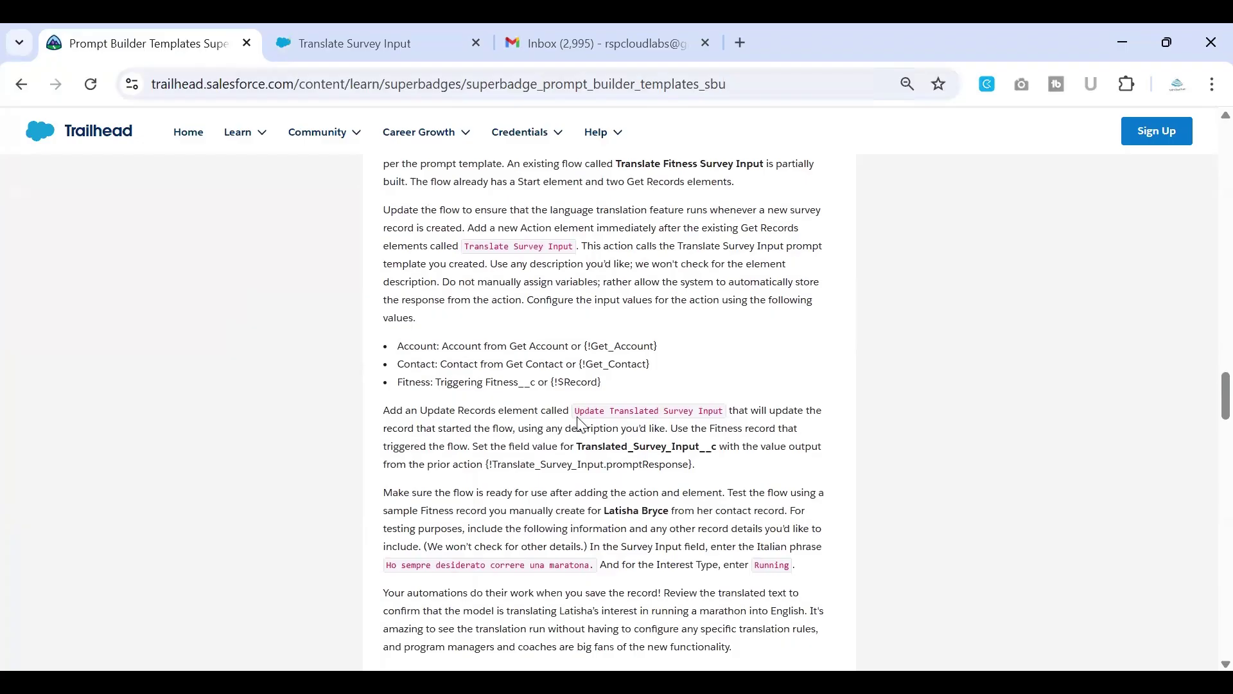
{"action": "left_click_drag", "start_coordinate": [573, 410], "coordinate": [723, 416]}
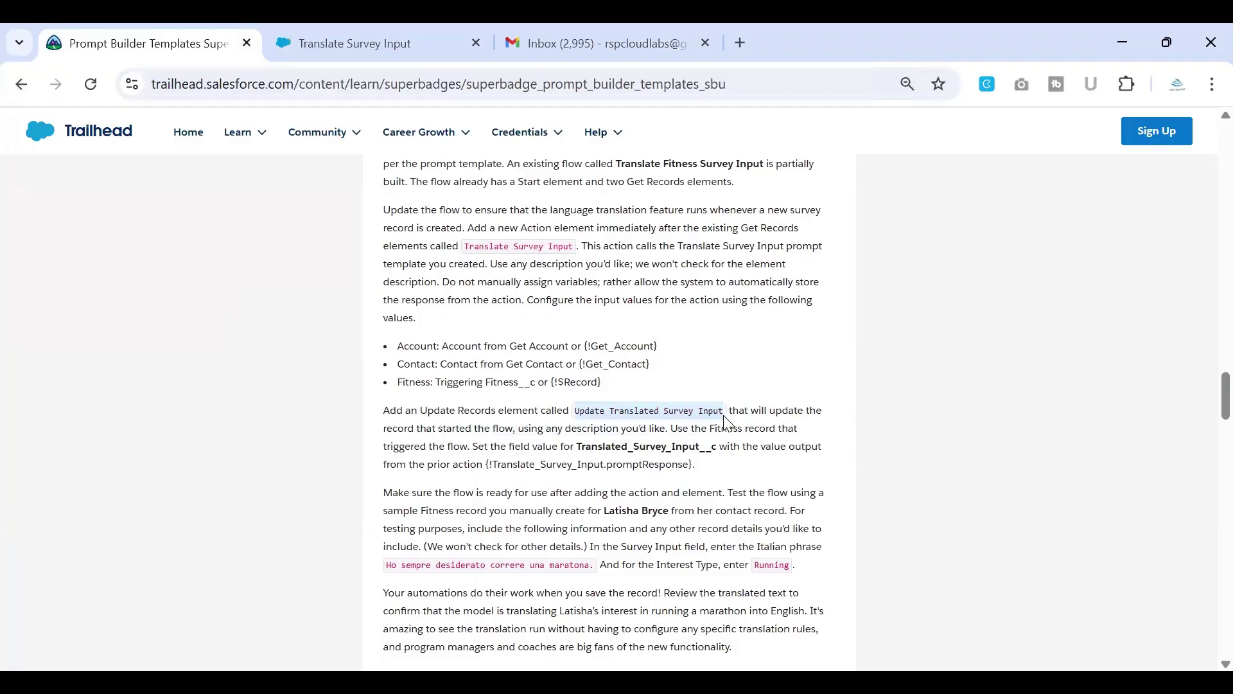
{"action": "scroll", "coordinate": [725, 424], "scroll_direction": "up", "scroll_amount": 1}
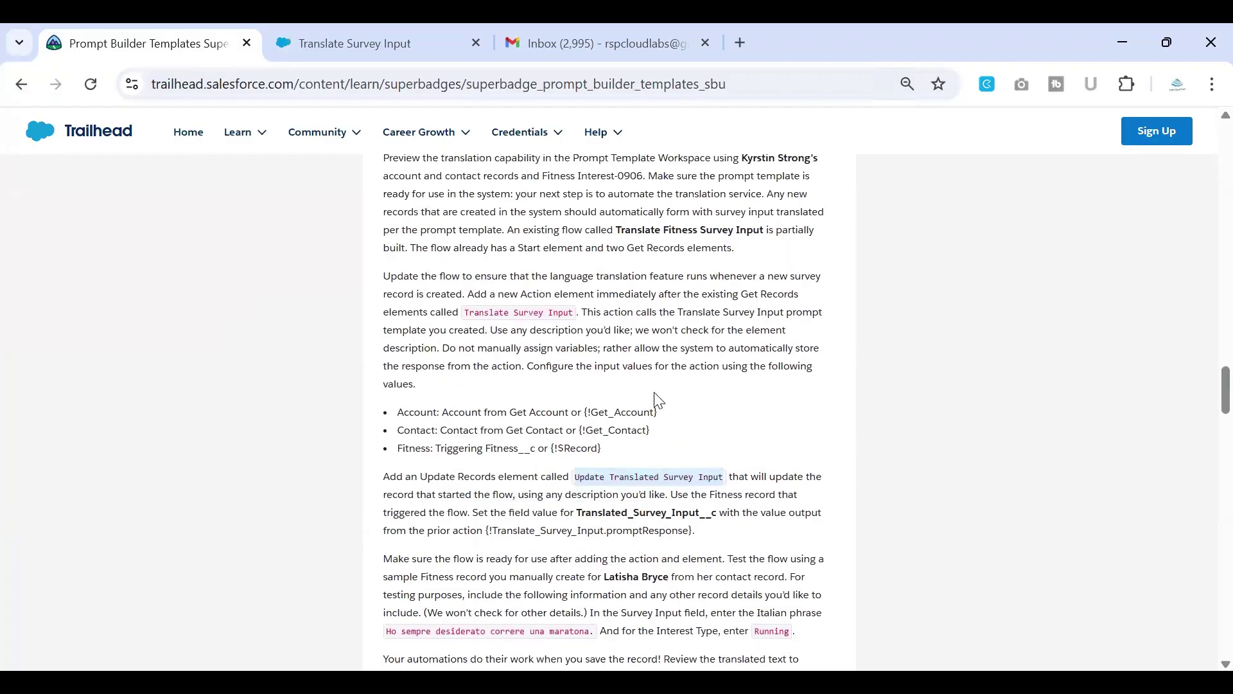
{"action": "scroll", "coordinate": [488, 344], "scroll_direction": "up", "scroll_amount": 1}
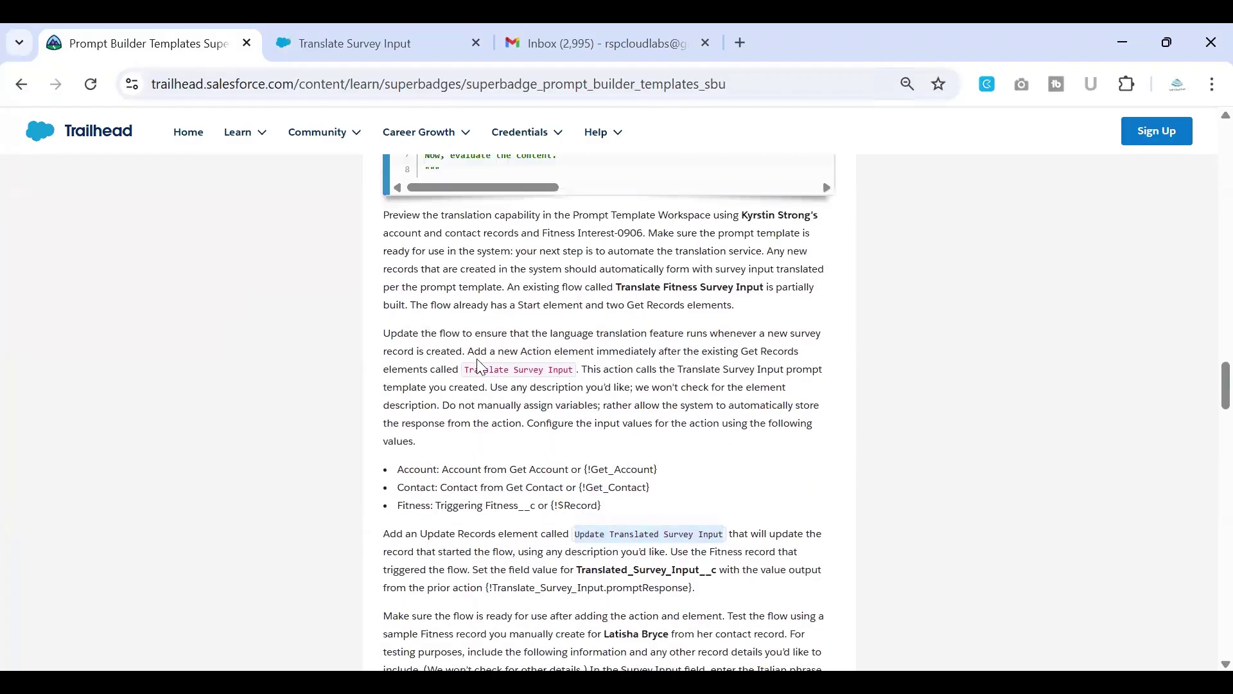
{"action": "scroll", "coordinate": [465, 370], "scroll_direction": "up", "scroll_amount": 1}
{"action": "scroll", "coordinate": [467, 377], "scroll_direction": "up", "scroll_amount": 1}
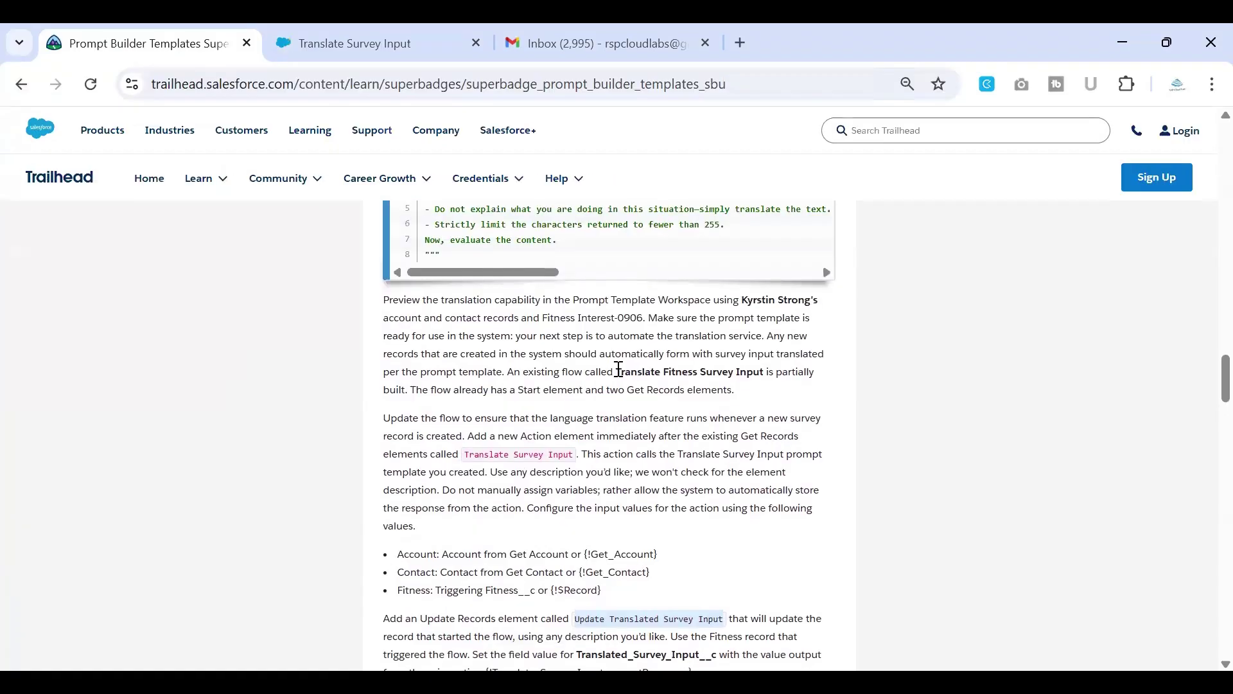
{"action": "left_click_drag", "start_coordinate": [615, 372], "coordinate": [768, 371]}
{"action": "key", "text": "ctrl+c"}
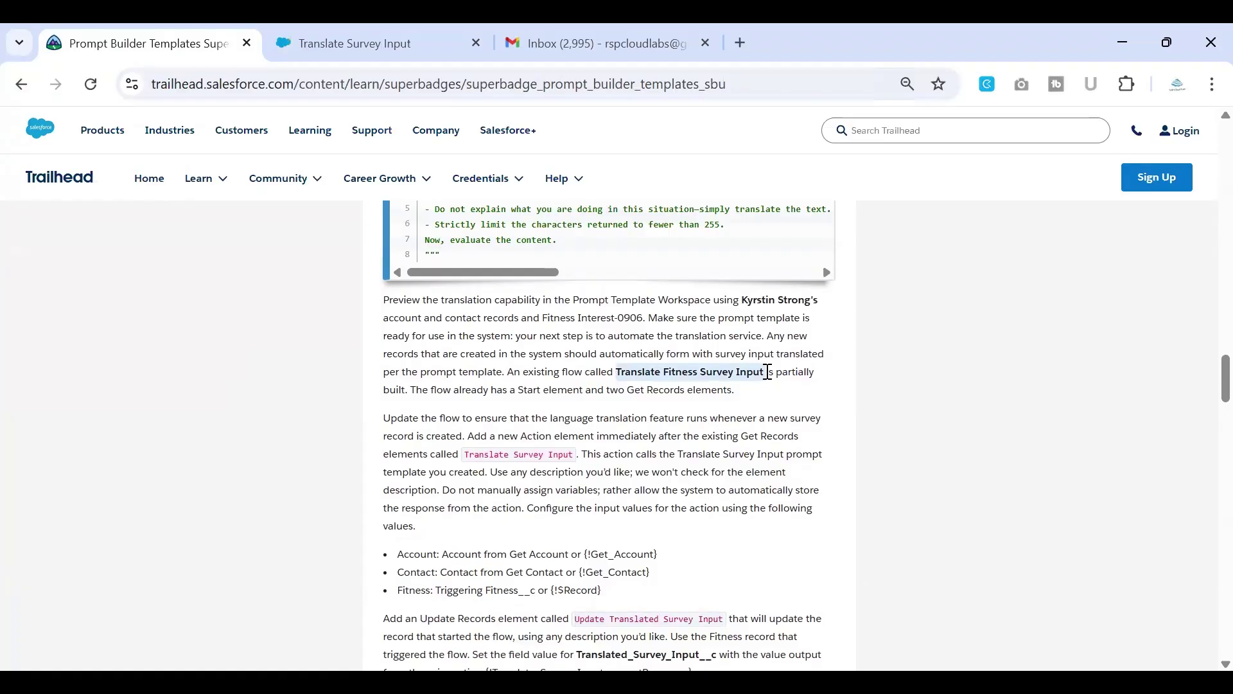
{"action": "left_click", "coordinate": [363, 54]}
Step: Open Setup Home in a new tab and go to Flows via a Quick Find search for 'flow'
{"action": "right_click", "coordinate": [362, 54]}
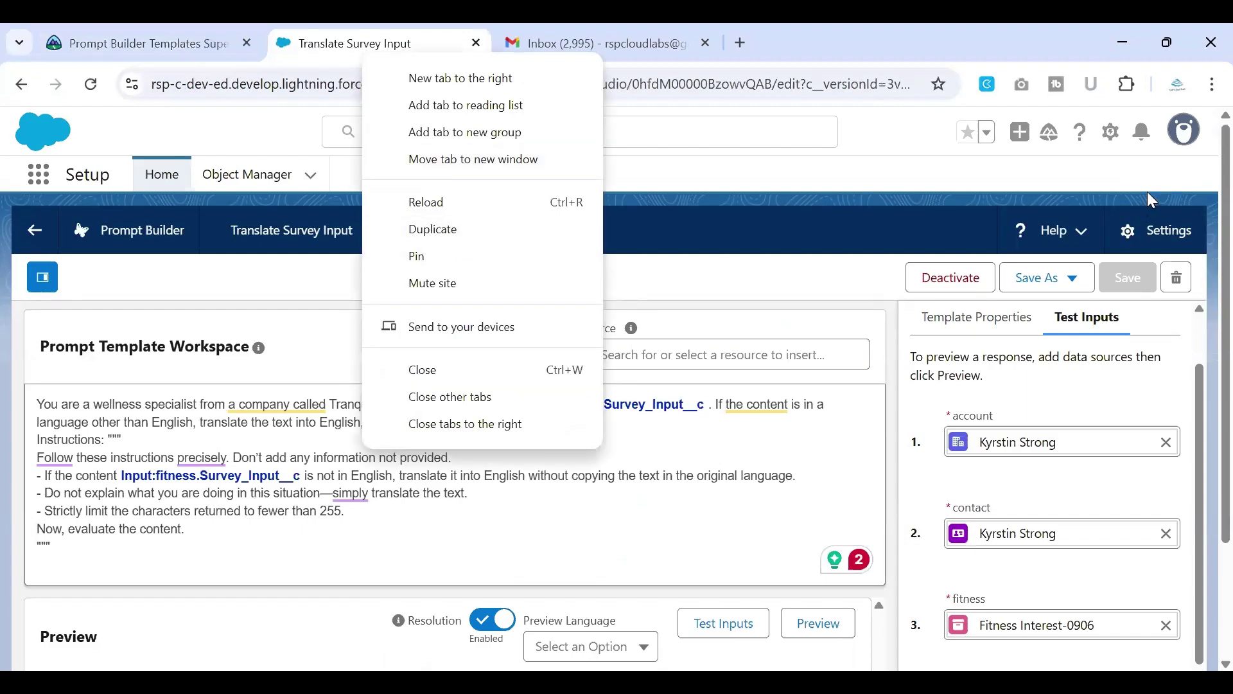
{"action": "left_click", "coordinate": [1142, 522]}
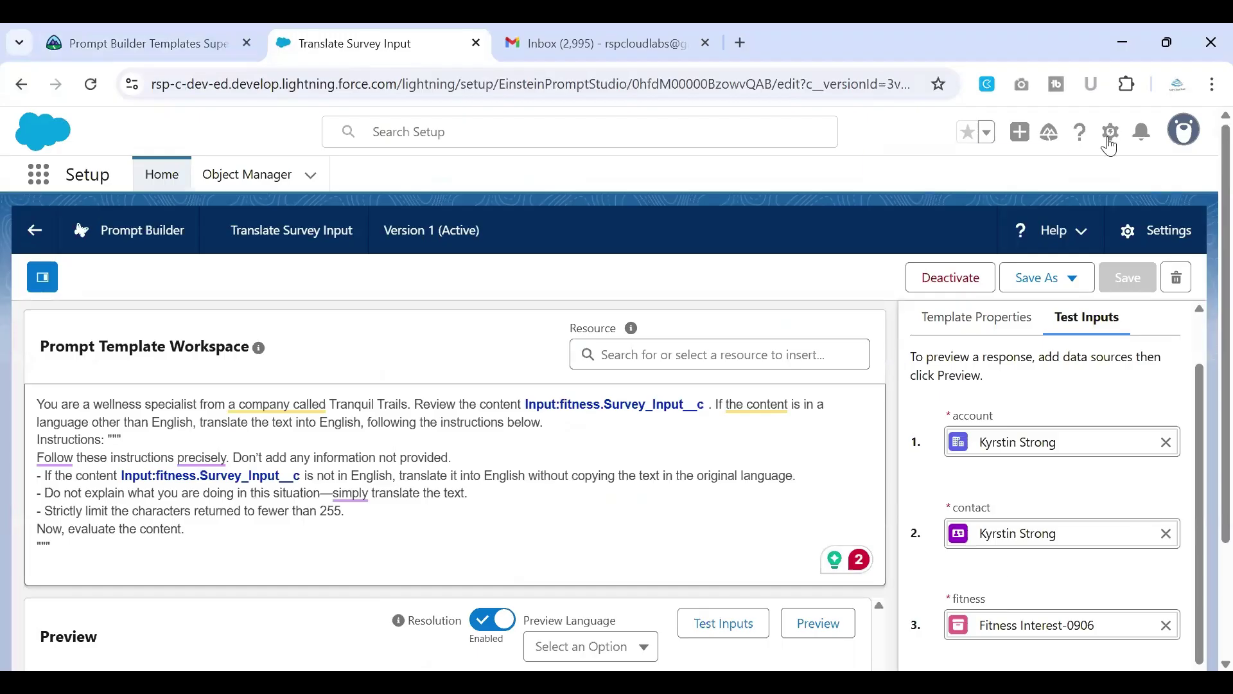
{"action": "left_click", "coordinate": [162, 174]}
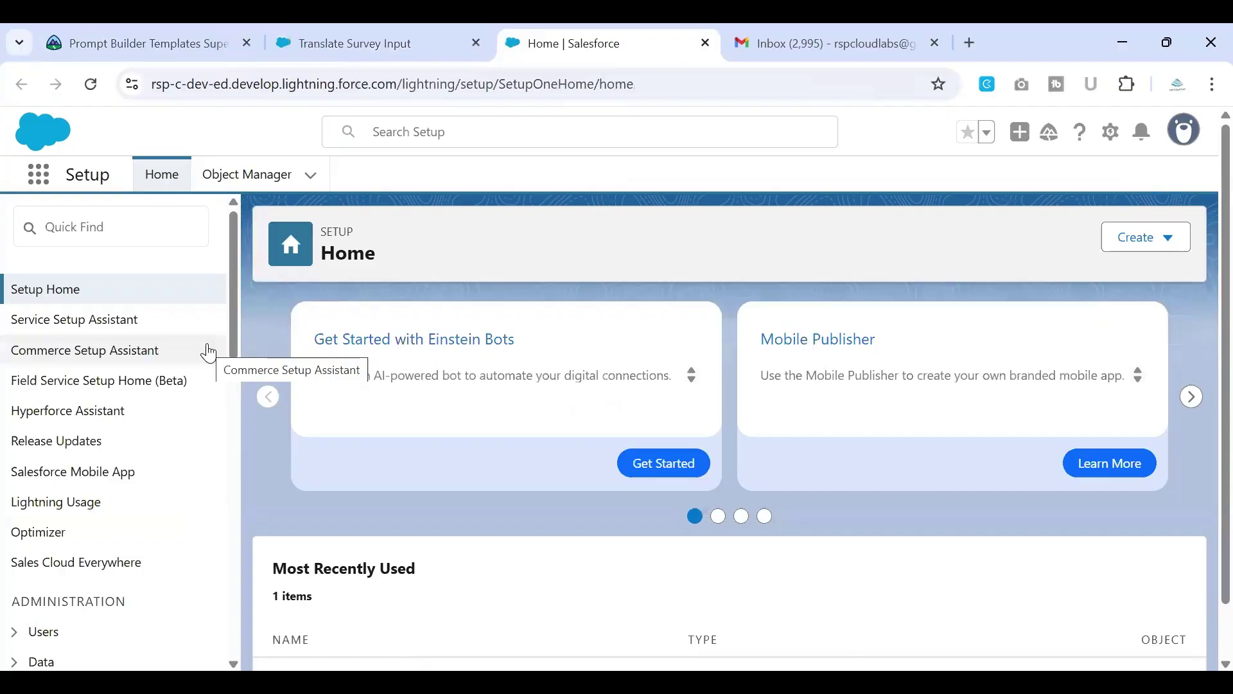
{"action": "left_click", "coordinate": [152, 241]}
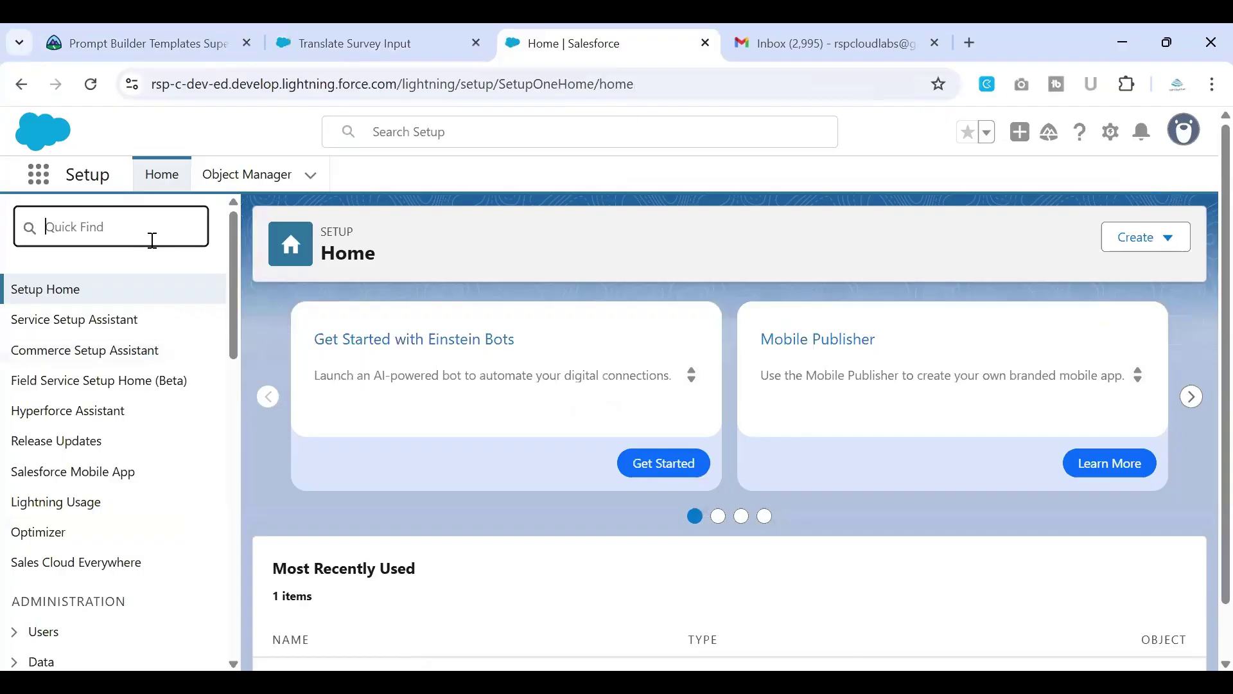
{"action": "type", "text": "flwo"}
{"action": "key", "text": "BackSpace"}
{"action": "key", "text": "BackSpace"}
{"action": "key", "text": "BackSpace"}
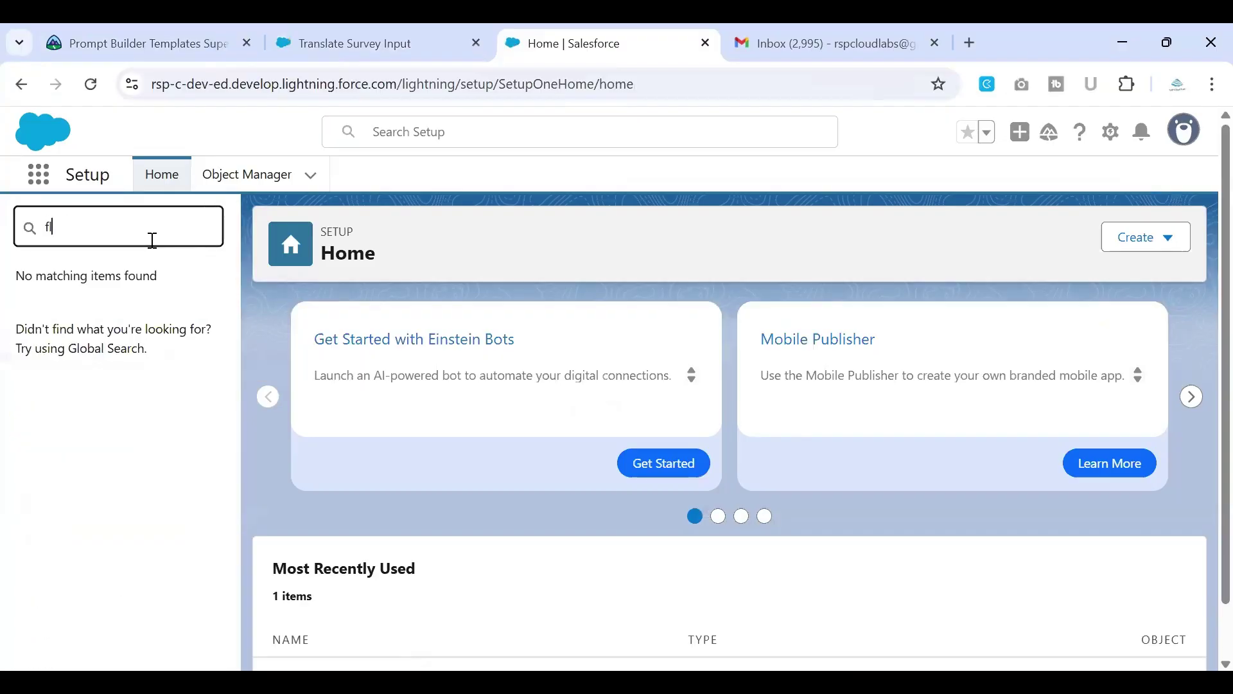
{"action": "type", "text": "low"}
{"action": "left_click", "coordinate": [58, 452]}
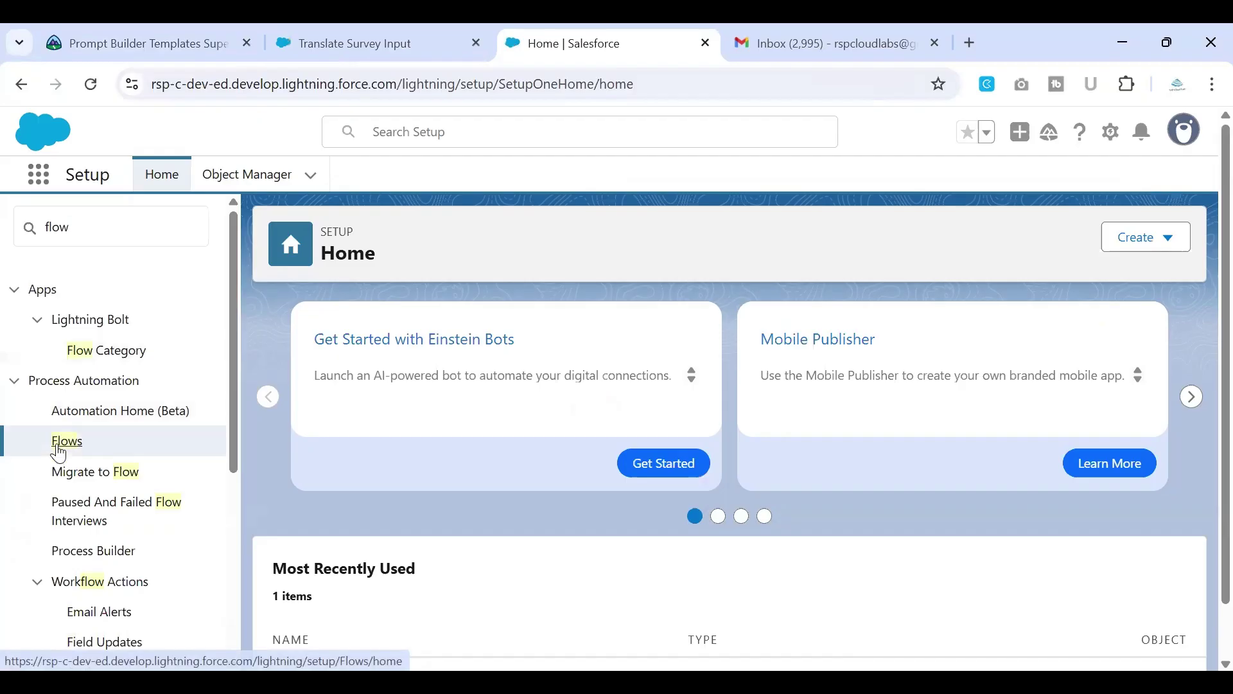
Step: Find Translate Fitness Survey Input in the All Flows list using a page search
{"action": "scroll", "coordinate": [370, 380], "scroll_direction": "down", "scroll_amount": 4}
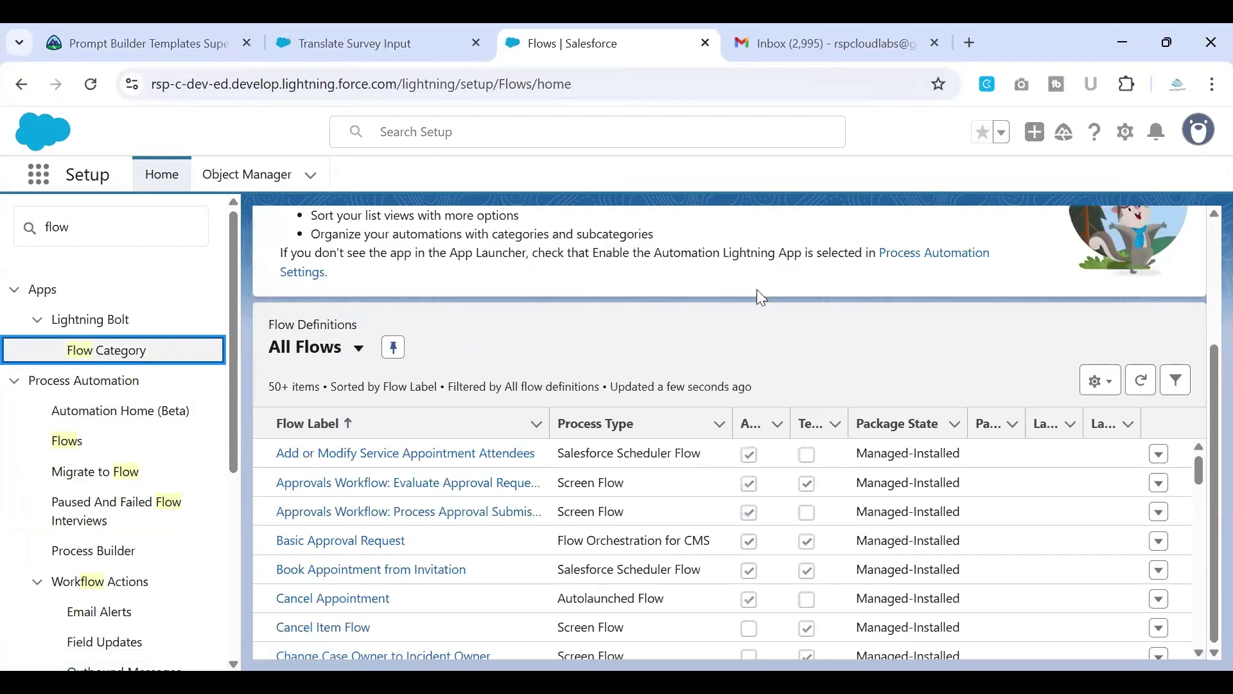
{"action": "key", "text": "ctrl+f"}
{"action": "key", "text": "ctrl+v"}
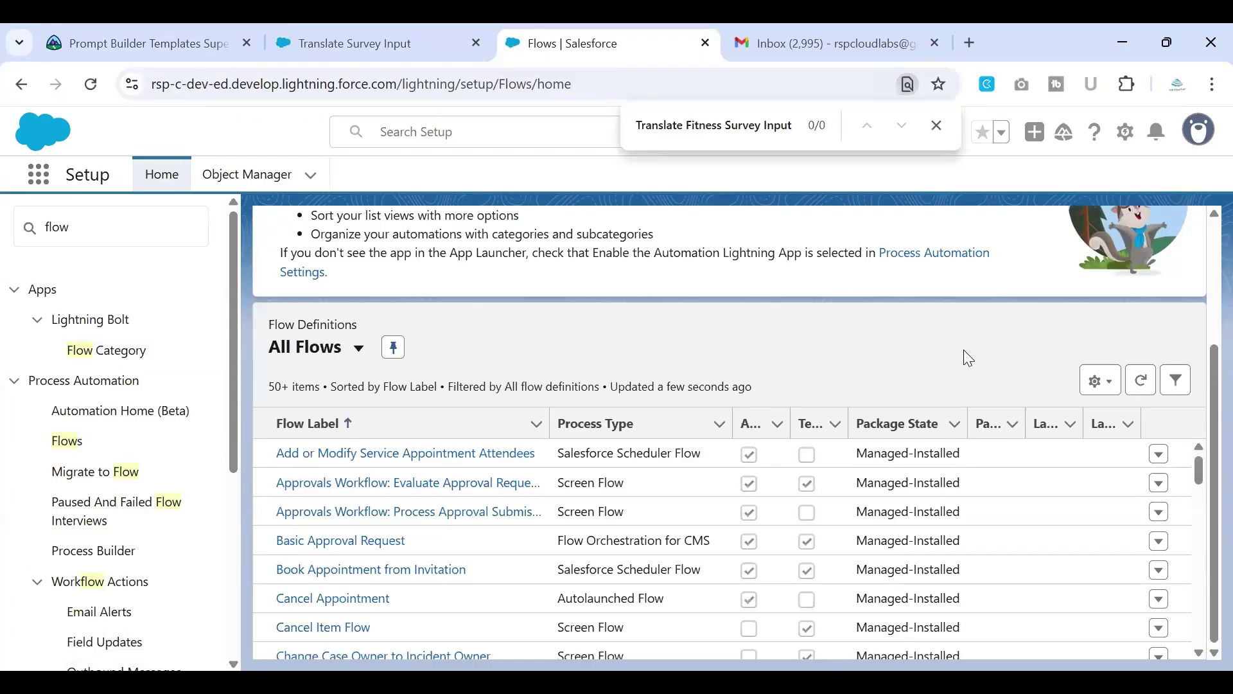
{"action": "scroll", "coordinate": [766, 448], "scroll_direction": "down", "scroll_amount": 10}
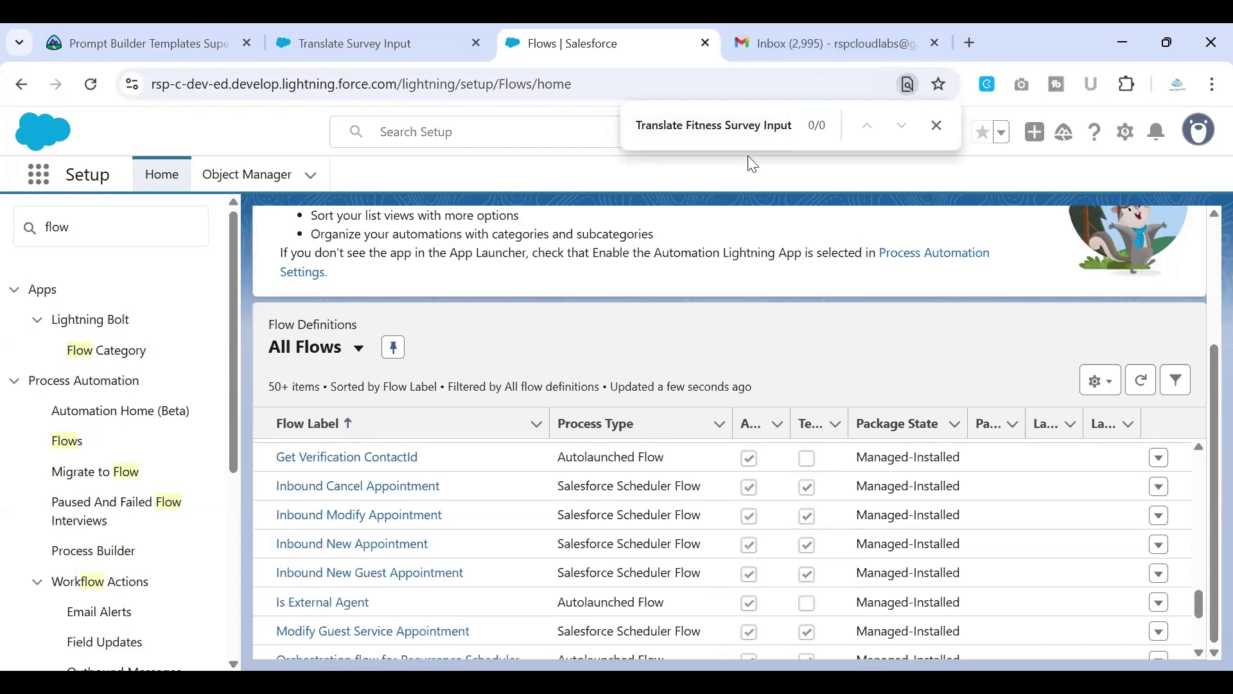
{"action": "scroll", "coordinate": [482, 565], "scroll_direction": "down", "scroll_amount": 10}
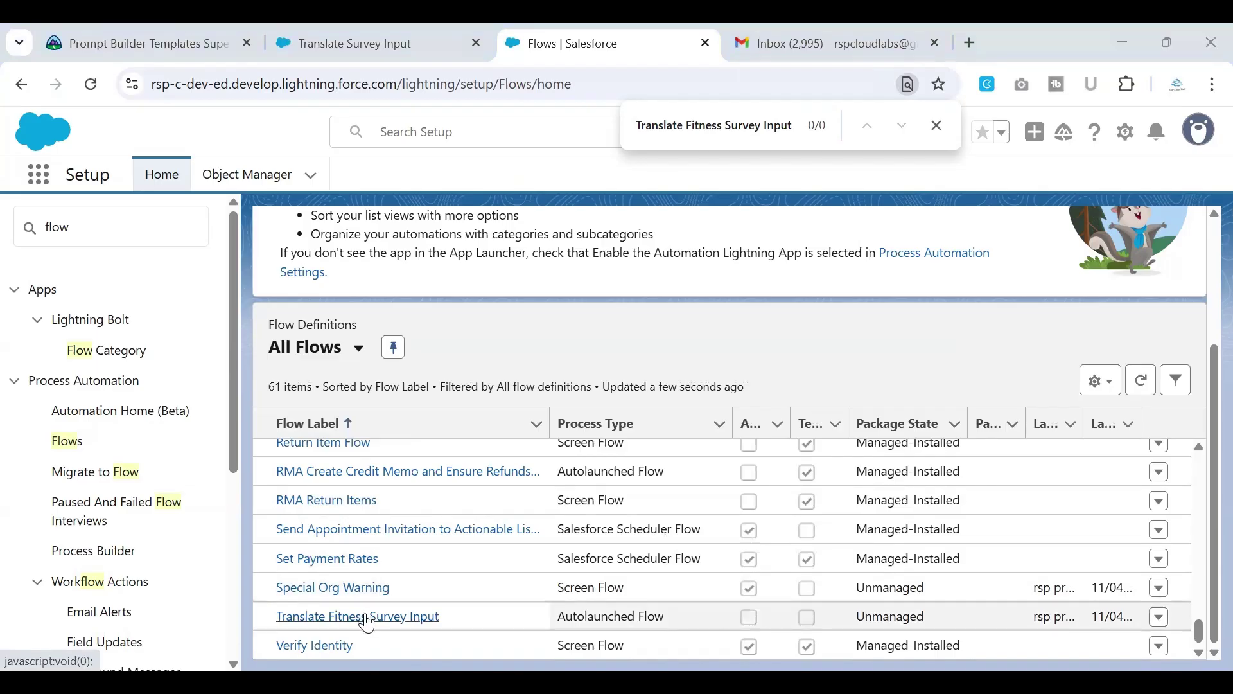
Step: Open Translate Fitness Survey Input in Flow Builder and pan the canvas to see its elements
{"action": "left_click", "coordinate": [368, 618]}
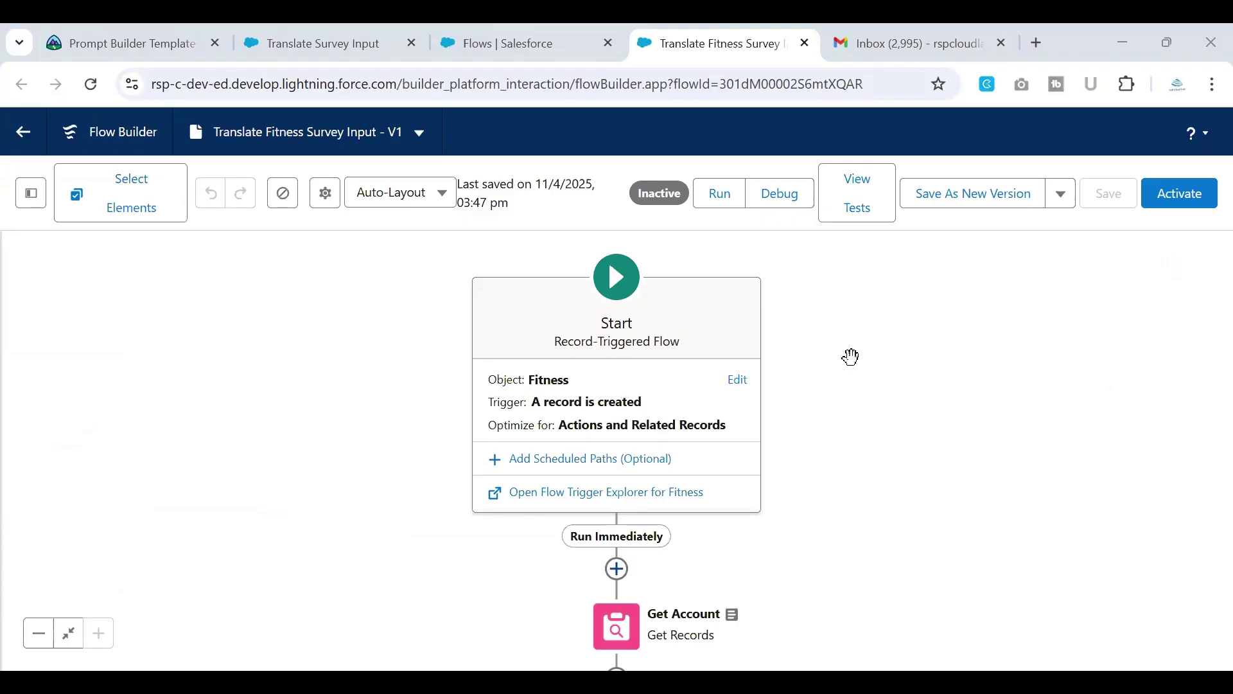
{"action": "scroll", "coordinate": [846, 364], "scroll_direction": "down", "scroll_amount": 3}
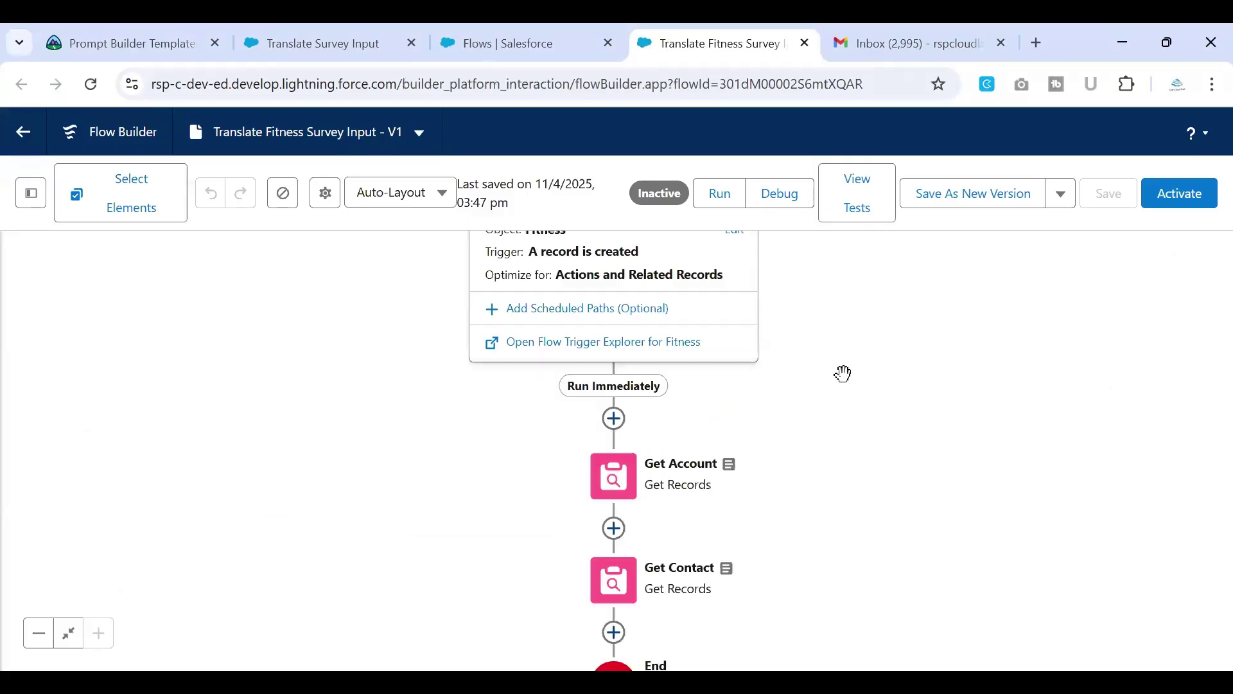
{"action": "scroll", "coordinate": [846, 473], "scroll_direction": "up", "scroll_amount": 2}
{"action": "scroll", "coordinate": [845, 478], "scroll_direction": "up", "scroll_amount": 1}
{"action": "left_click_drag", "start_coordinate": [844, 477], "coordinate": [834, 374]}
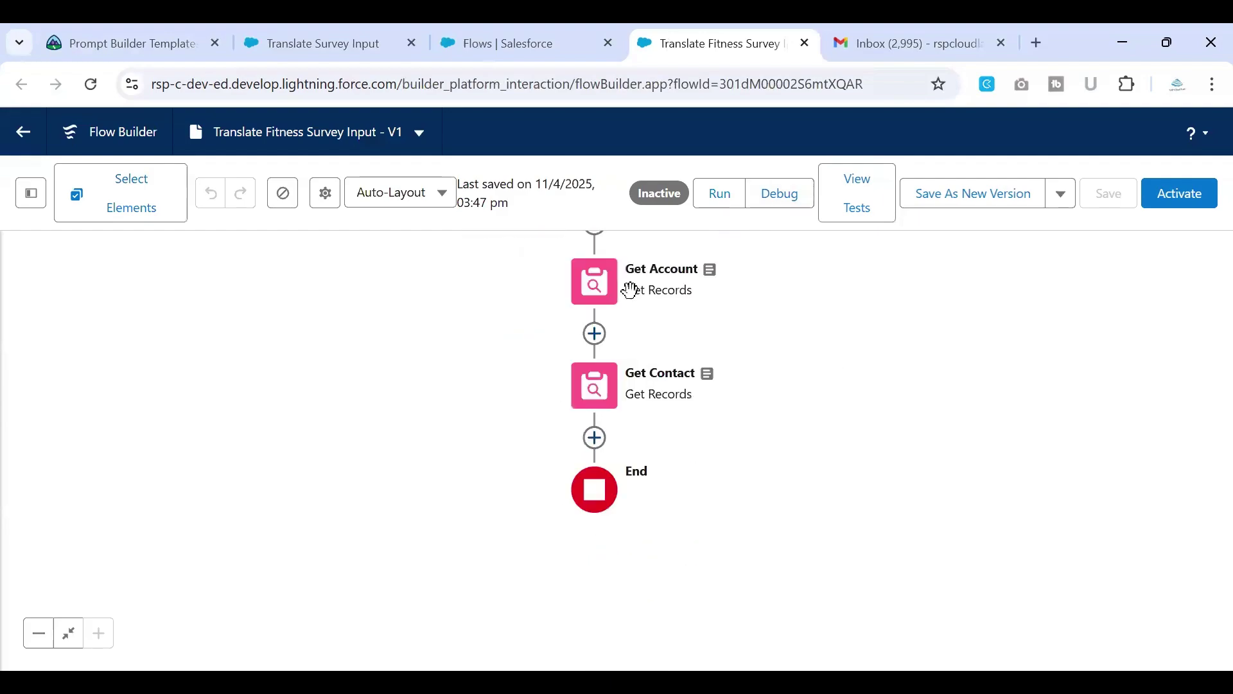
Step: Move the flow's browser tab next to the Trailhead instructions tab
{"action": "left_click", "coordinate": [171, 49]}
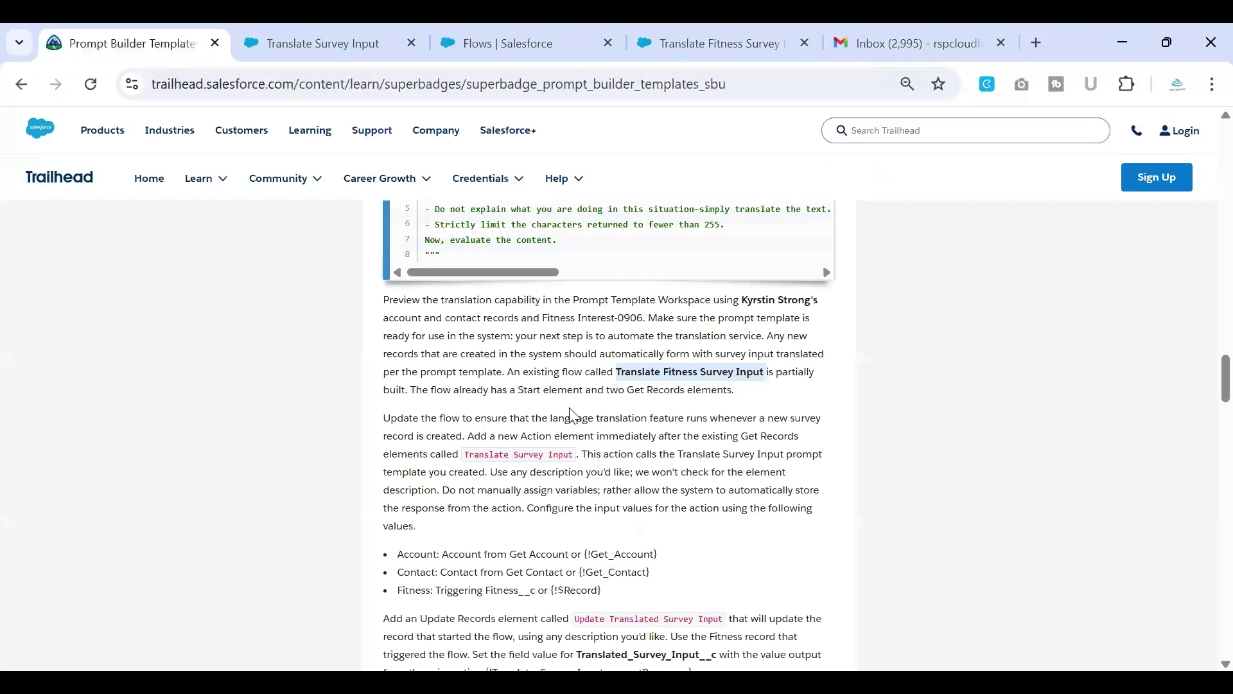
{"action": "scroll", "coordinate": [576, 426], "scroll_direction": "down", "scroll_amount": 3}
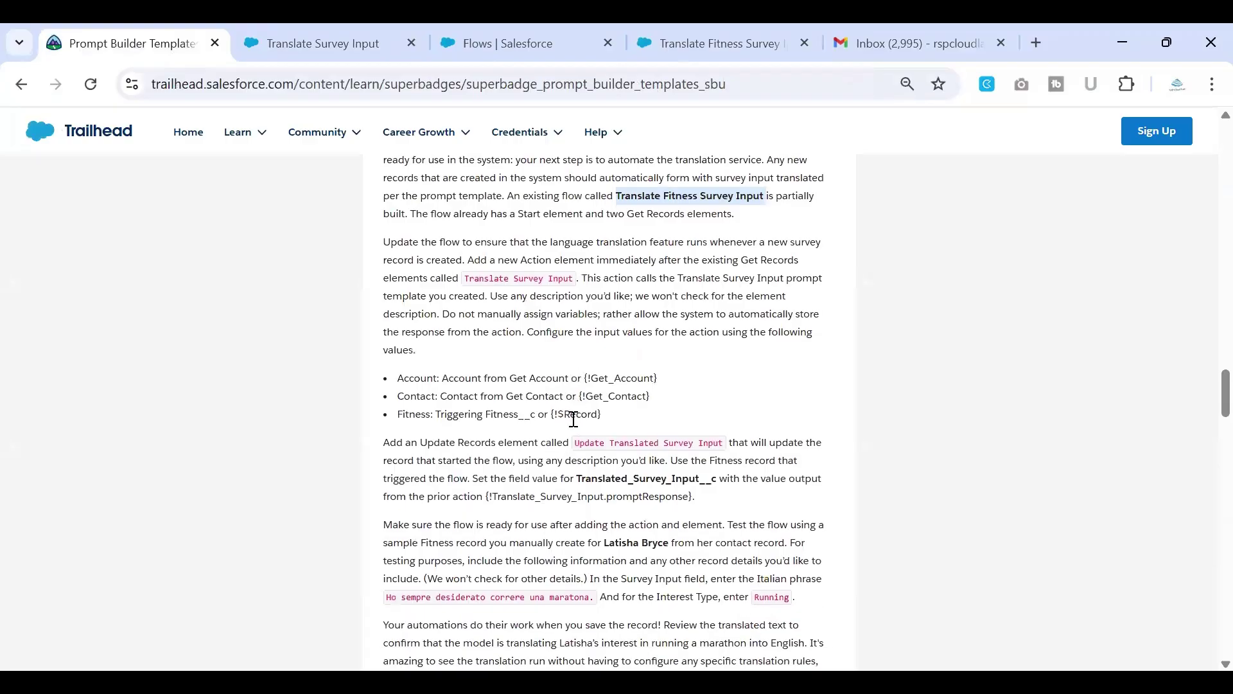
{"action": "scroll", "coordinate": [574, 419], "scroll_direction": "up", "scroll_amount": 1}
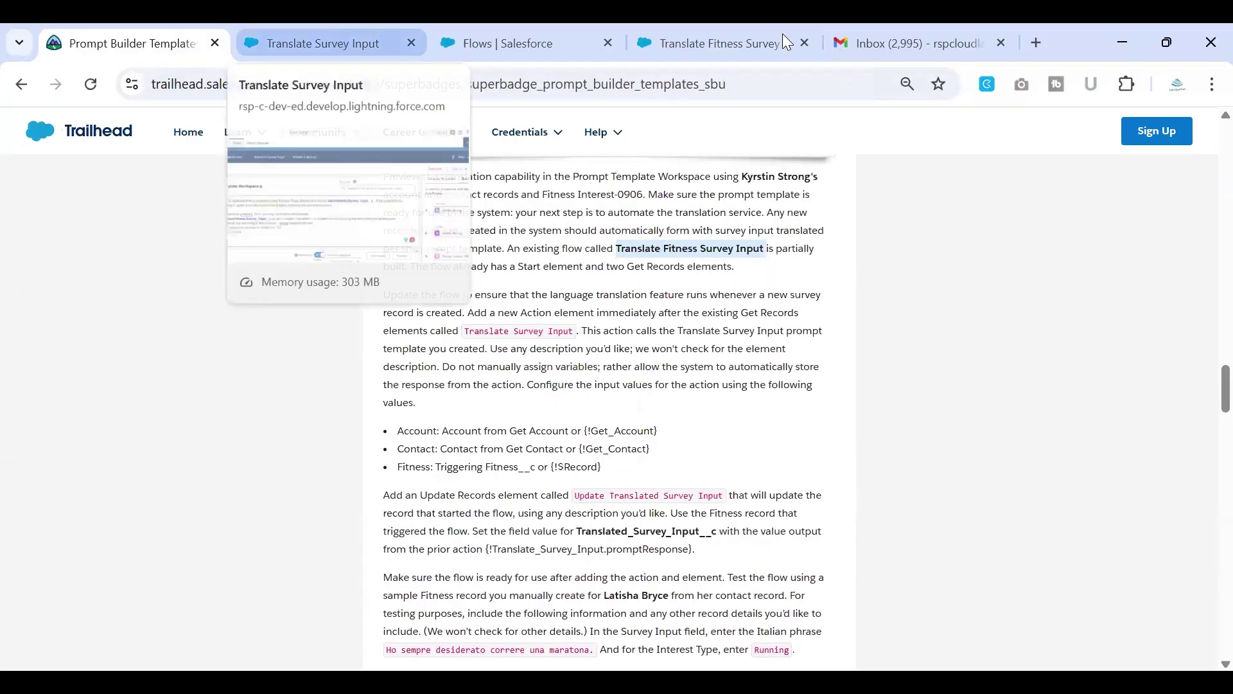
{"action": "left_click_drag", "start_coordinate": [747, 48], "coordinate": [353, 48]}
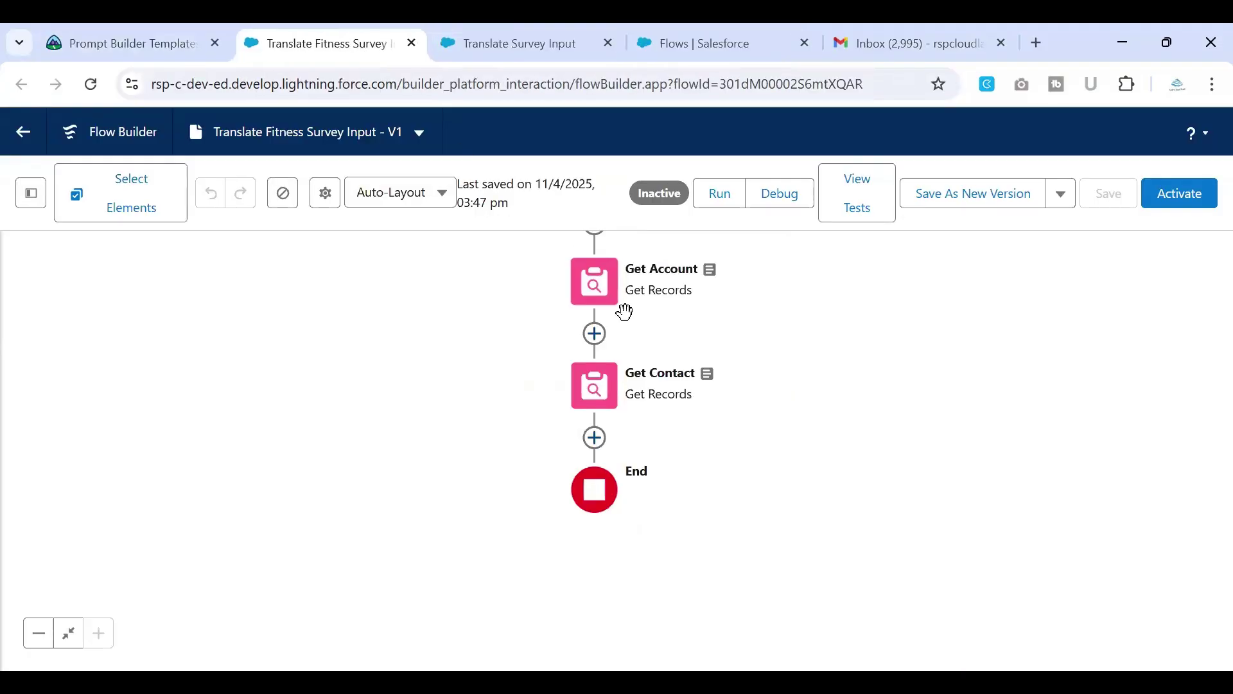
{"action": "left_click", "coordinate": [164, 45]}
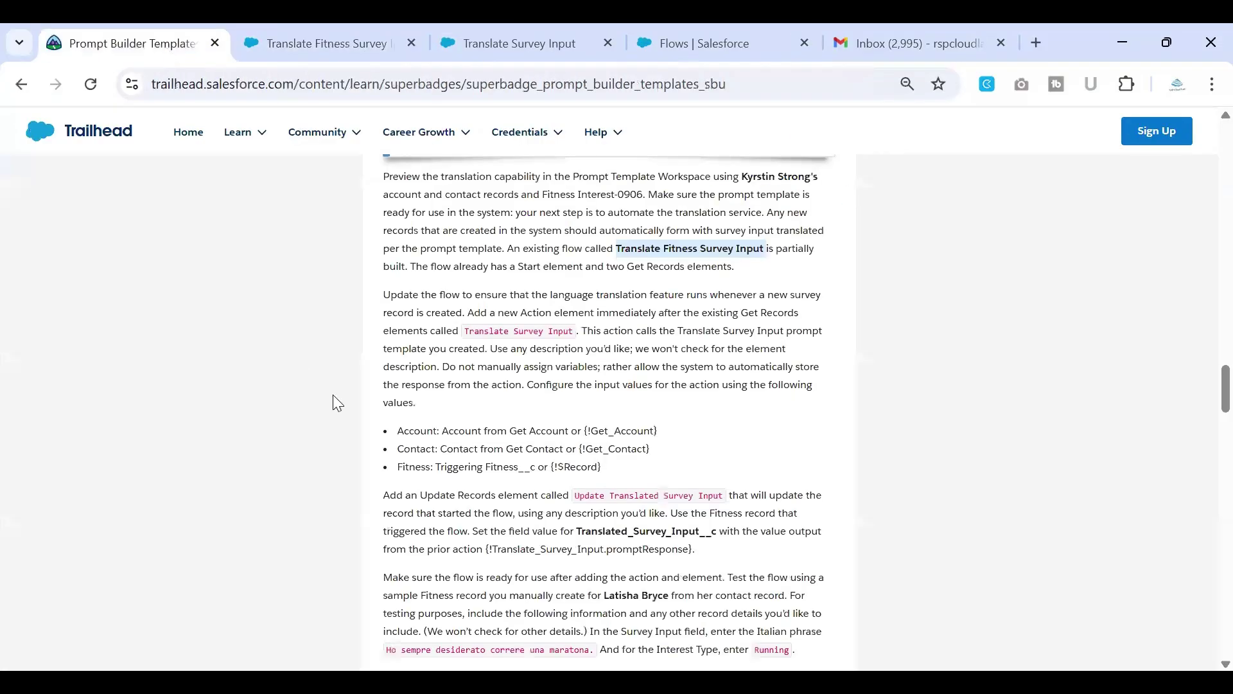
{"action": "scroll", "coordinate": [444, 442], "scroll_direction": "down", "scroll_amount": 1}
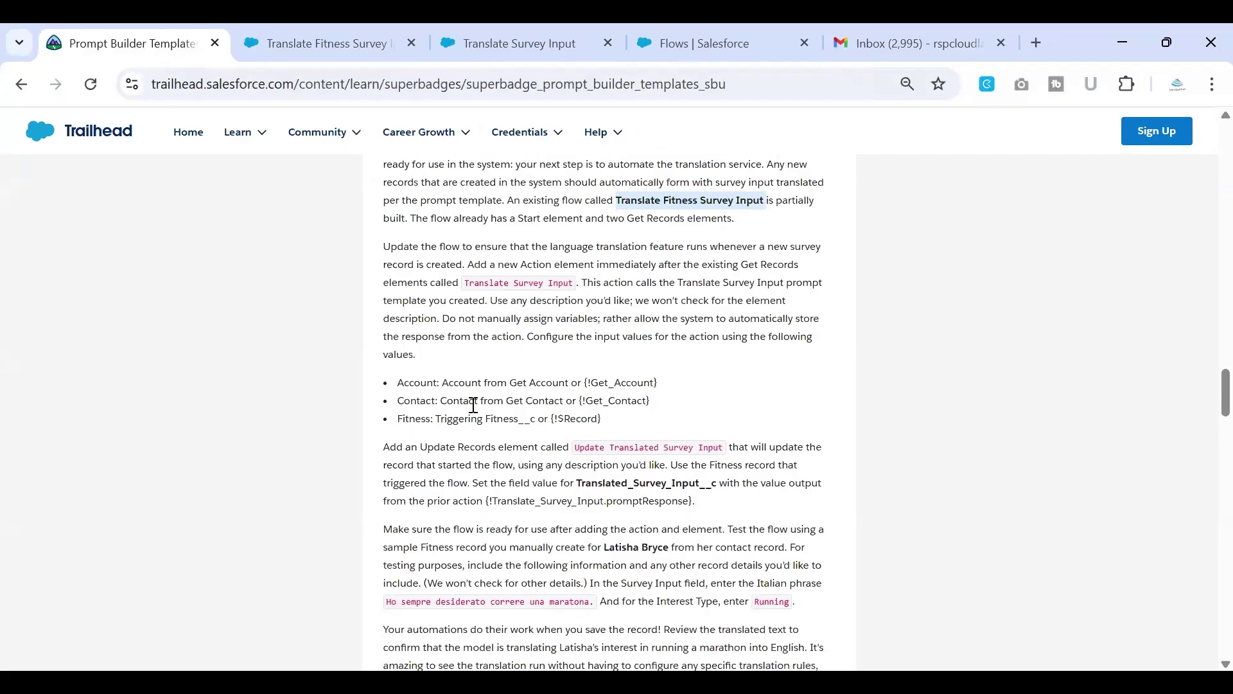
{"action": "scroll", "coordinate": [483, 419], "scroll_direction": "down", "scroll_amount": 1}
{"action": "scroll", "coordinate": [484, 419], "scroll_direction": "down", "scroll_amount": 1}
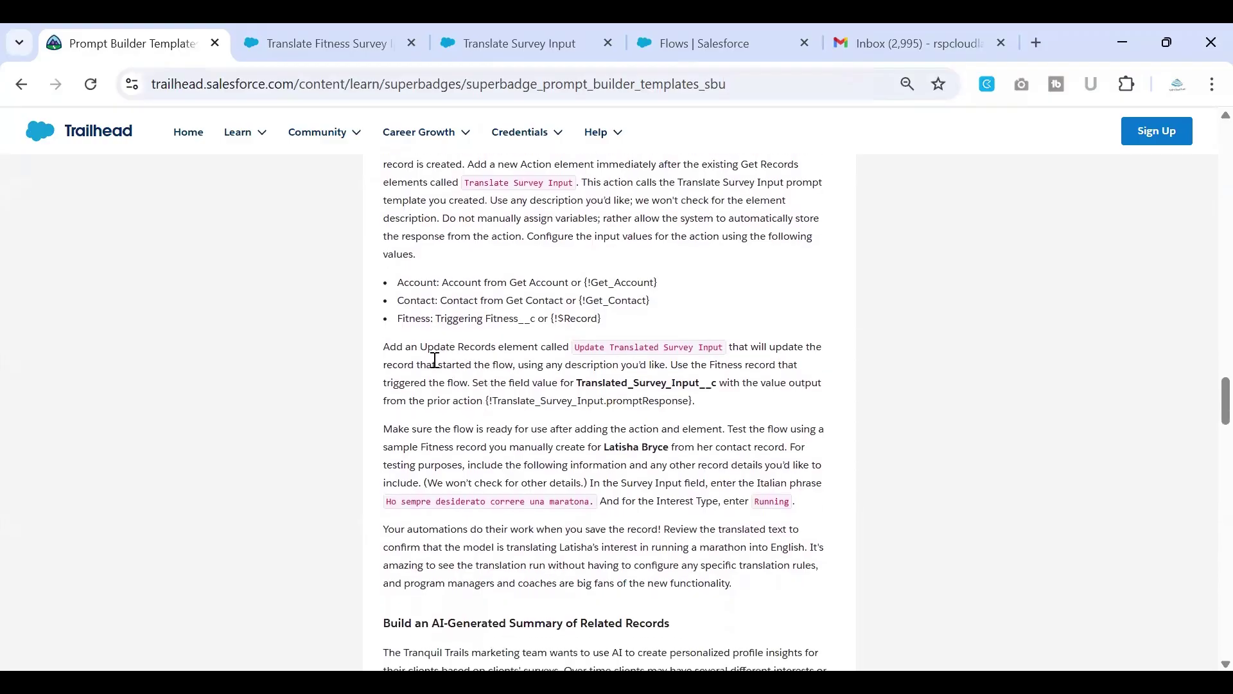
Step: Highlight the code text Translate Survey Input in the Trailhead flow-update instructions
{"action": "scroll", "coordinate": [570, 346], "scroll_direction": "up", "scroll_amount": 2}
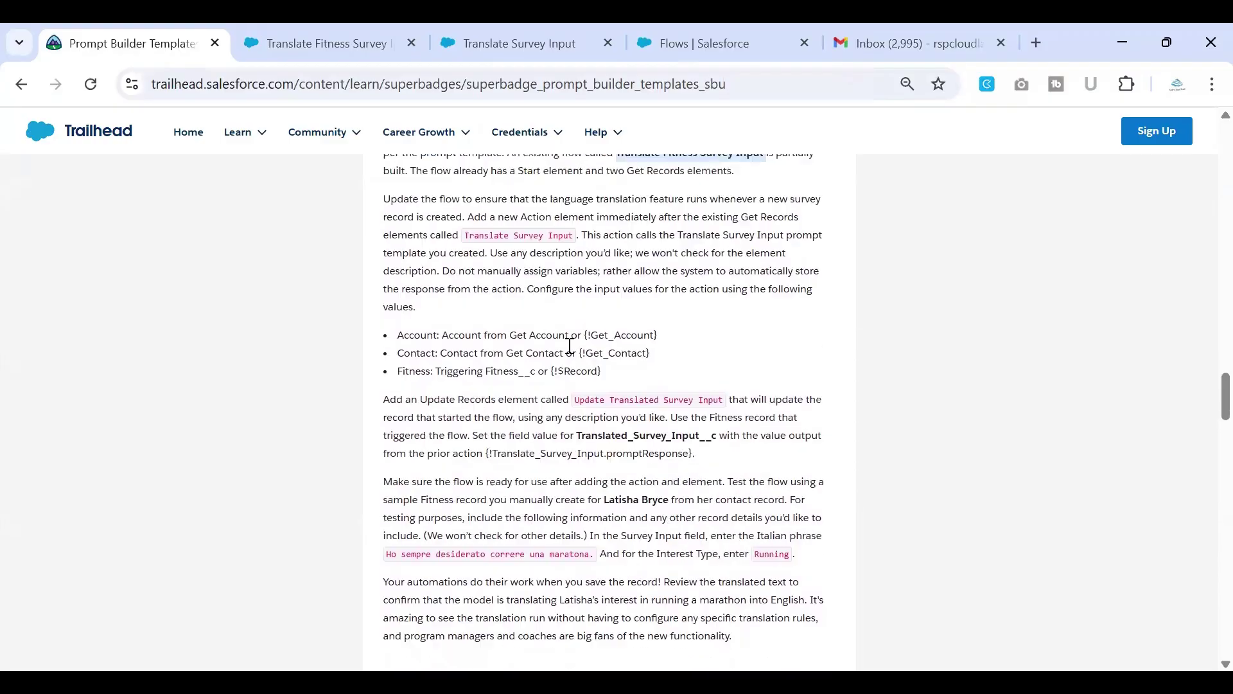
{"action": "left_click_drag", "start_coordinate": [465, 282], "coordinate": [578, 283]}
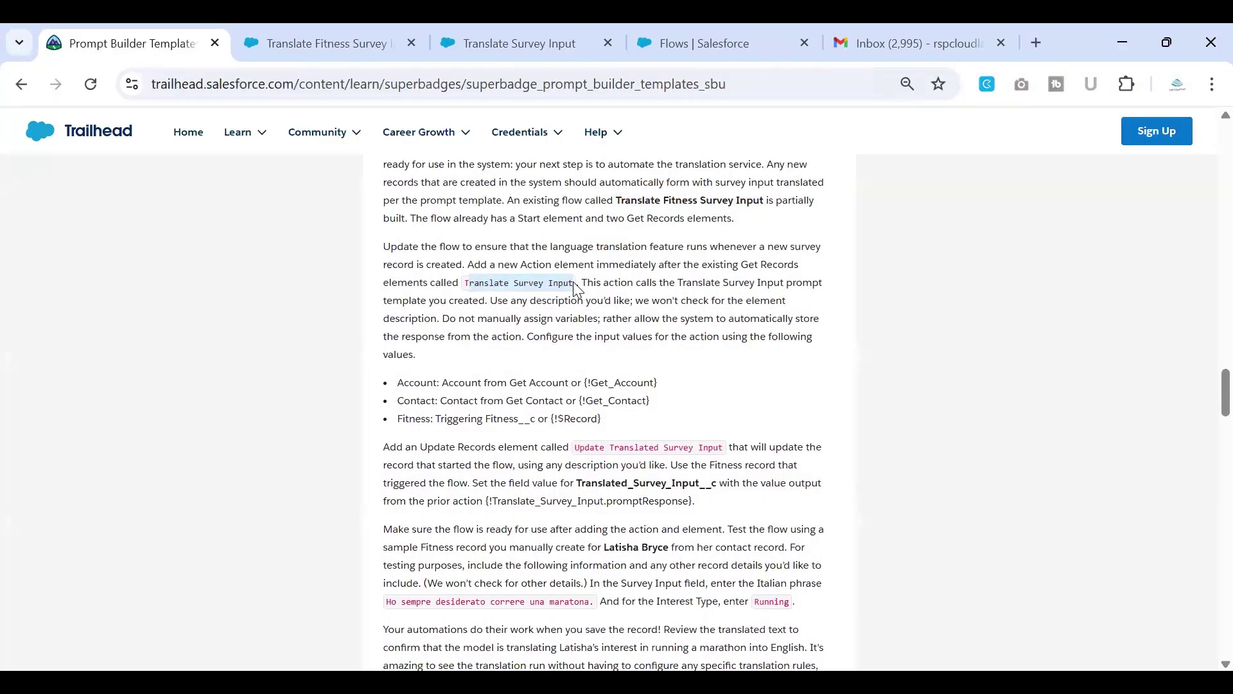
{"action": "scroll", "coordinate": [575, 288], "scroll_direction": "up", "scroll_amount": 1}
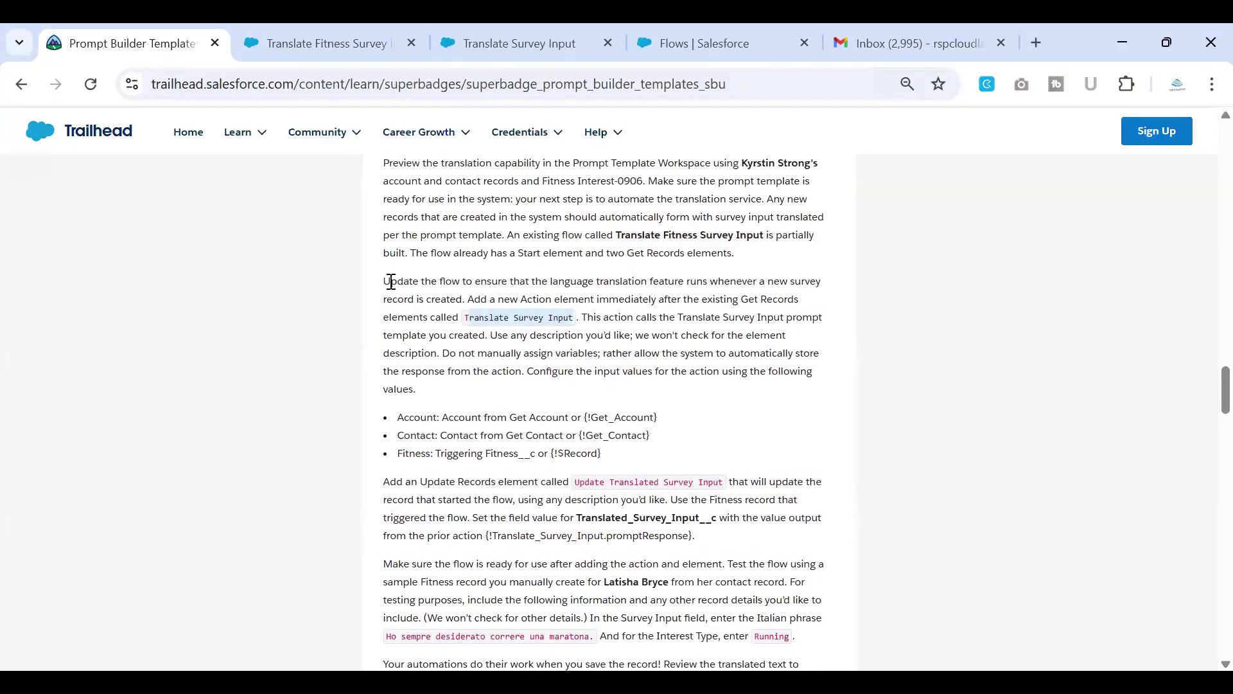
{"action": "left_click_drag", "start_coordinate": [392, 280], "coordinate": [788, 300]}
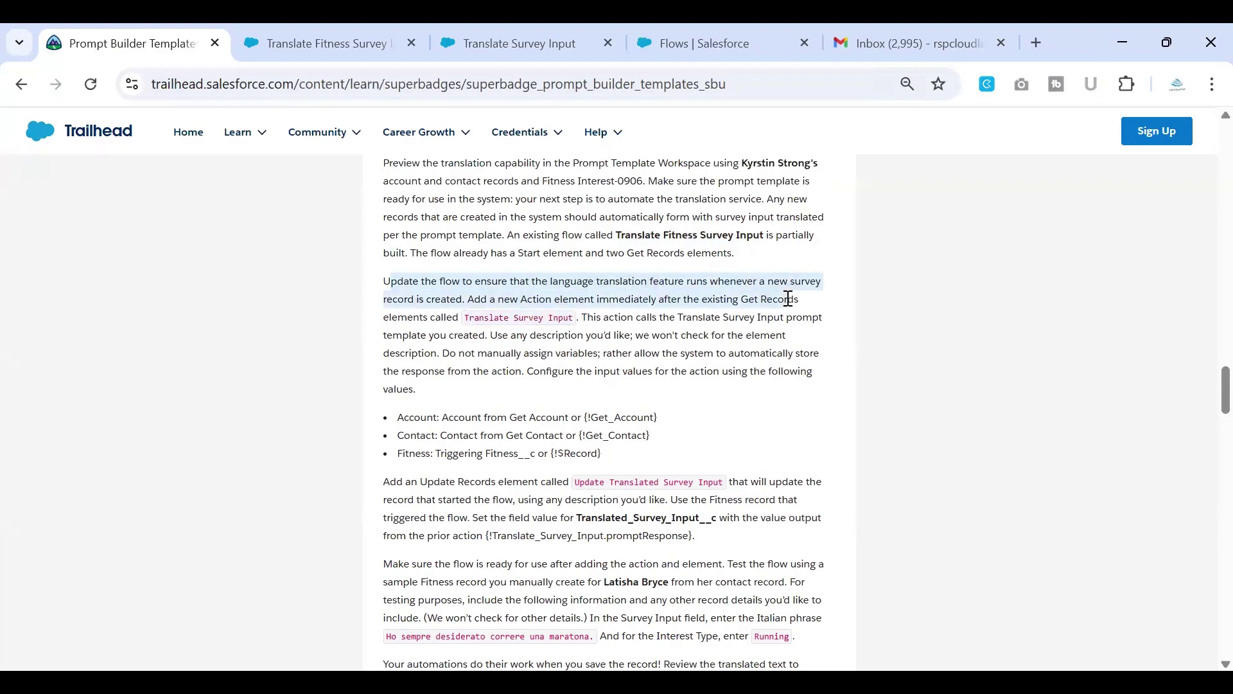
{"action": "left_click", "coordinate": [523, 338]}
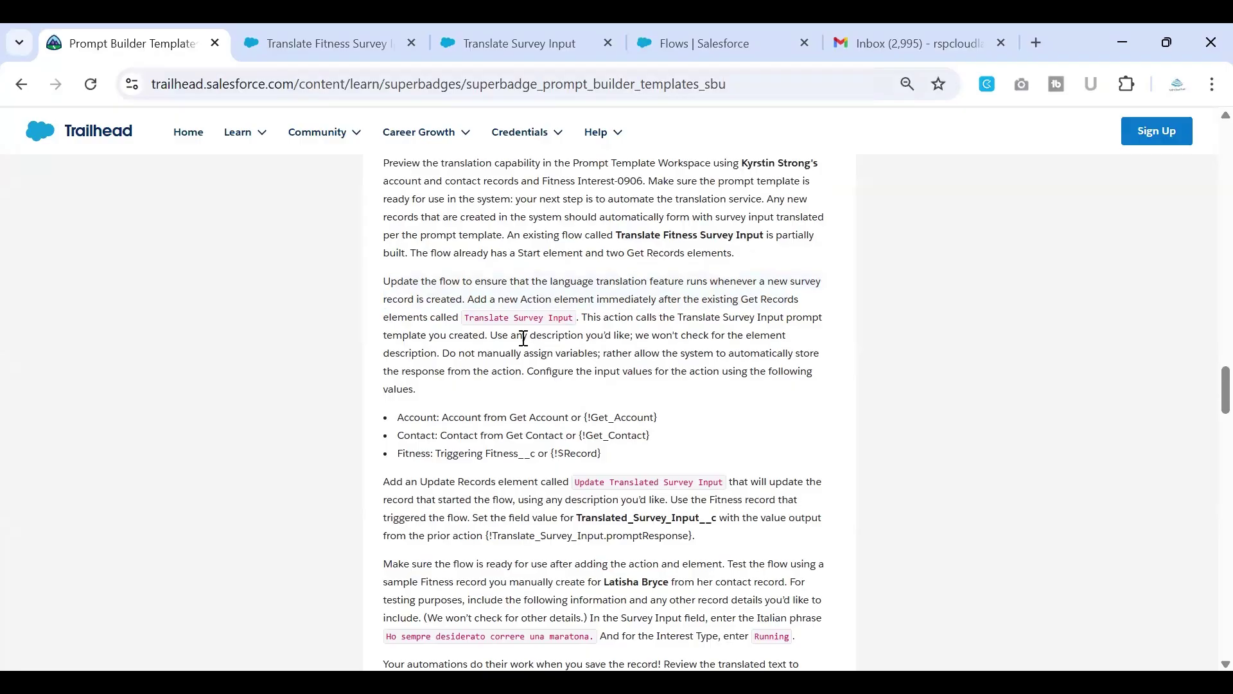
{"action": "left_click_drag", "start_coordinate": [469, 319], "coordinate": [582, 320]}
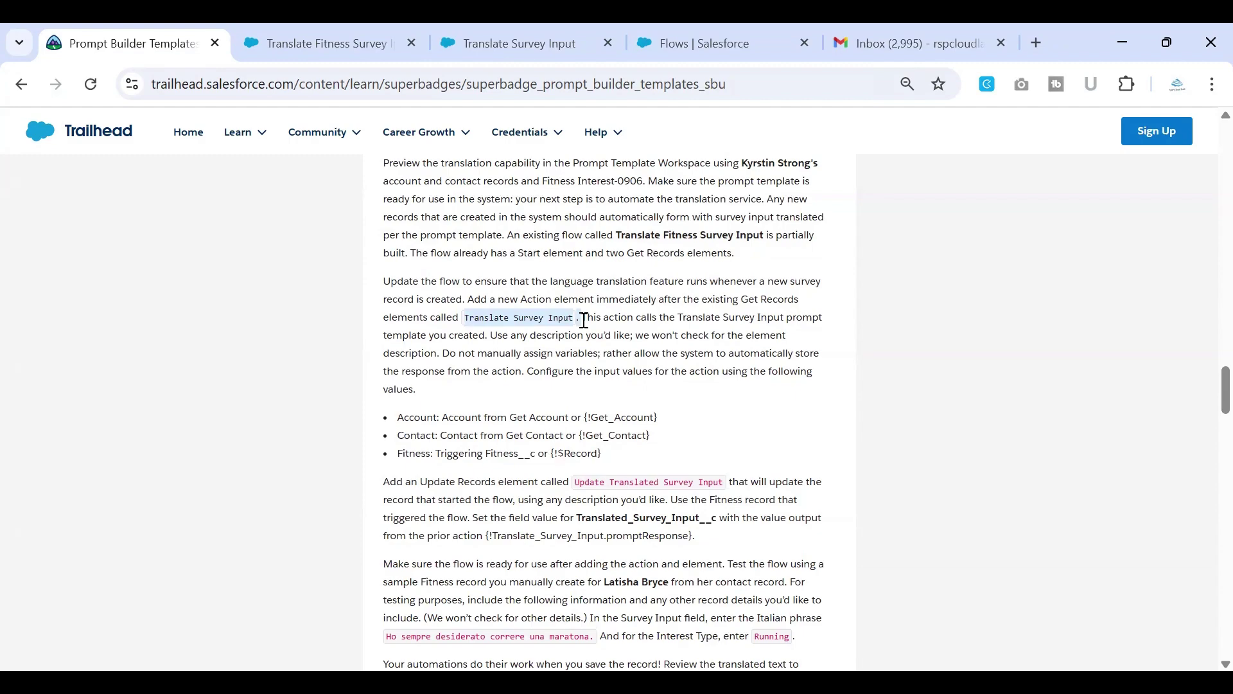
{"action": "left_click", "coordinate": [570, 331]}
{"action": "left_click_drag", "start_coordinate": [467, 318], "coordinate": [581, 321]}
{"action": "key", "text": "ctrl+c"}
Step: Insert an Action below Get Contact, choosing Translate Survey Input from the Prompt Template category
{"action": "left_click", "coordinate": [342, 57]}
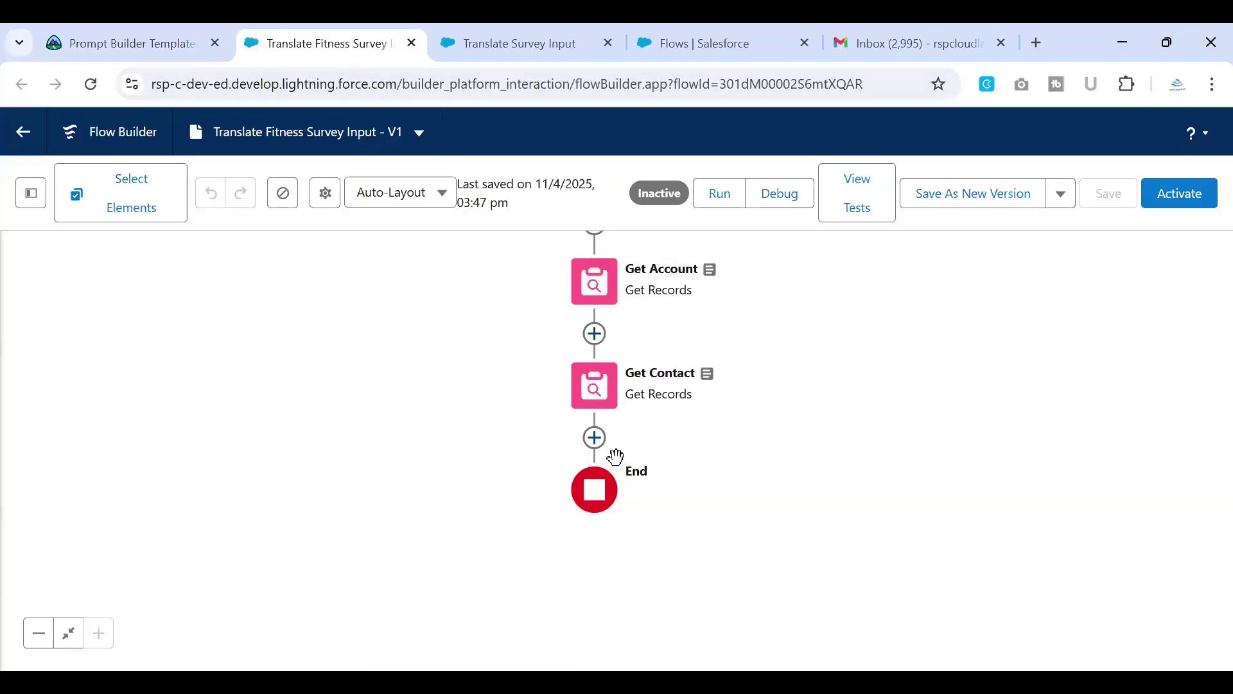
{"action": "left_click", "coordinate": [598, 440]}
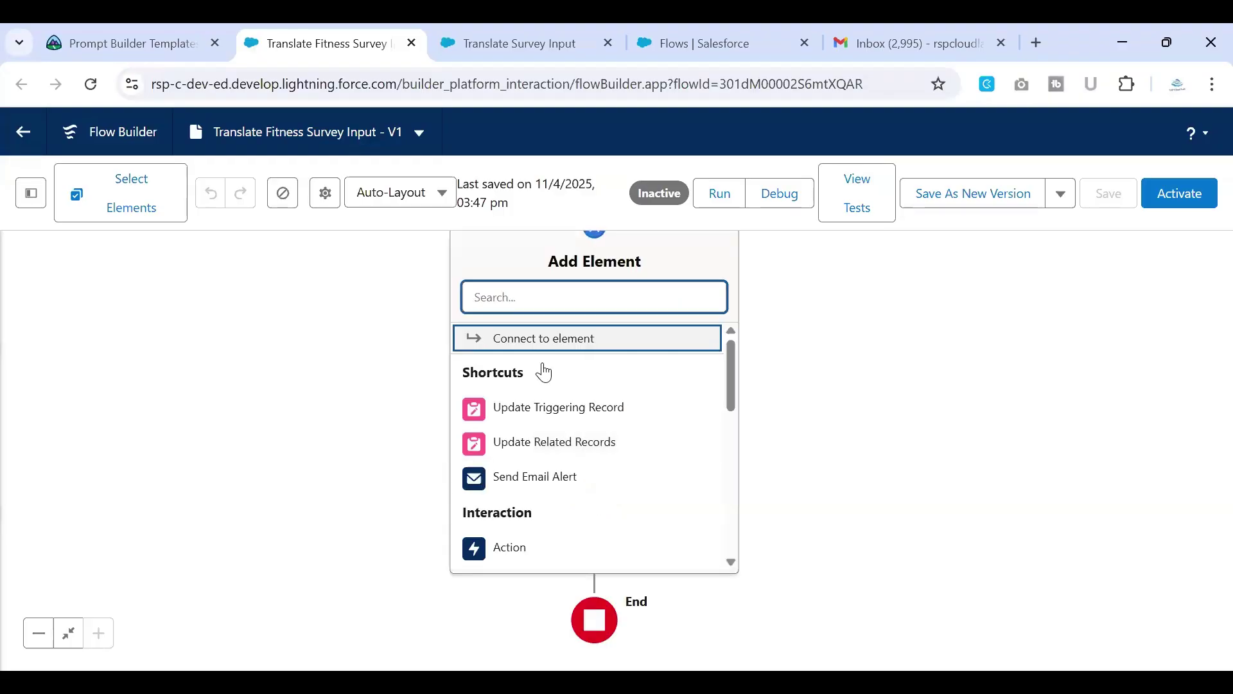
{"action": "left_click", "coordinate": [510, 548]}
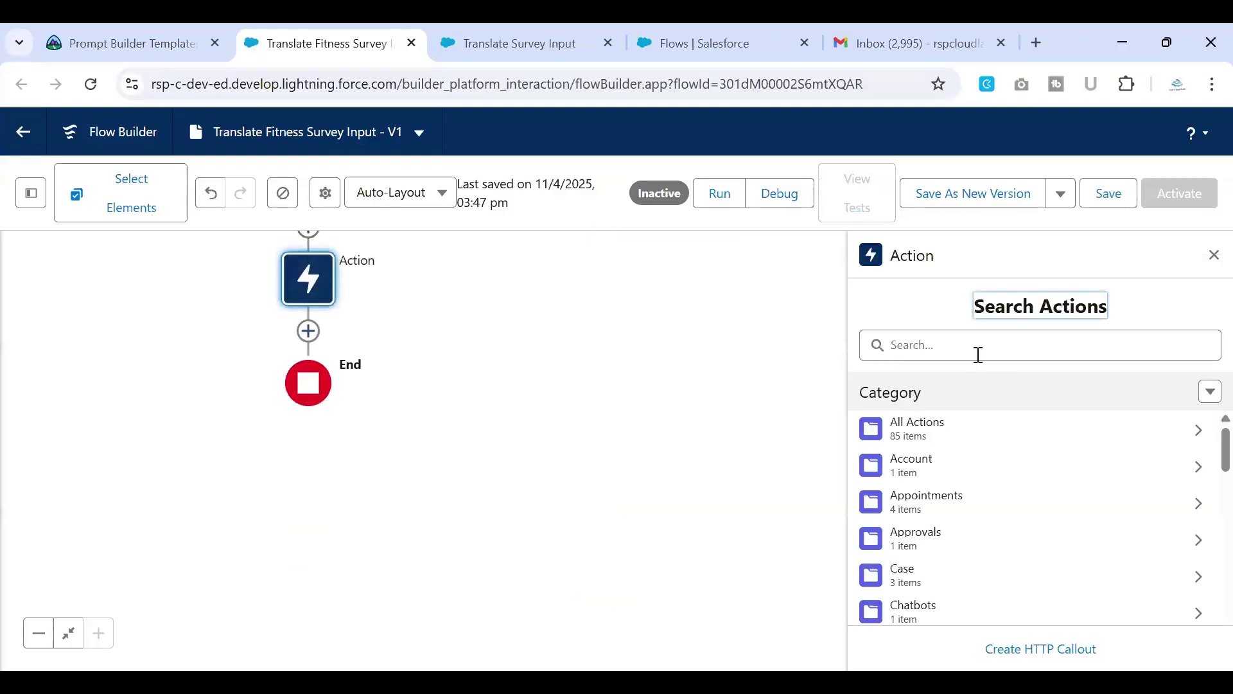
{"action": "scroll", "coordinate": [941, 483], "scroll_direction": "down", "scroll_amount": 7}
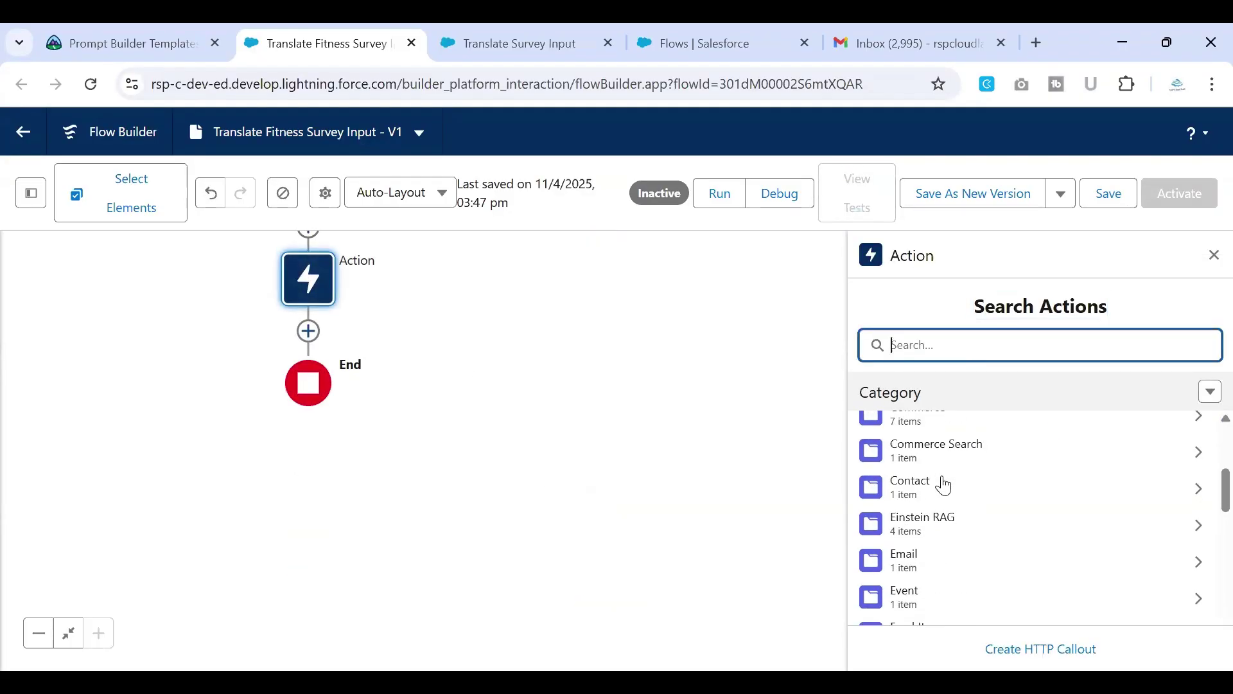
{"action": "scroll", "coordinate": [944, 485], "scroll_direction": "down", "scroll_amount": 4}
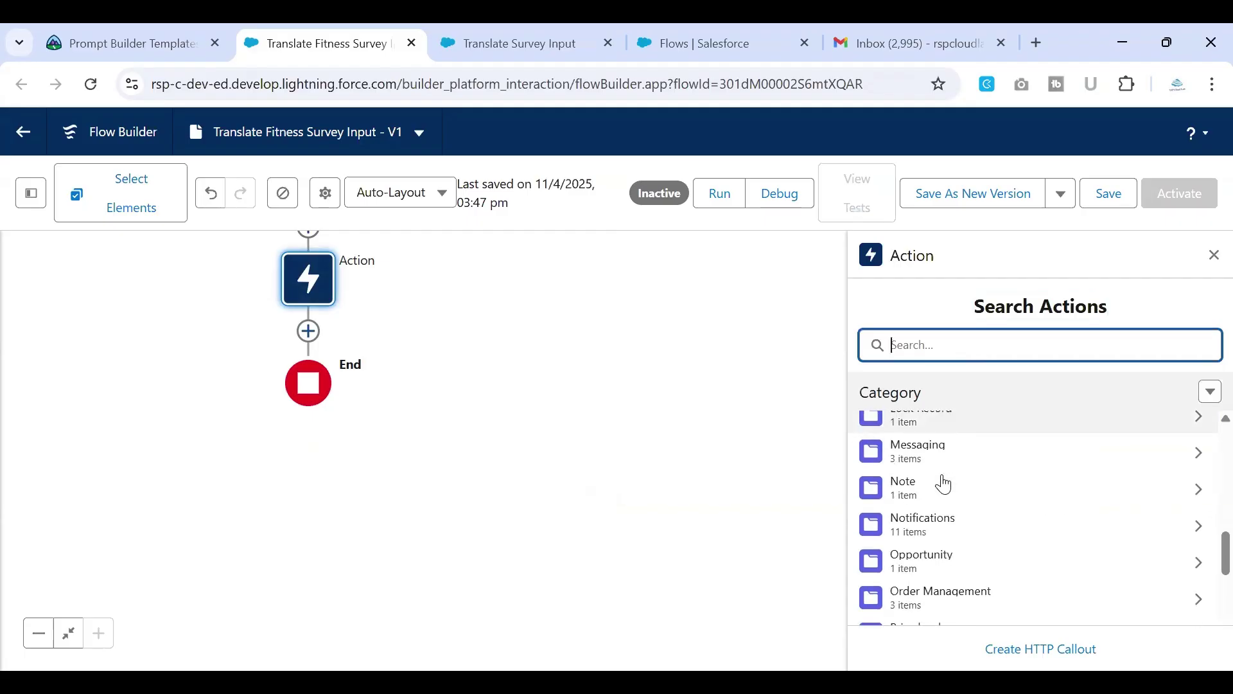
{"action": "scroll", "coordinate": [943, 485], "scroll_direction": "down", "scroll_amount": 2}
{"action": "left_click", "coordinate": [931, 512]}
{"action": "left_click", "coordinate": [963, 340]}
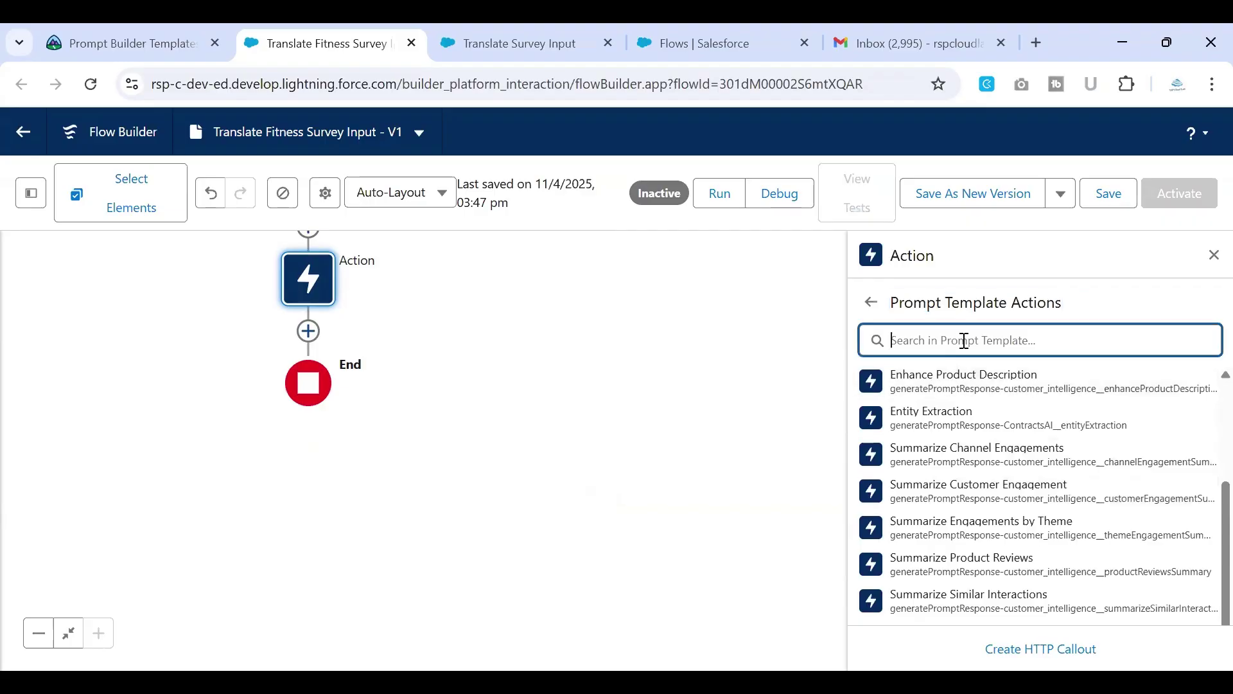
{"action": "key", "text": "ctrl+v"}
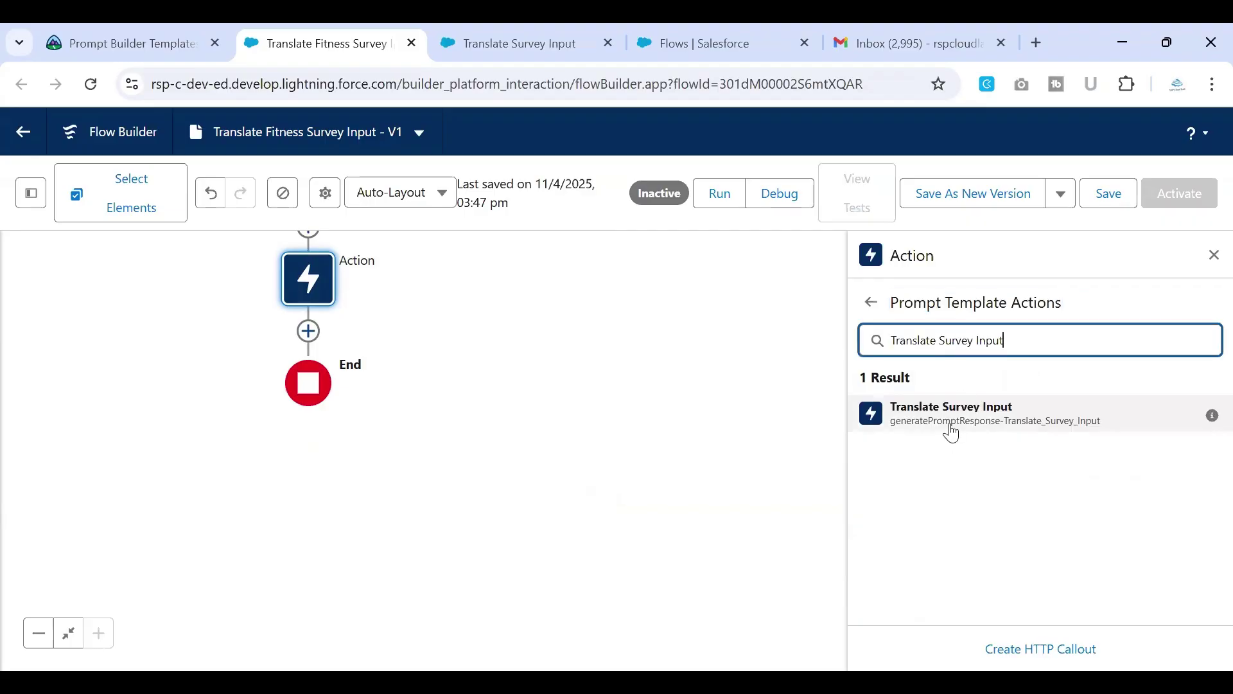
{"action": "left_click", "coordinate": [951, 430]}
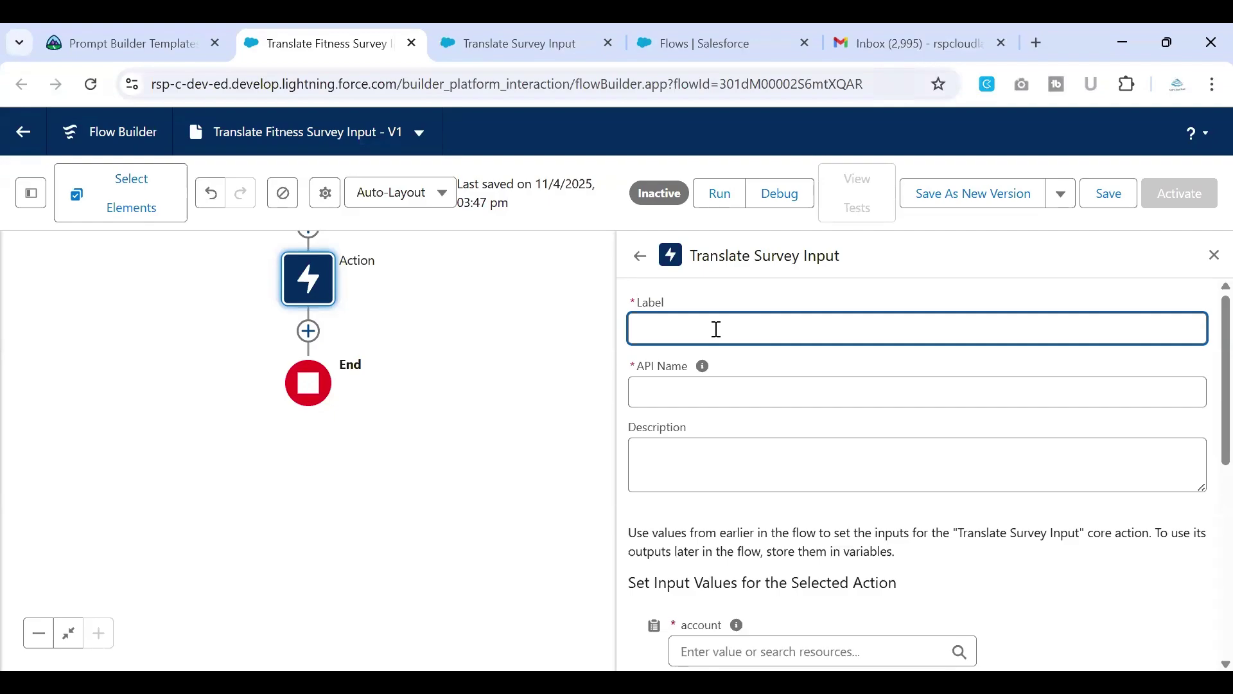
Step: Label the action Translate Survey Input so the API name fills as Translate_Survey_Input
{"action": "key", "text": "ctrl+v"}
{"action": "left_click", "coordinate": [669, 395]}
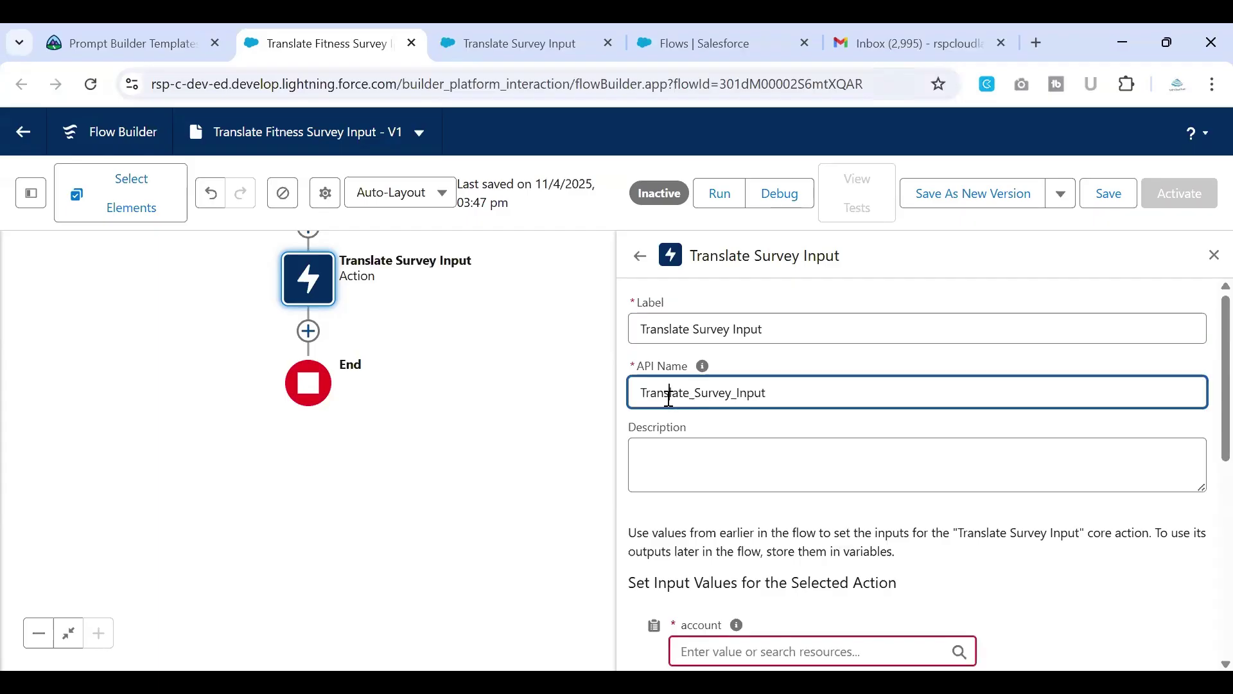
{"action": "scroll", "coordinate": [668, 395], "scroll_direction": "down", "scroll_amount": 3}
Step: Compare the account input's resources with the prompt template, then show Get Account and Get Contact
{"action": "left_click", "coordinate": [763, 439]}
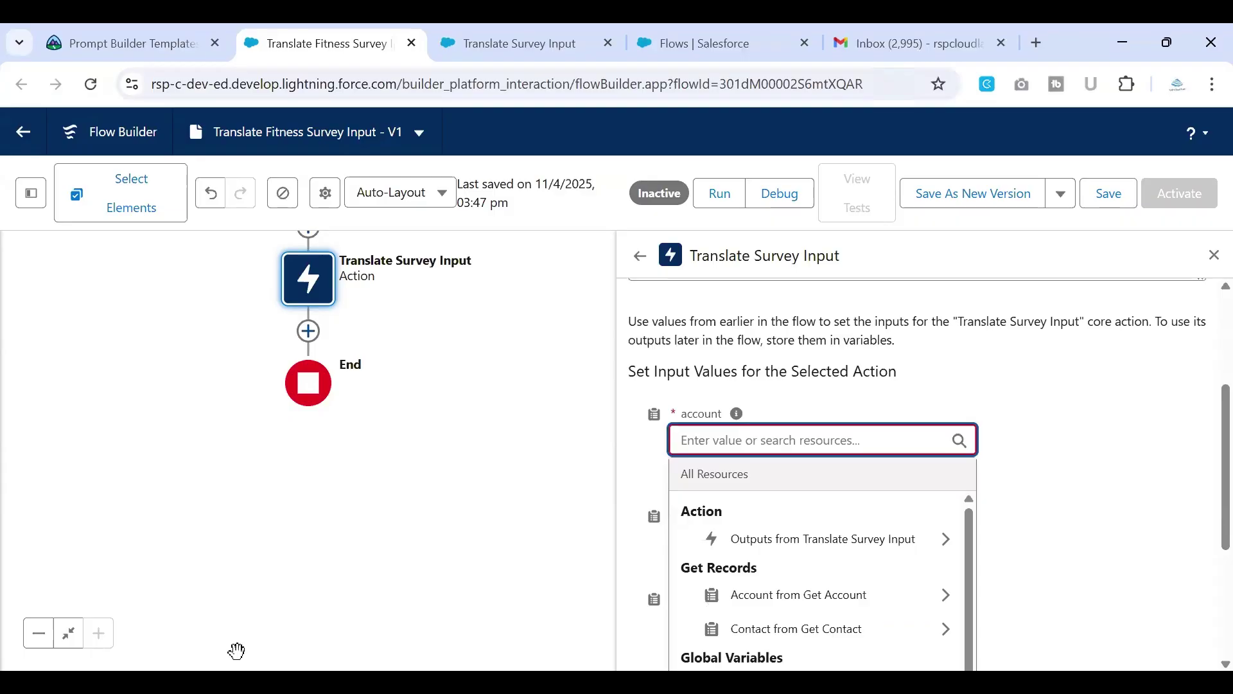
{"action": "left_click", "coordinate": [236, 651]}
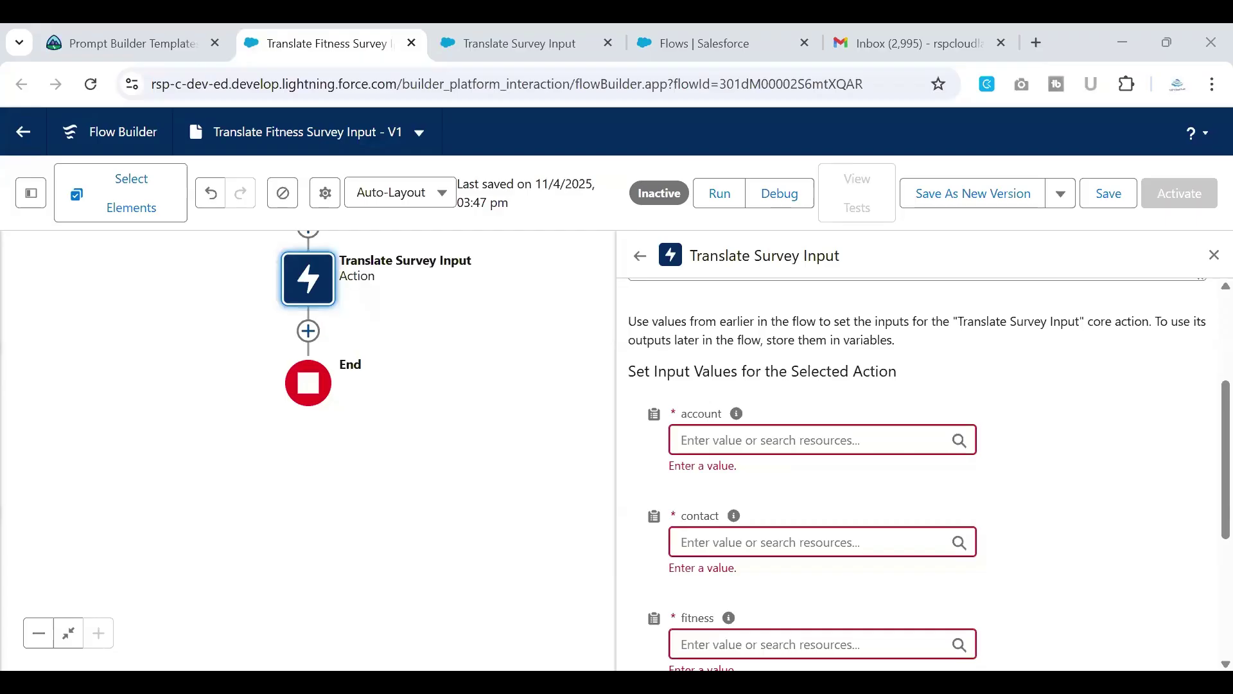
{"action": "left_click", "coordinate": [767, 439]}
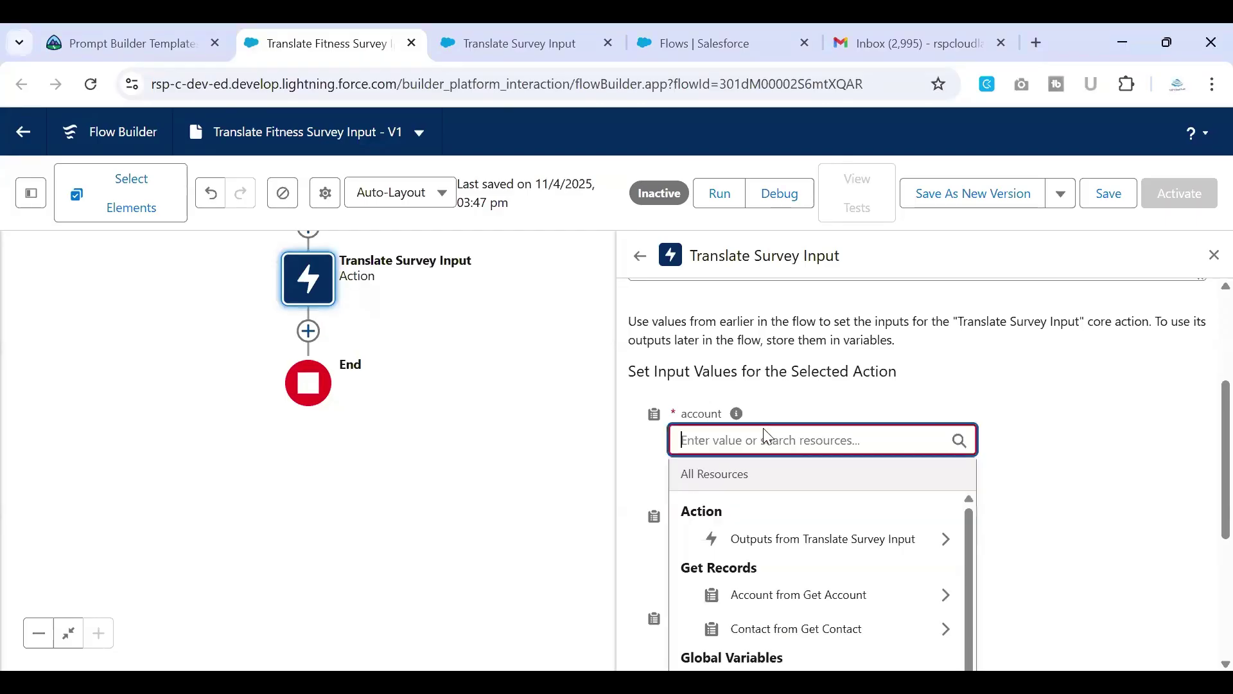
{"action": "scroll", "coordinate": [768, 436], "scroll_direction": "down", "scroll_amount": 2}
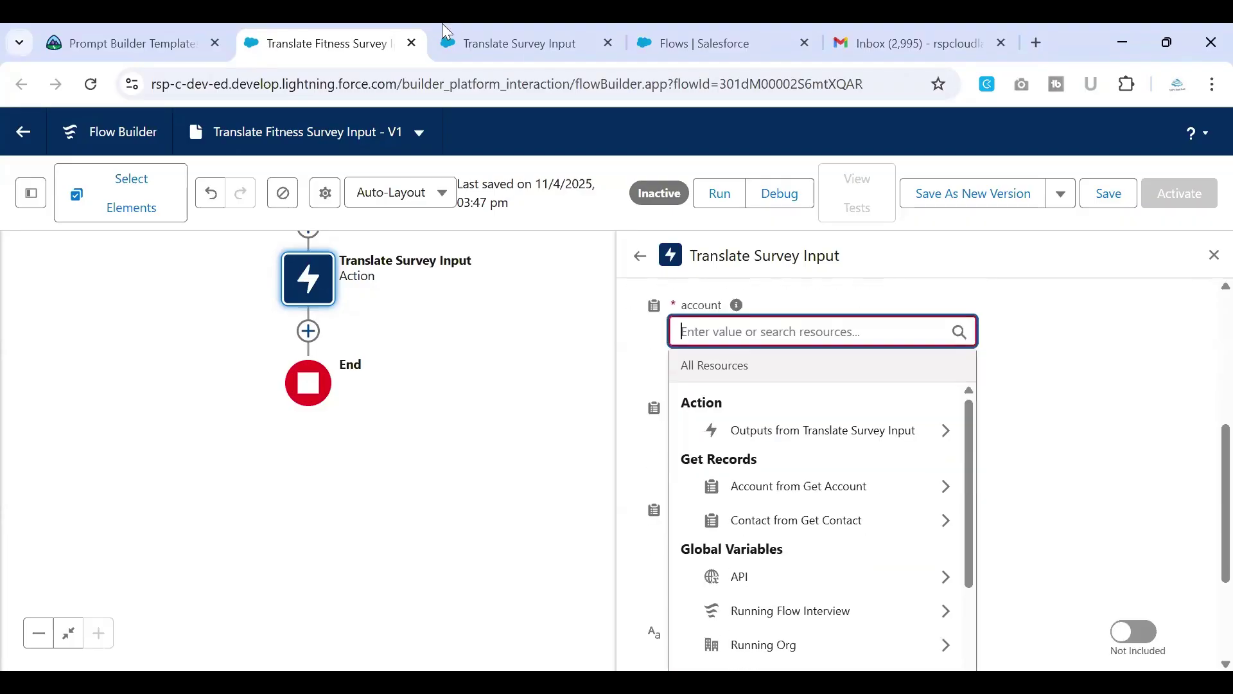
{"action": "left_click", "coordinate": [479, 51]}
{"action": "left_click", "coordinate": [630, 355]}
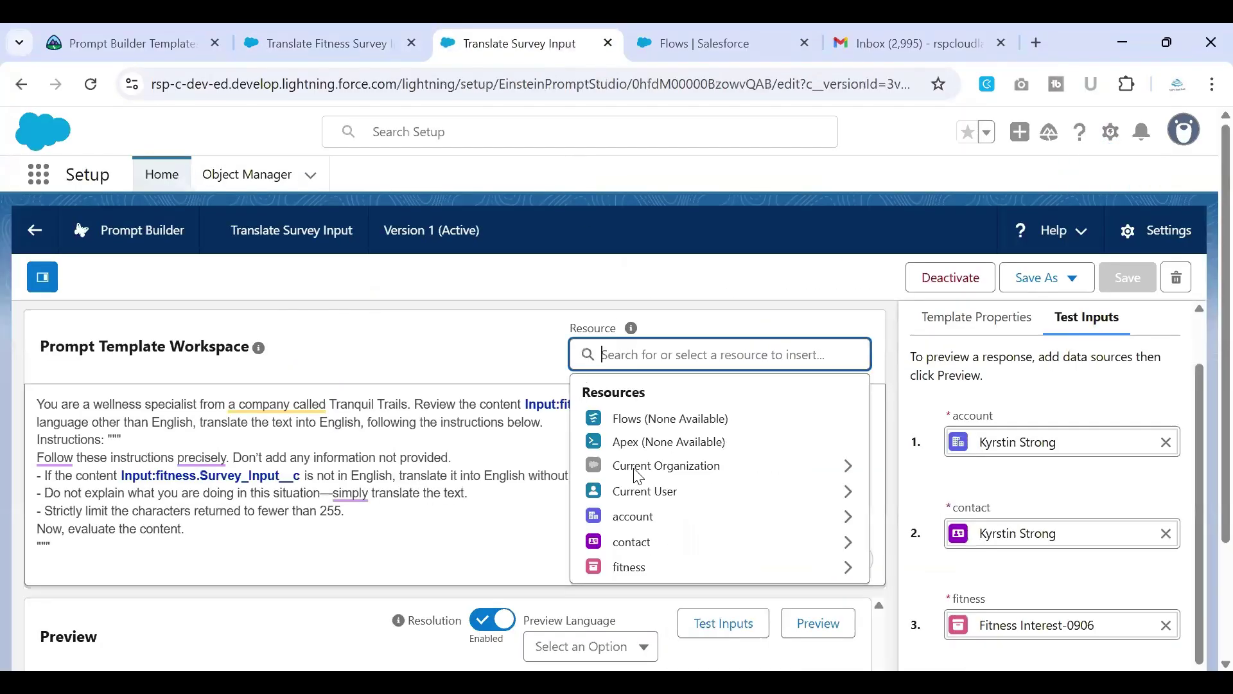
{"action": "left_click", "coordinate": [315, 39]}
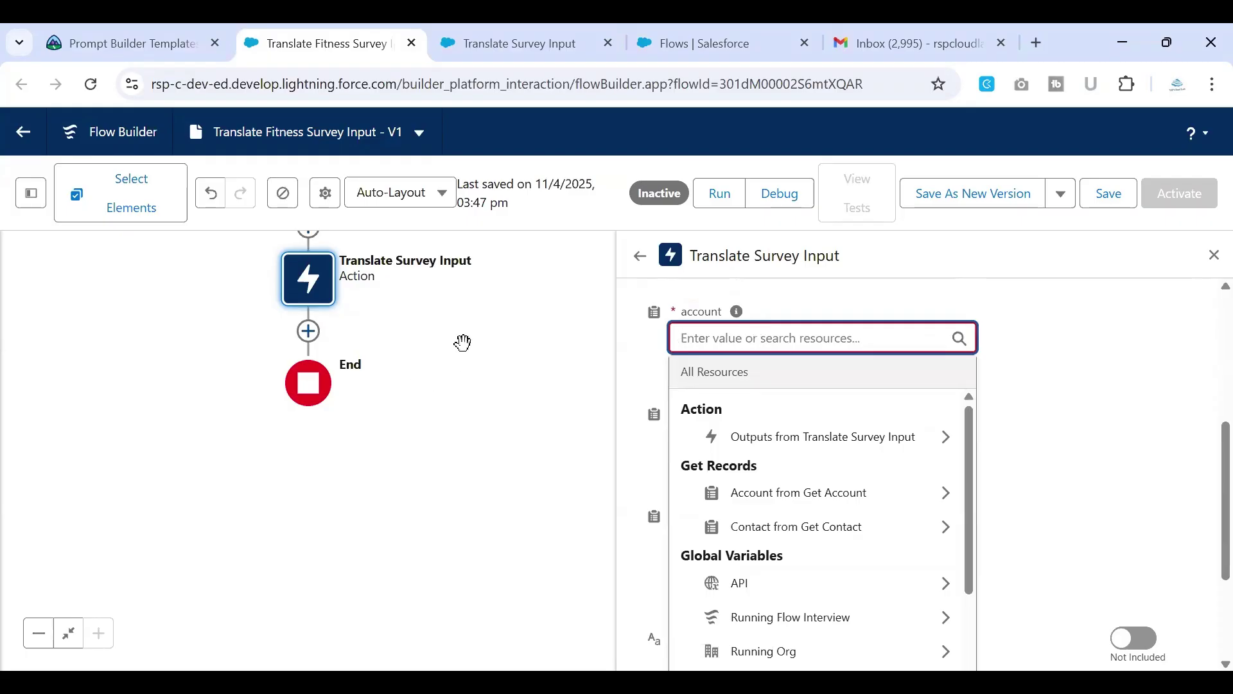
{"action": "left_click_drag", "start_coordinate": [447, 368], "coordinate": [438, 550]}
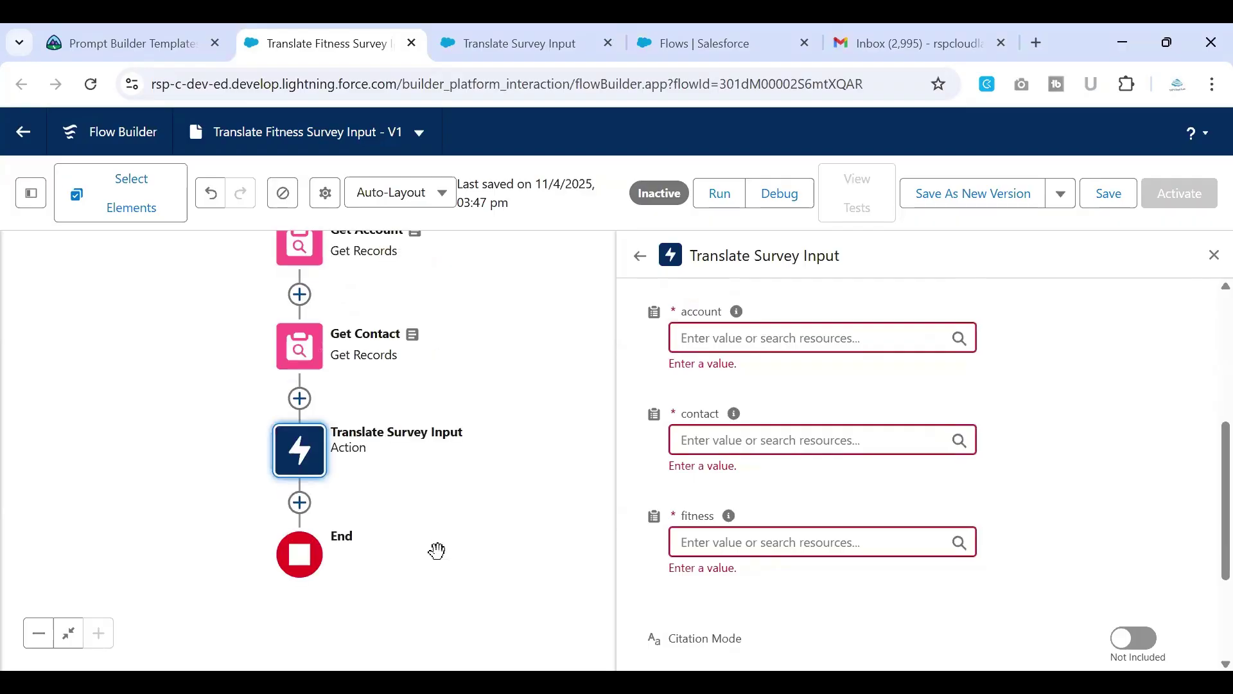
Step: Map account to Account from Get Account and contact to Contact from Get Contact
{"action": "left_click", "coordinate": [713, 348]}
{"action": "type", "text": "get"}
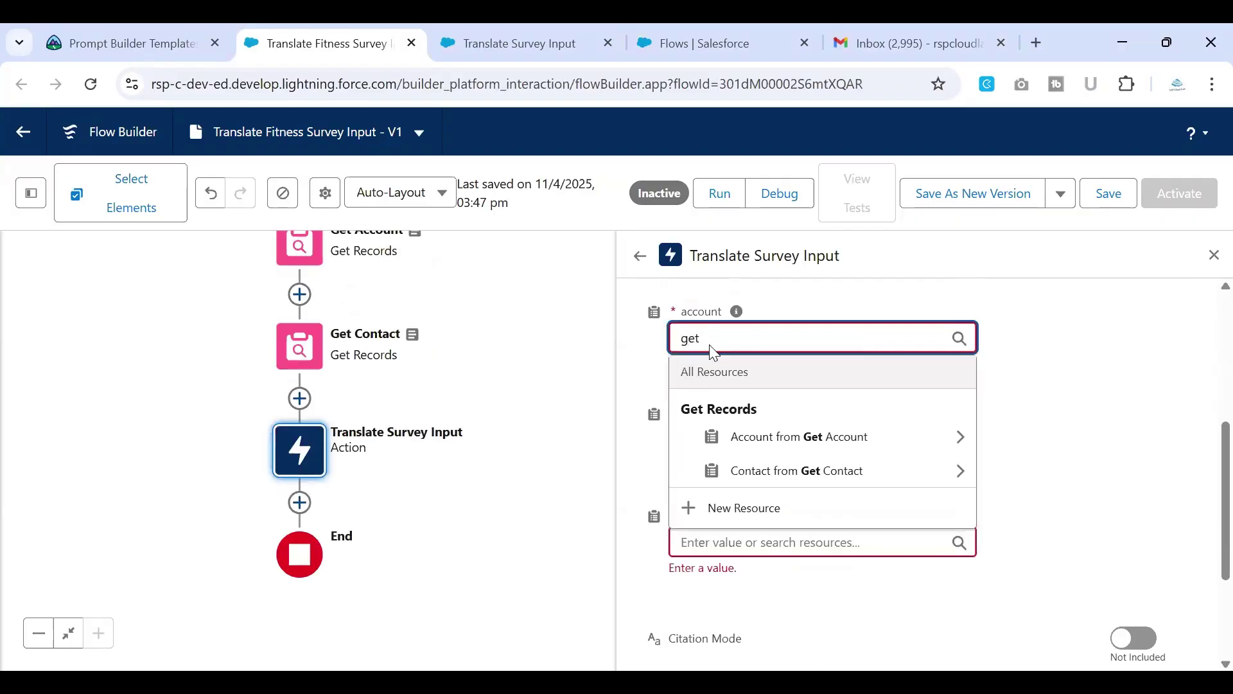
{"action": "left_click", "coordinate": [804, 439]}
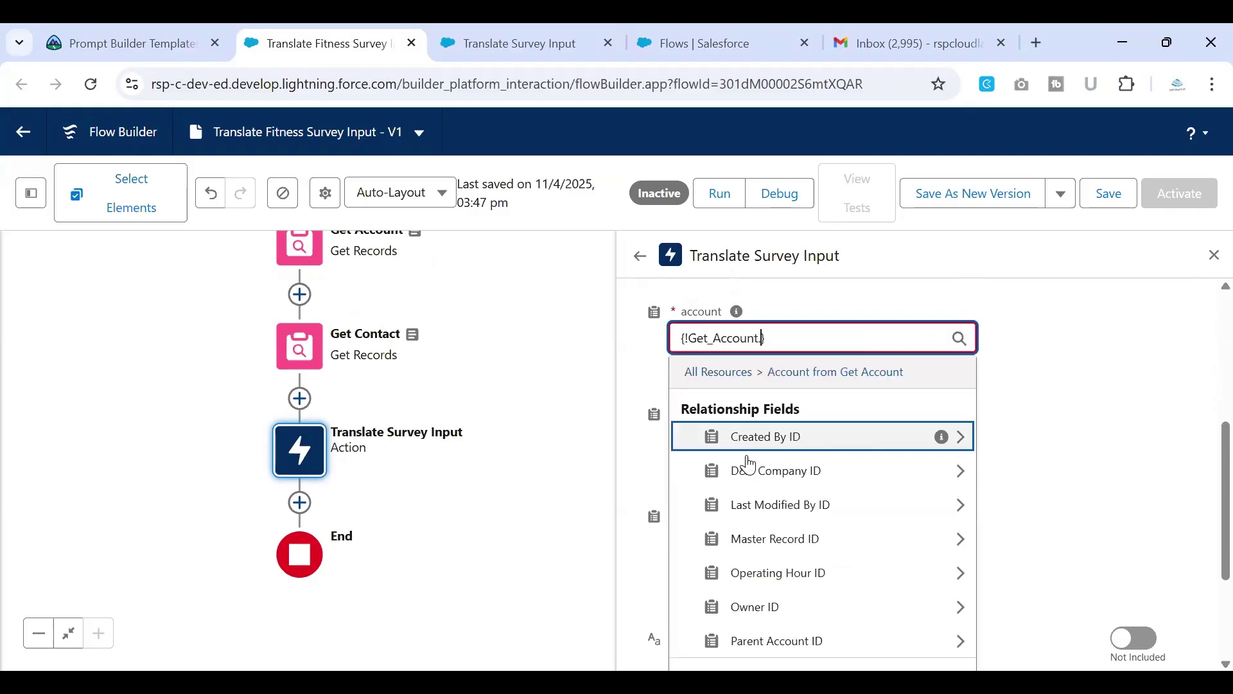
{"action": "left_click", "coordinate": [648, 469]}
{"action": "left_click", "coordinate": [734, 427]}
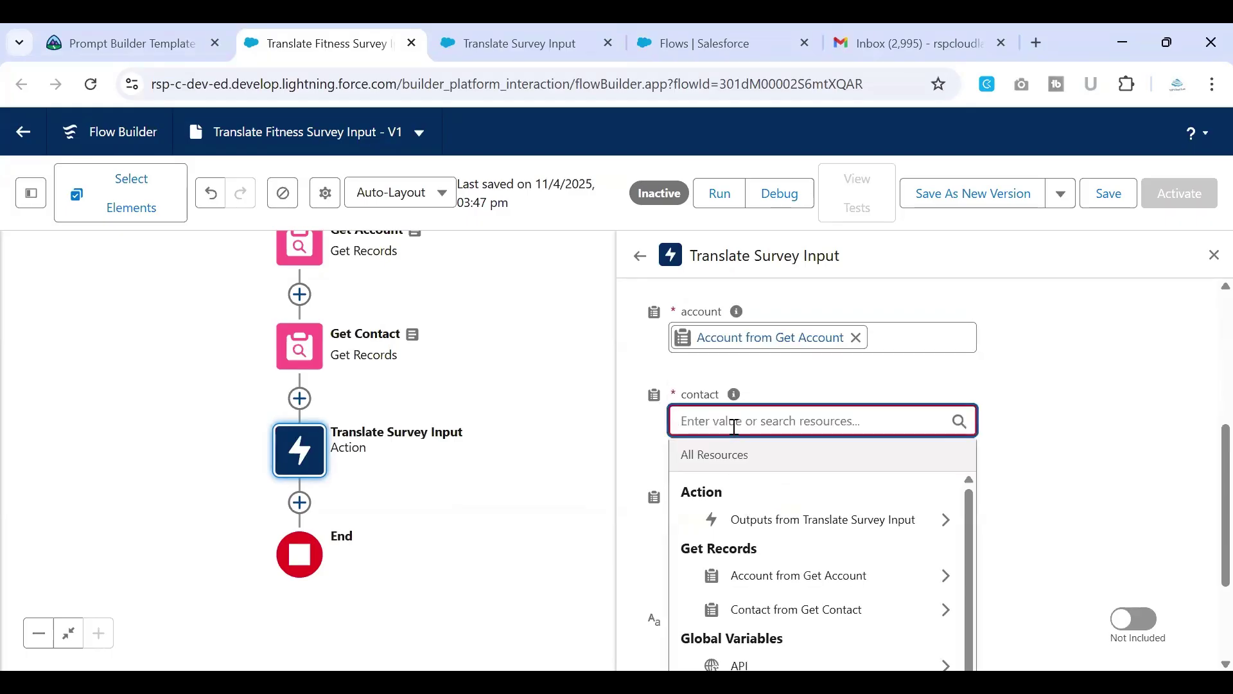
{"action": "type", "text": "get"}
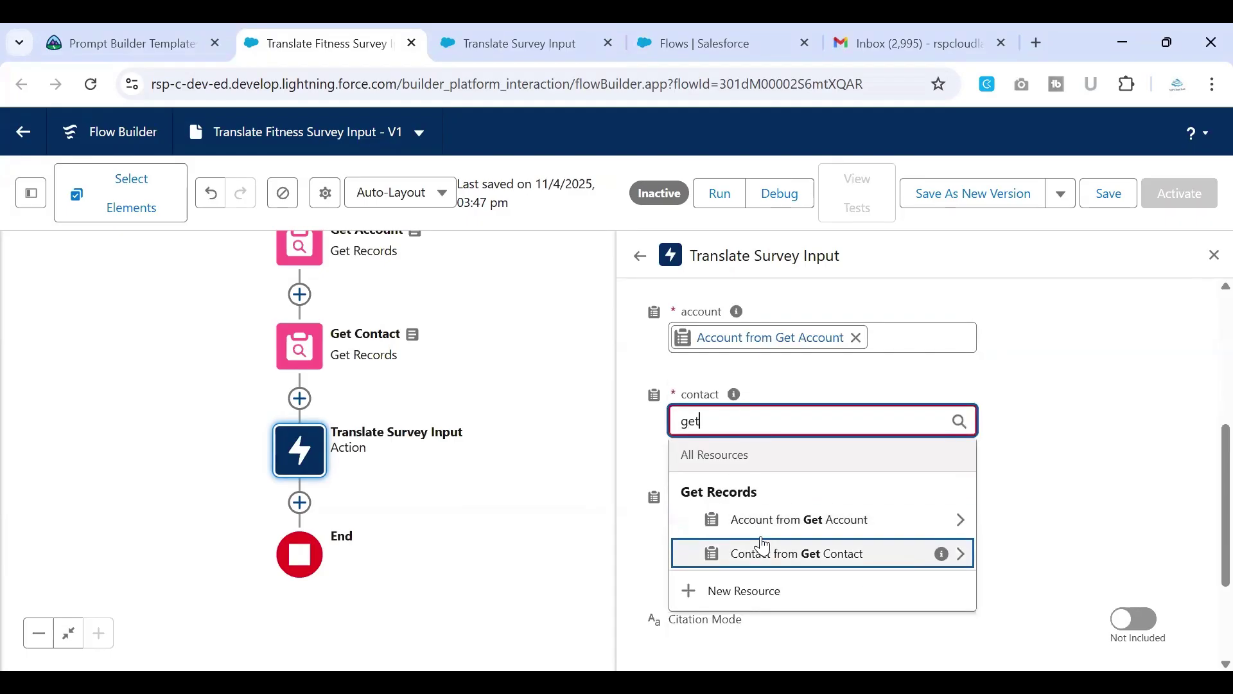
{"action": "left_click", "coordinate": [763, 546]}
{"action": "left_click", "coordinate": [640, 460]}
Step: Map fitness to Triggering Fitness__c from $Record and save the flow
{"action": "scroll", "coordinate": [641, 460], "scroll_direction": "down", "scroll_amount": 2}
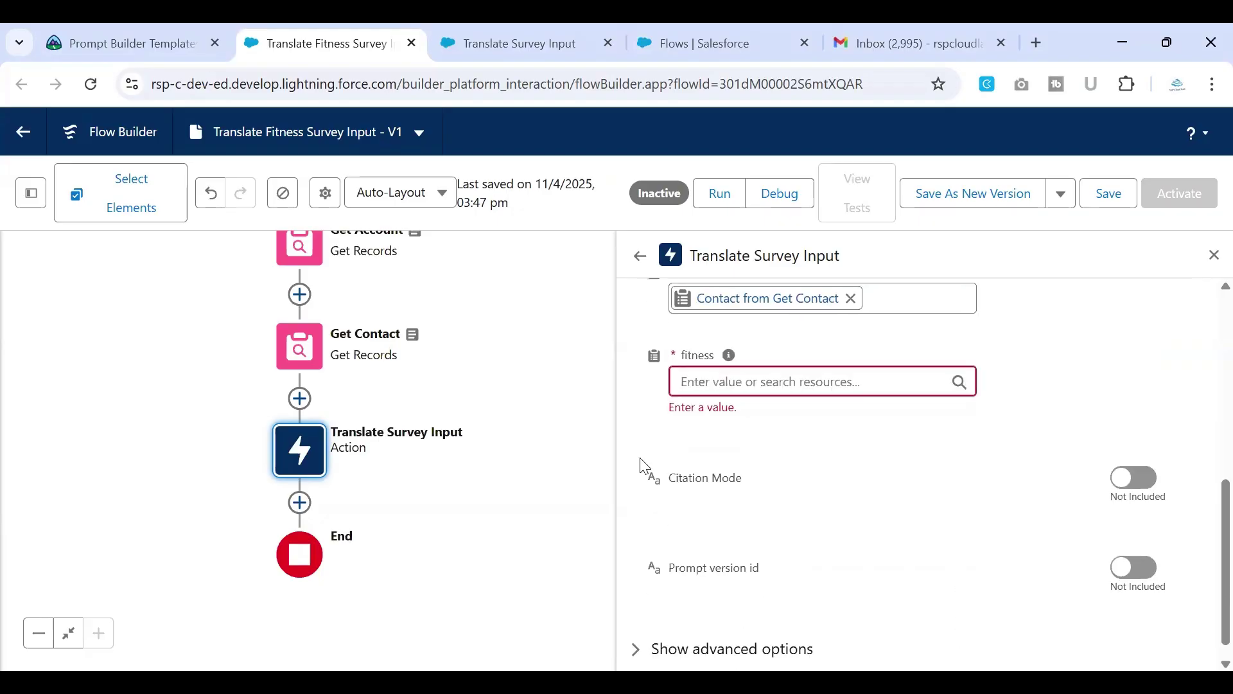
{"action": "scroll", "coordinate": [645, 467], "scroll_direction": "down", "scroll_amount": 1}
{"action": "scroll", "coordinate": [526, 316], "scroll_direction": "up", "scroll_amount": 3}
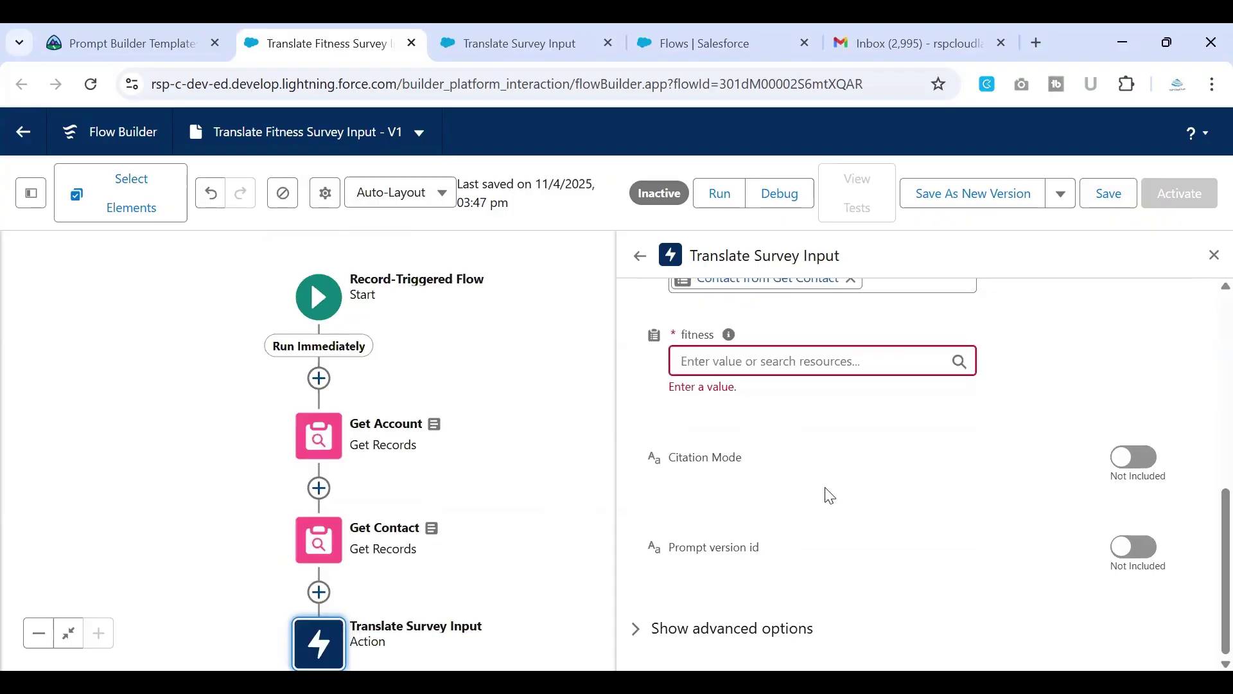
{"action": "left_click", "coordinate": [798, 362]}
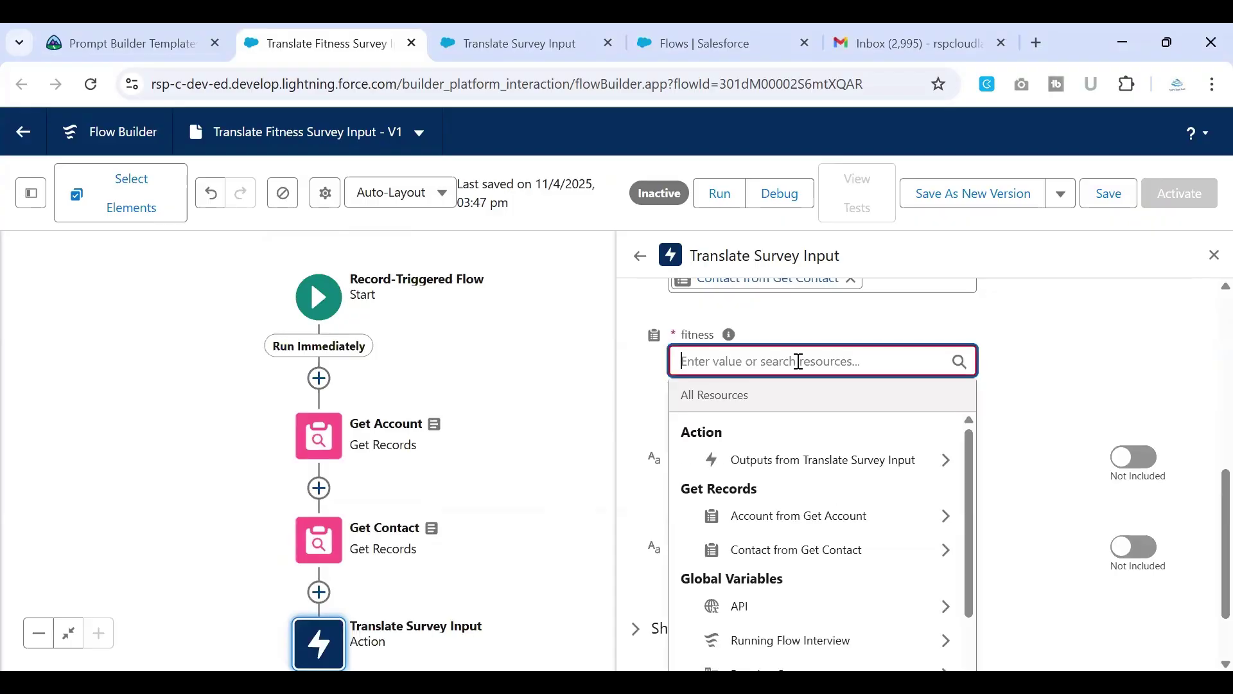
{"action": "type", "text": "rec"}
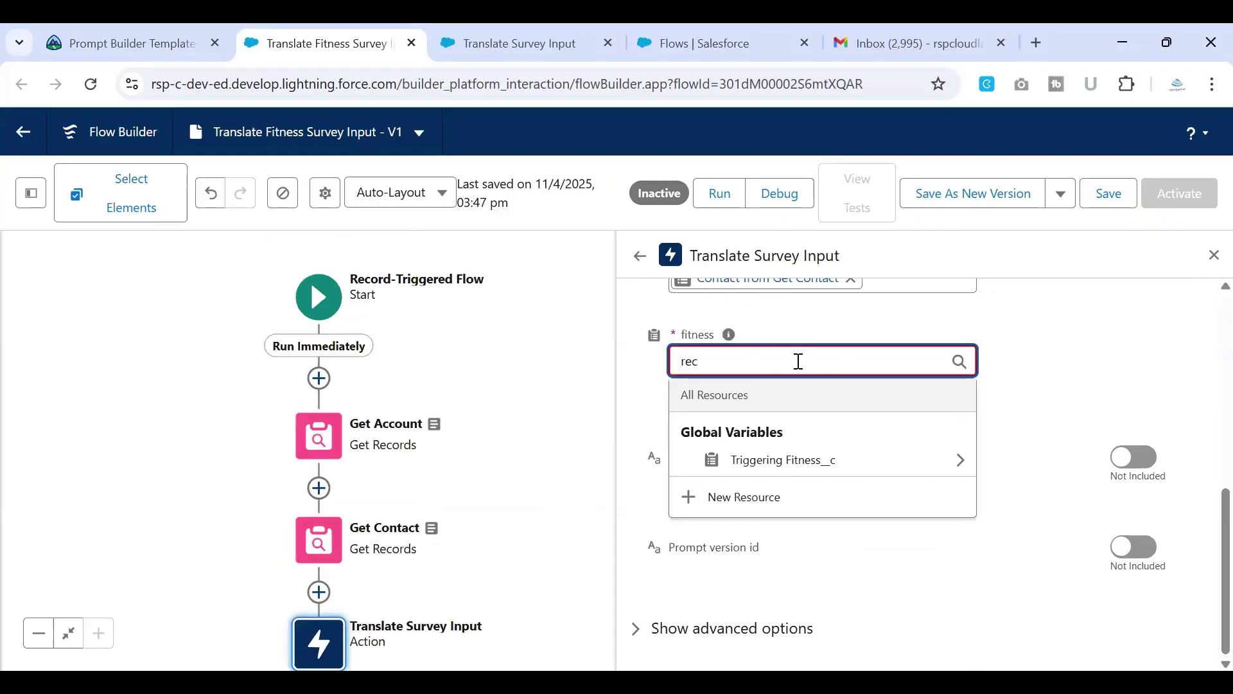
{"action": "left_click", "coordinate": [818, 474]}
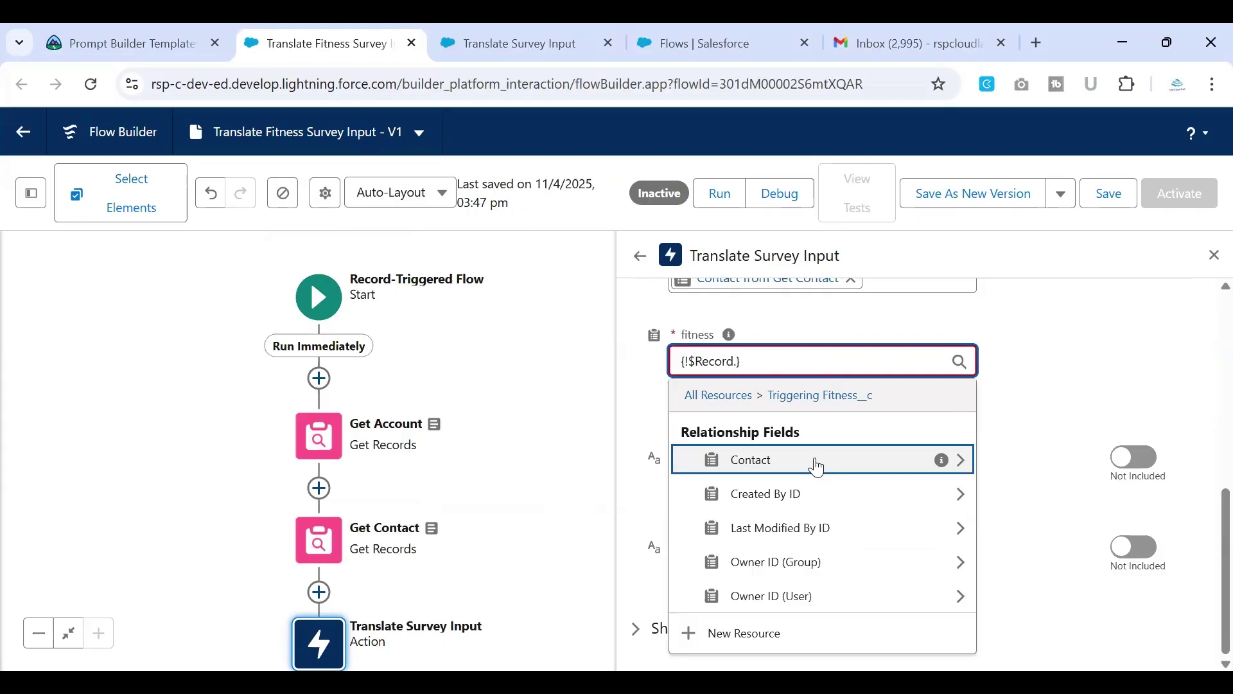
{"action": "left_click", "coordinate": [552, 427]}
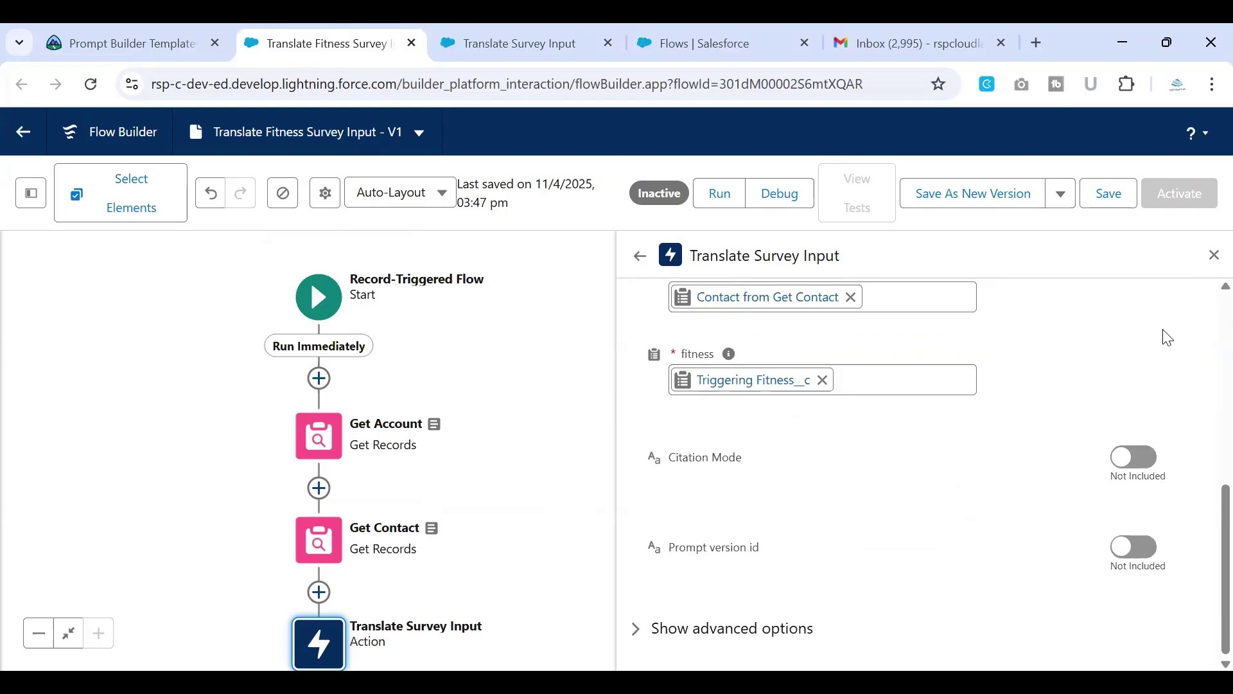
{"action": "left_click", "coordinate": [1109, 203]}
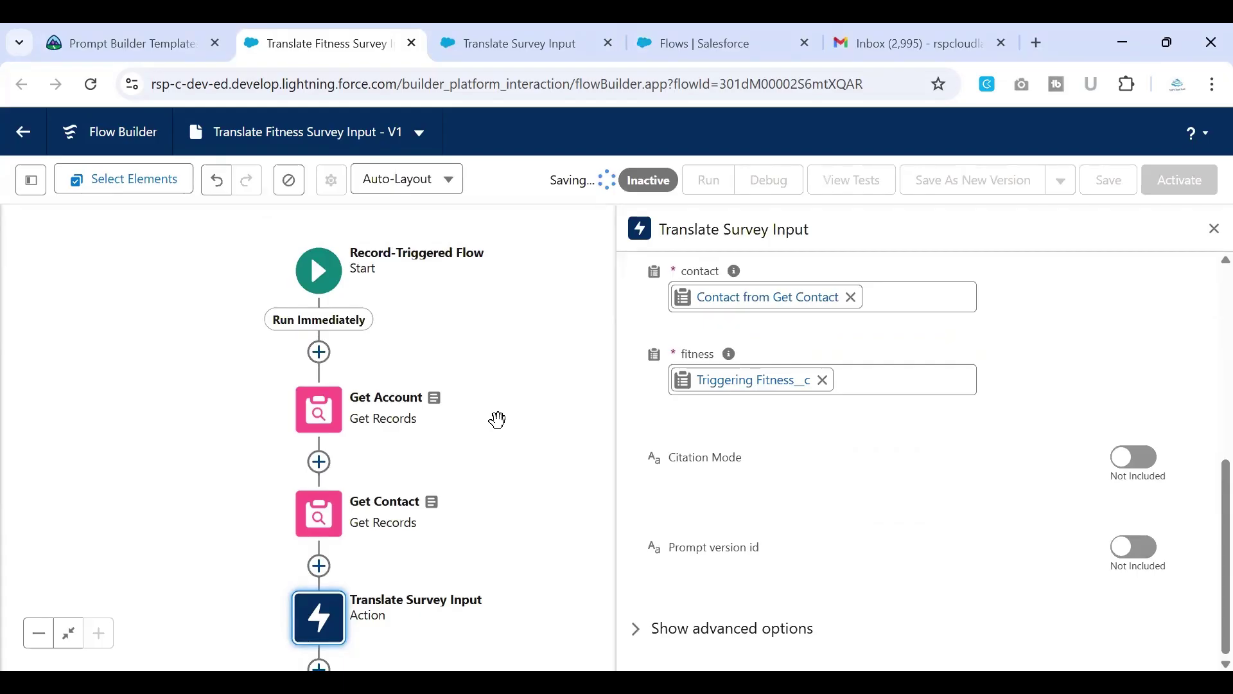
{"action": "left_click_drag", "start_coordinate": [520, 423], "coordinate": [534, 264]}
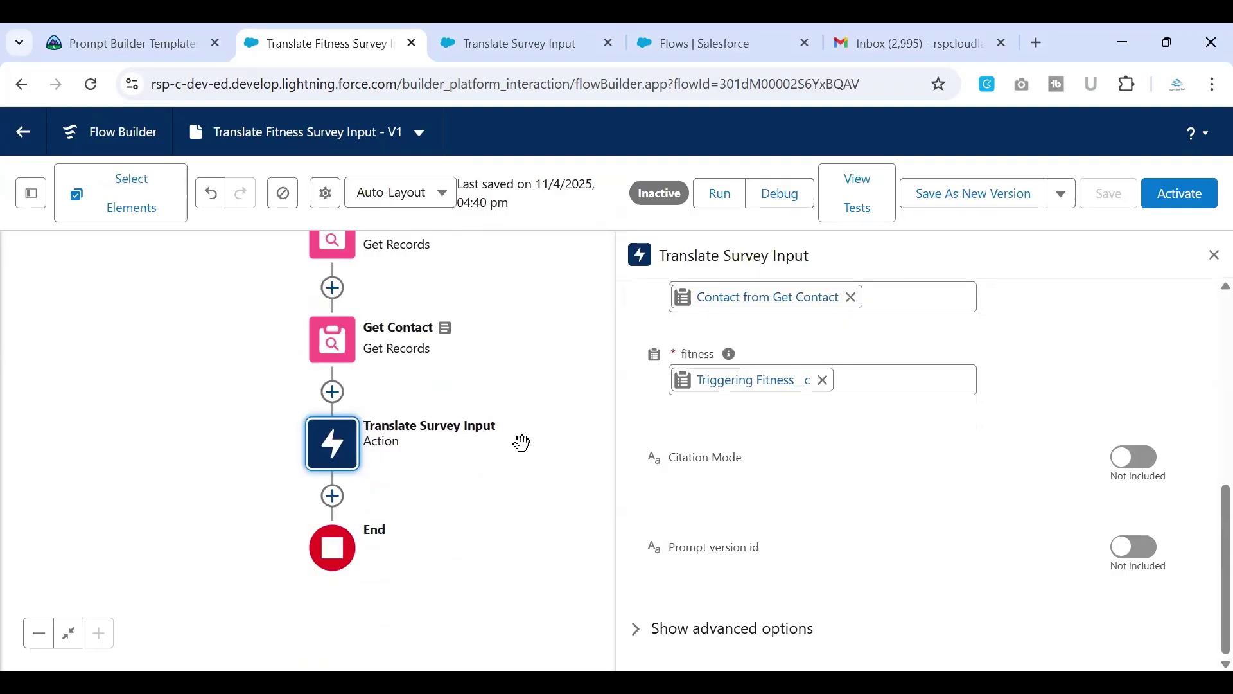
Step: Insert an Update Records element right below the Translate Survey Input action
{"action": "left_click", "coordinate": [123, 46]}
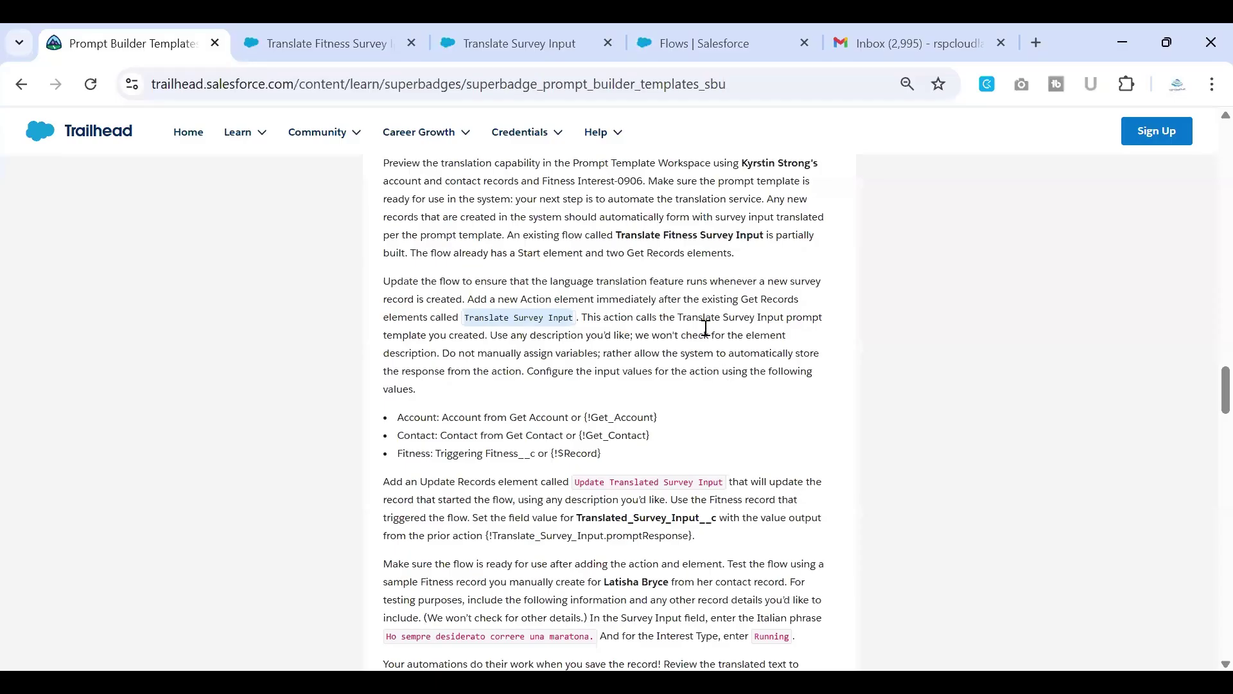
{"action": "left_click_drag", "start_coordinate": [617, 235], "coordinate": [765, 243]}
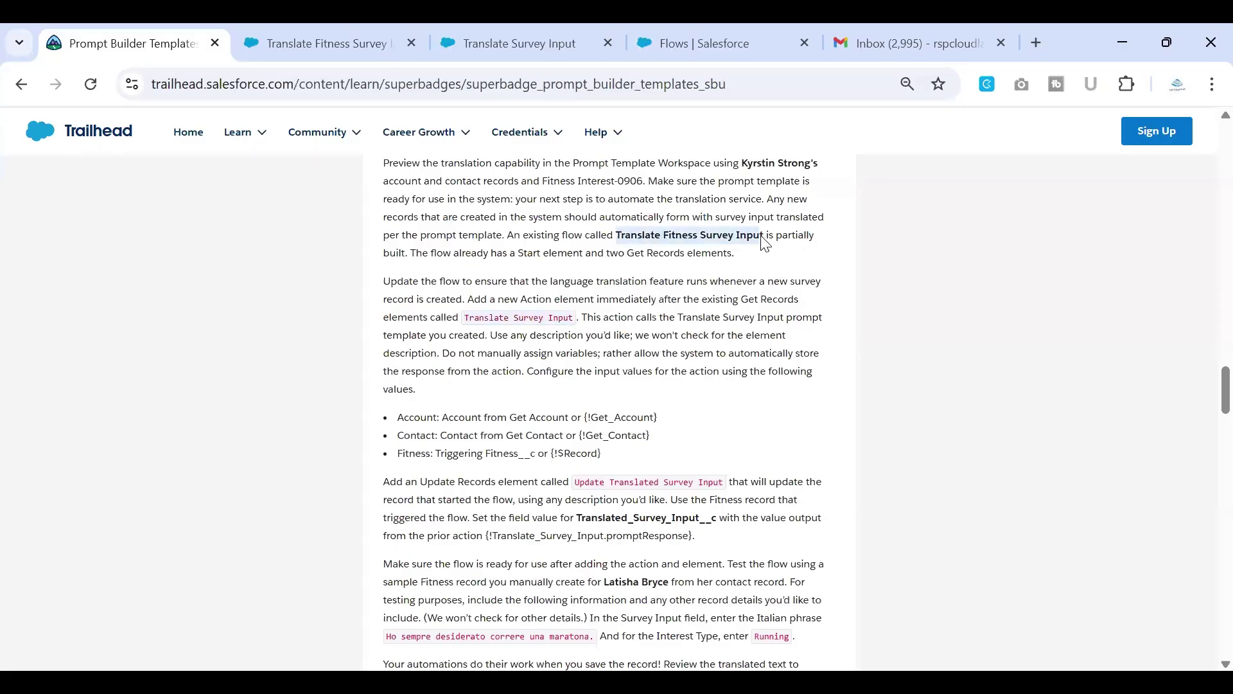
{"action": "left_click", "coordinate": [312, 36]}
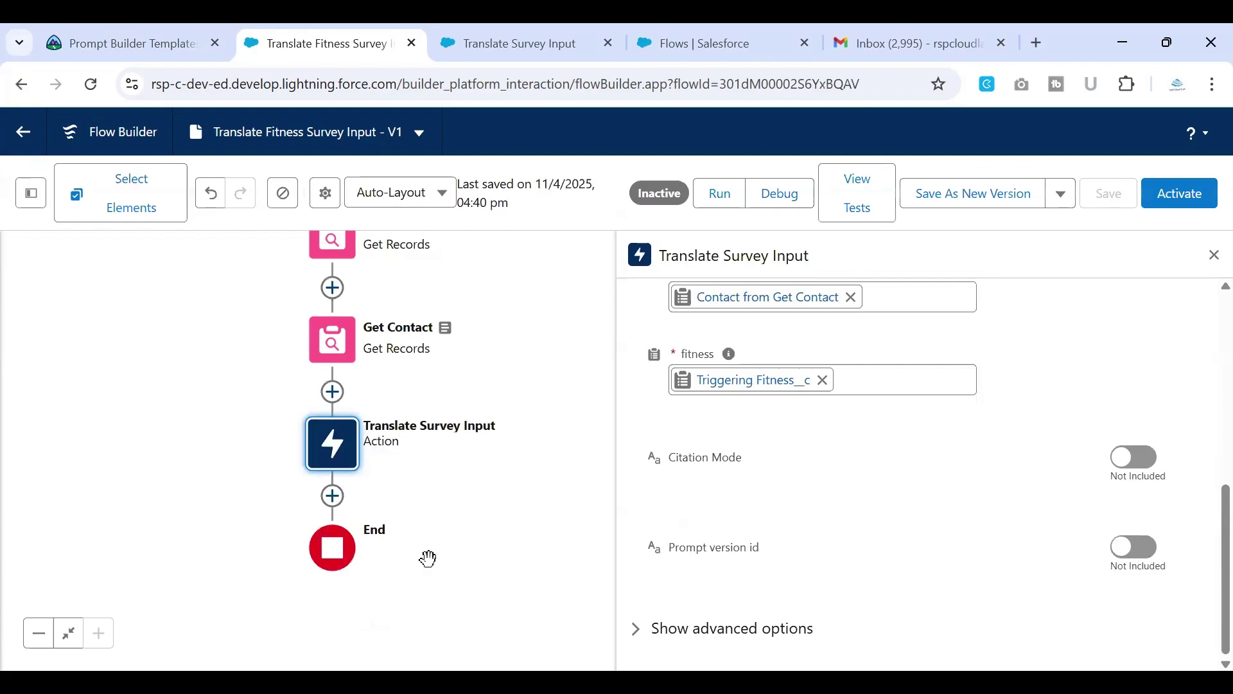
{"action": "left_click", "coordinate": [332, 496]}
{"action": "type", "text": "update"}
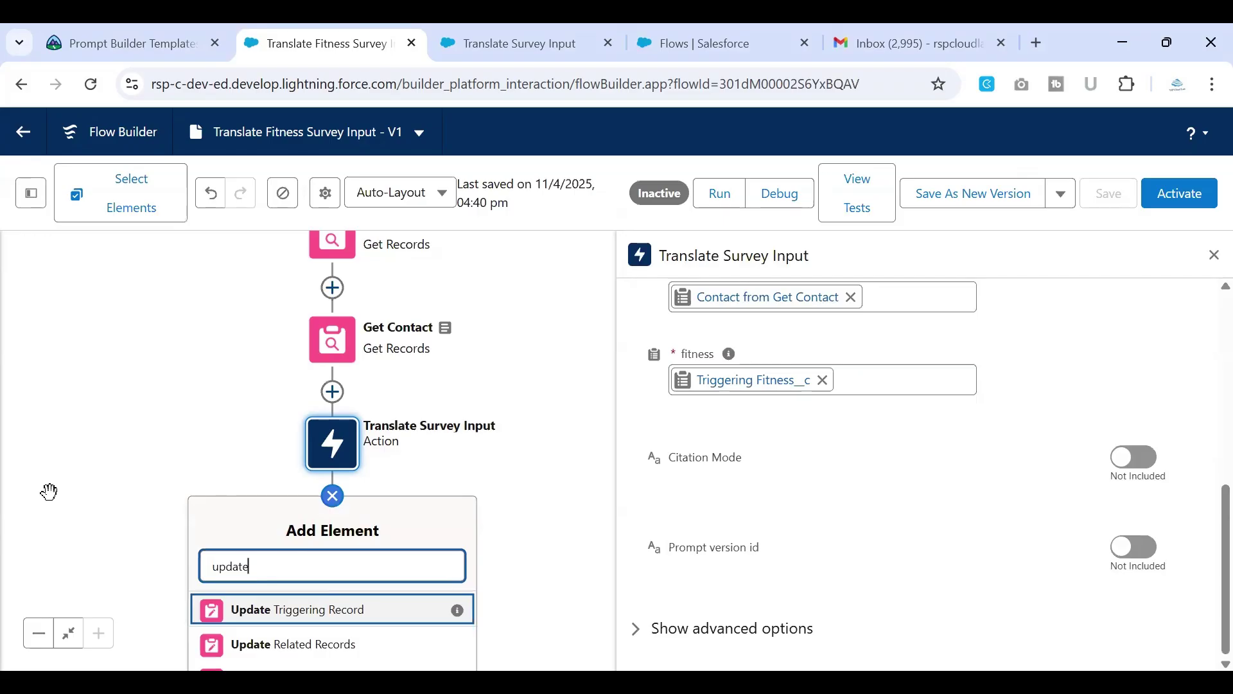
{"action": "left_click", "coordinate": [357, 487]}
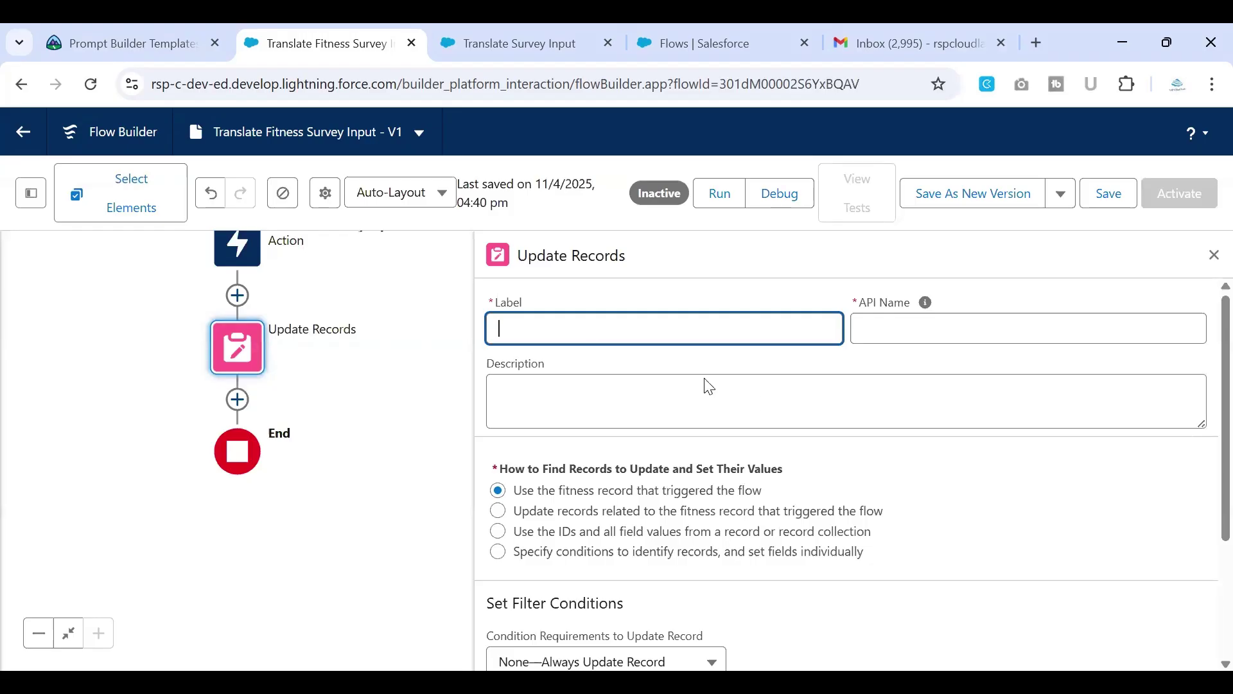
Step: Dismiss the panel tips and copy 'Update Translated Survey Input' from the superbadge instructions
{"action": "left_click", "coordinate": [755, 403]}
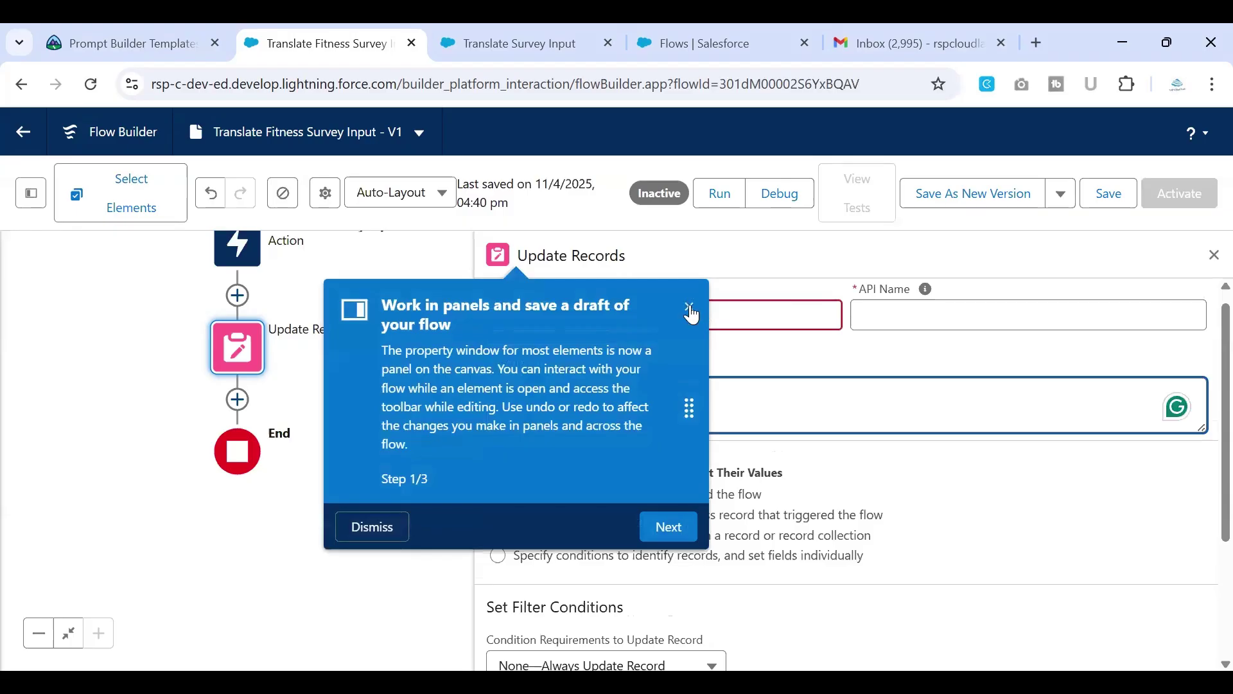
{"action": "left_click", "coordinate": [691, 312]}
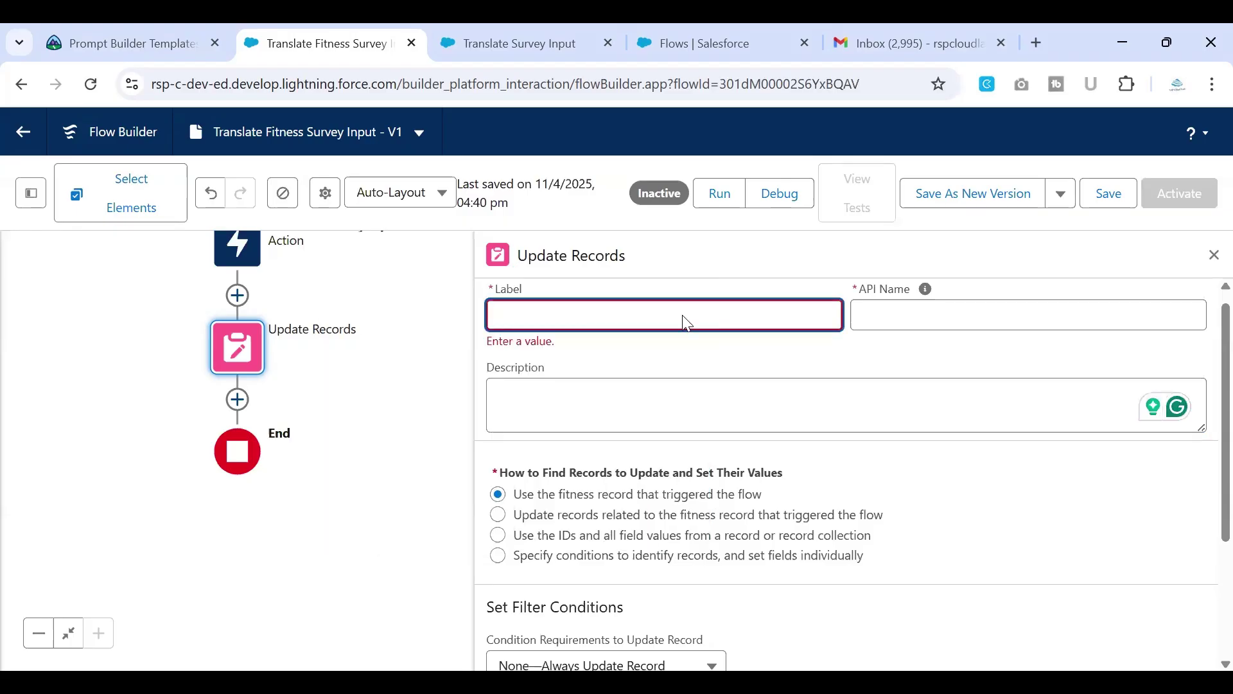
{"action": "left_click", "coordinate": [126, 51]}
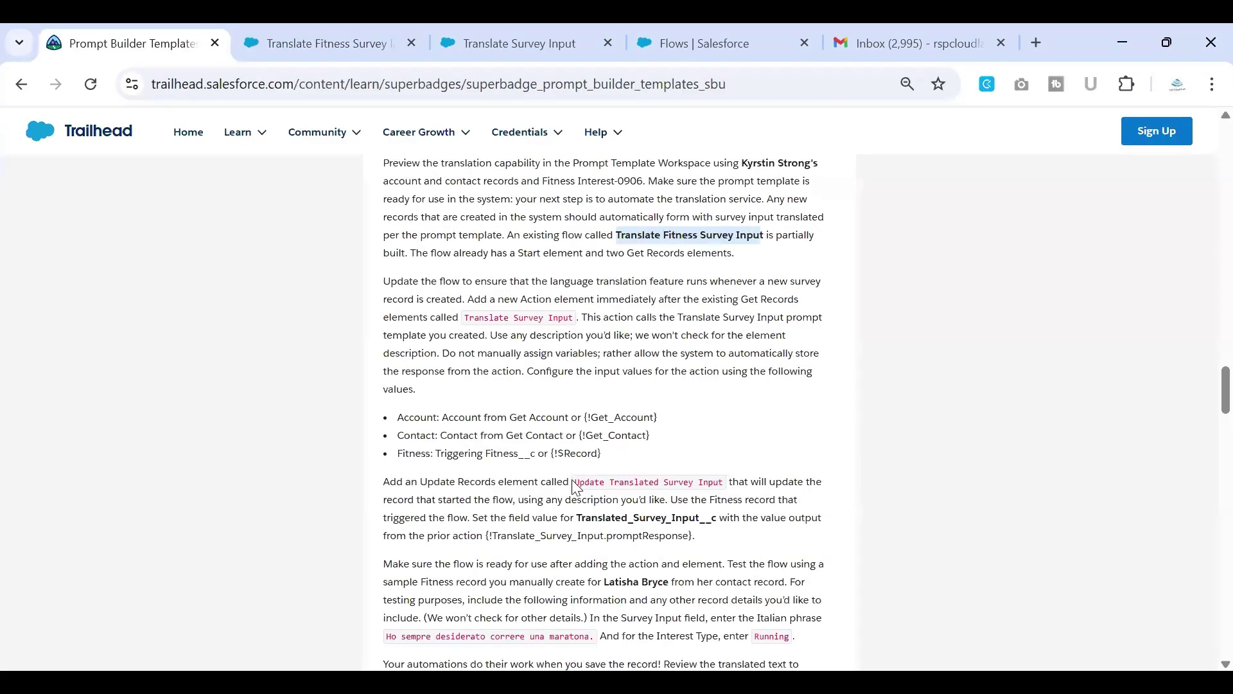
{"action": "left_click_drag", "start_coordinate": [572, 482], "coordinate": [682, 499]}
{"action": "left_click", "coordinate": [713, 483]}
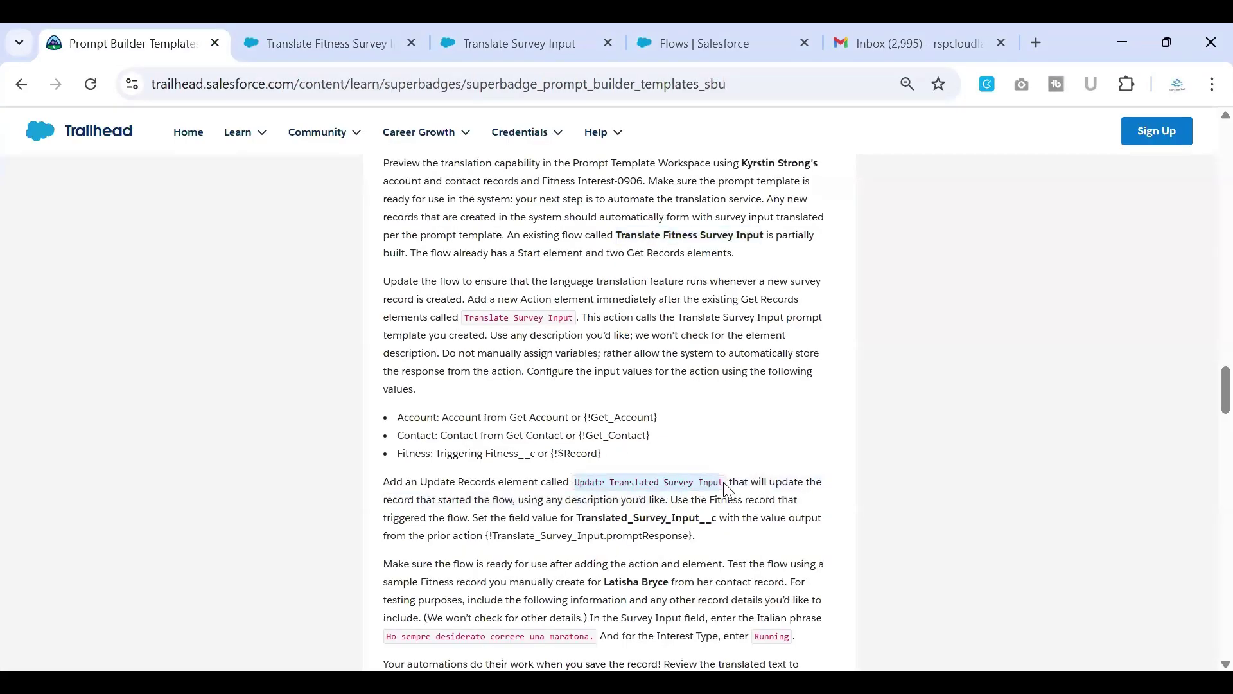
{"action": "left_click", "coordinate": [336, 44]}
Step: Use 'Update Translated Survey Input' as the element's label and description
{"action": "type", "text": "Update Translated Survey Input"}
{"action": "left_click", "coordinate": [991, 323]}
{"action": "left_click", "coordinate": [727, 404]}
{"action": "type", "text": "Update Translated Survey Input"}
{"action": "scroll", "coordinate": [731, 413], "scroll_direction": "down", "scroll_amount": 1}
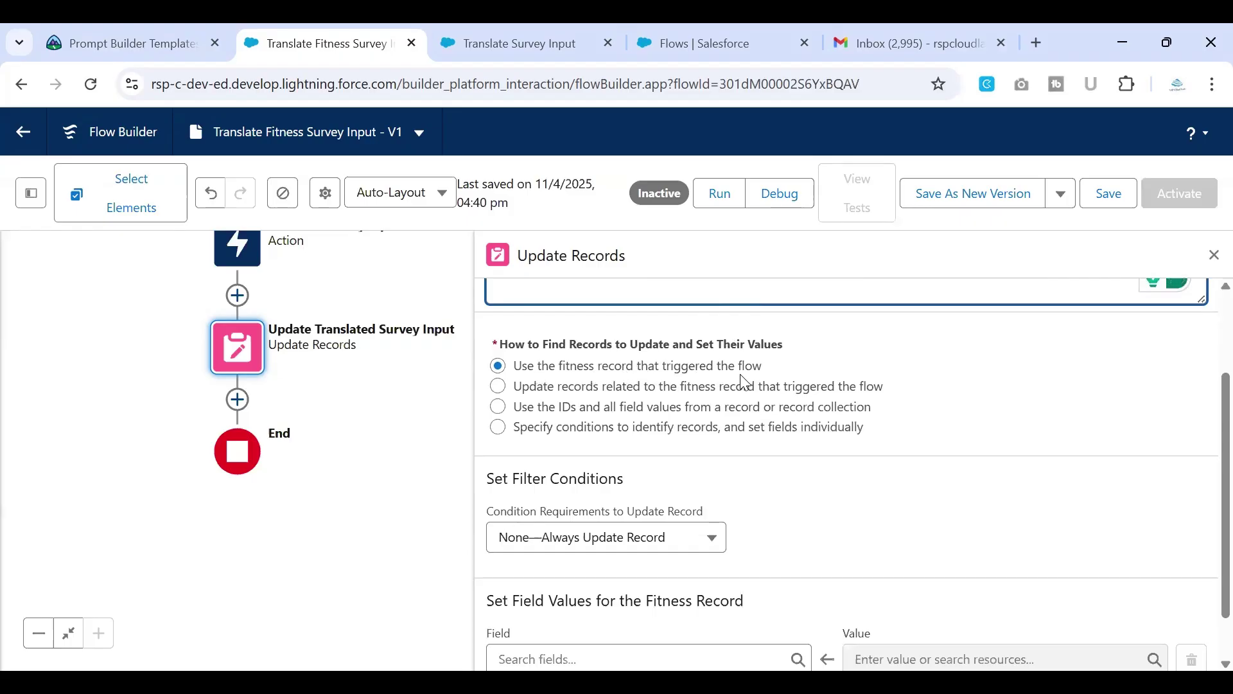
{"action": "scroll", "coordinate": [746, 379], "scroll_direction": "down", "scroll_amount": 1}
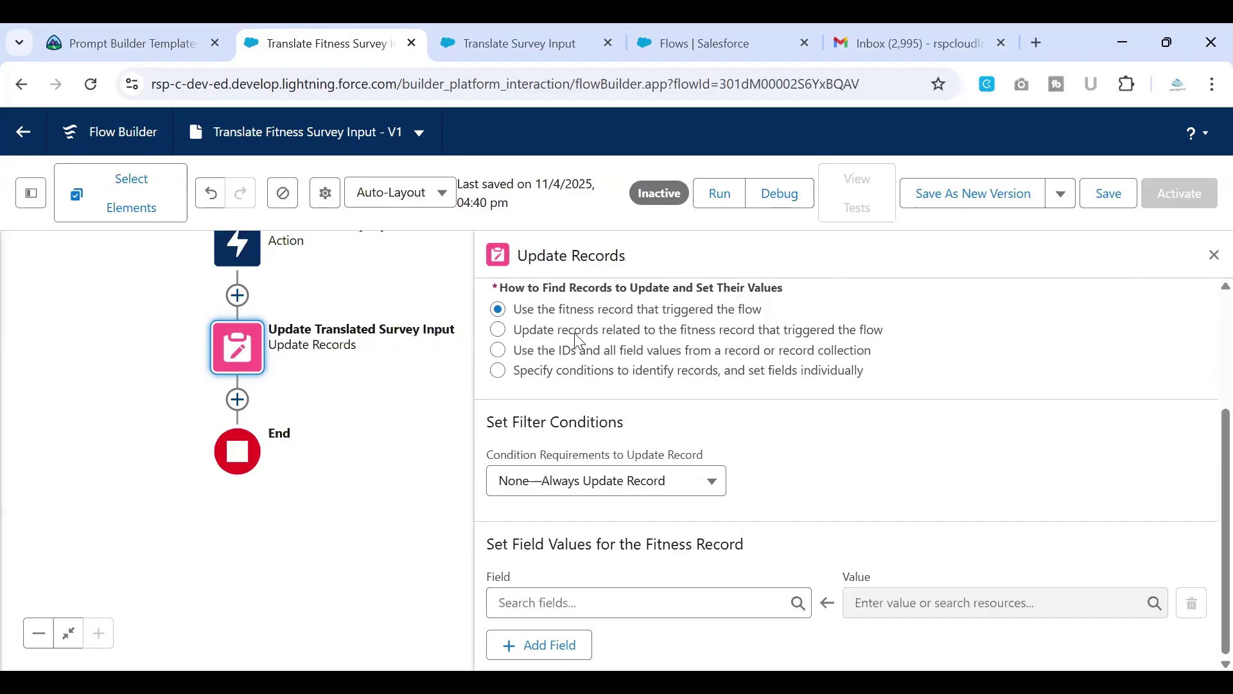
{"action": "left_click", "coordinate": [552, 602]}
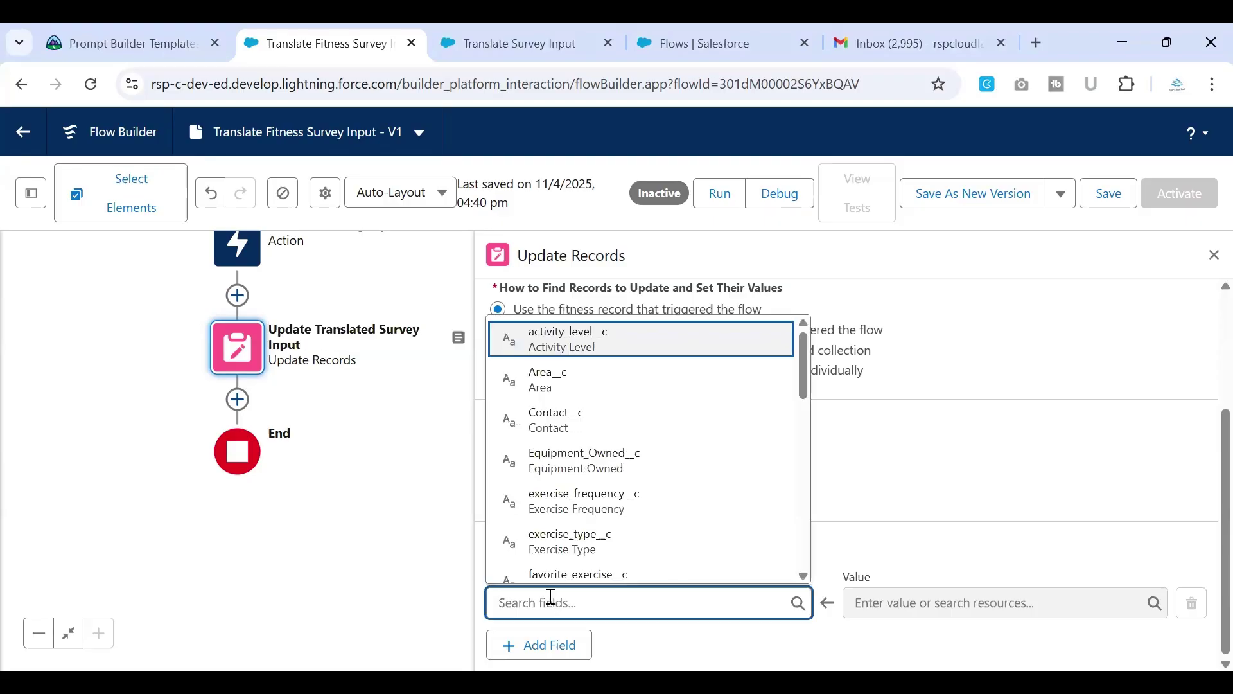
Step: Write Translate_Survey_Input's promptResponse into Translated_Survey_Input__c, then save and activate the flow
{"action": "type", "text": "tran"}
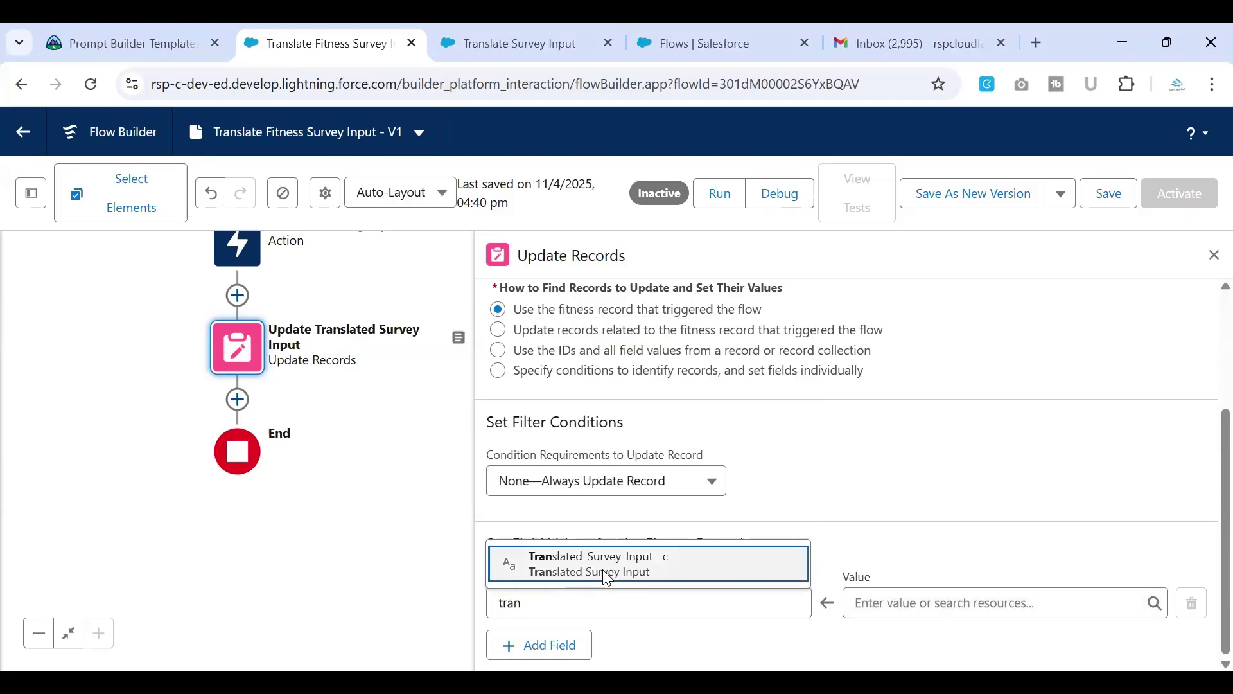
{"action": "left_click", "coordinate": [607, 578]}
{"action": "left_click", "coordinate": [867, 601]}
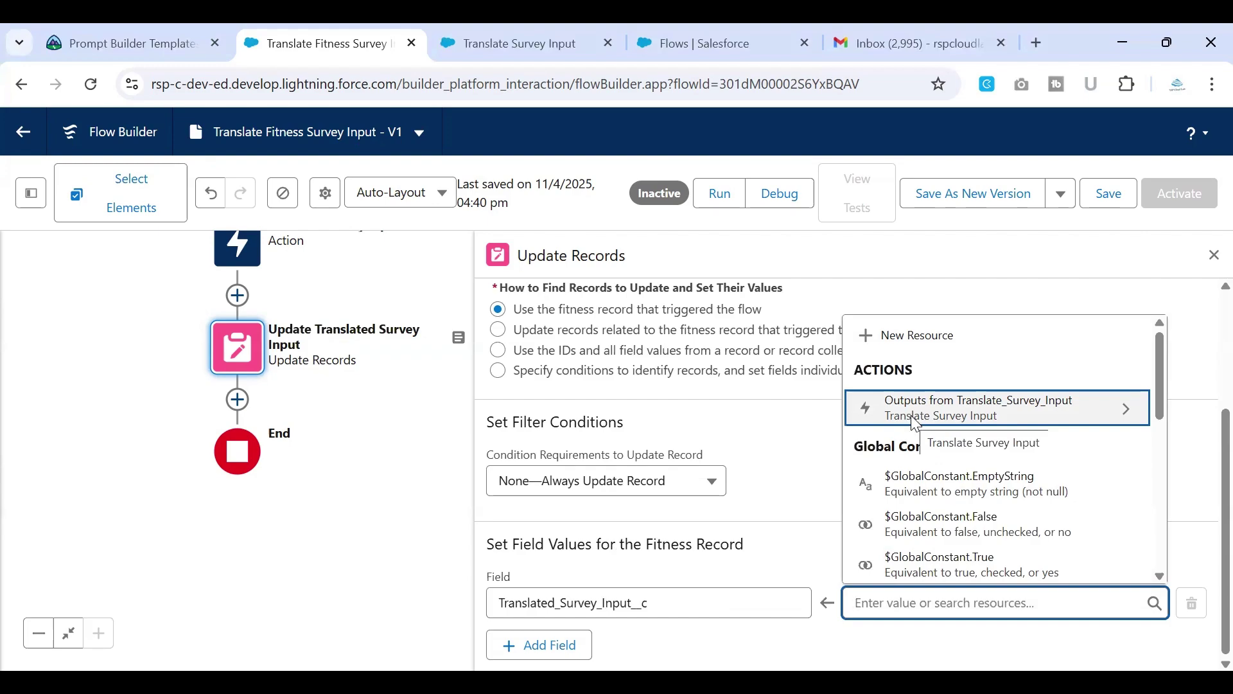
{"action": "left_click", "coordinate": [914, 424]}
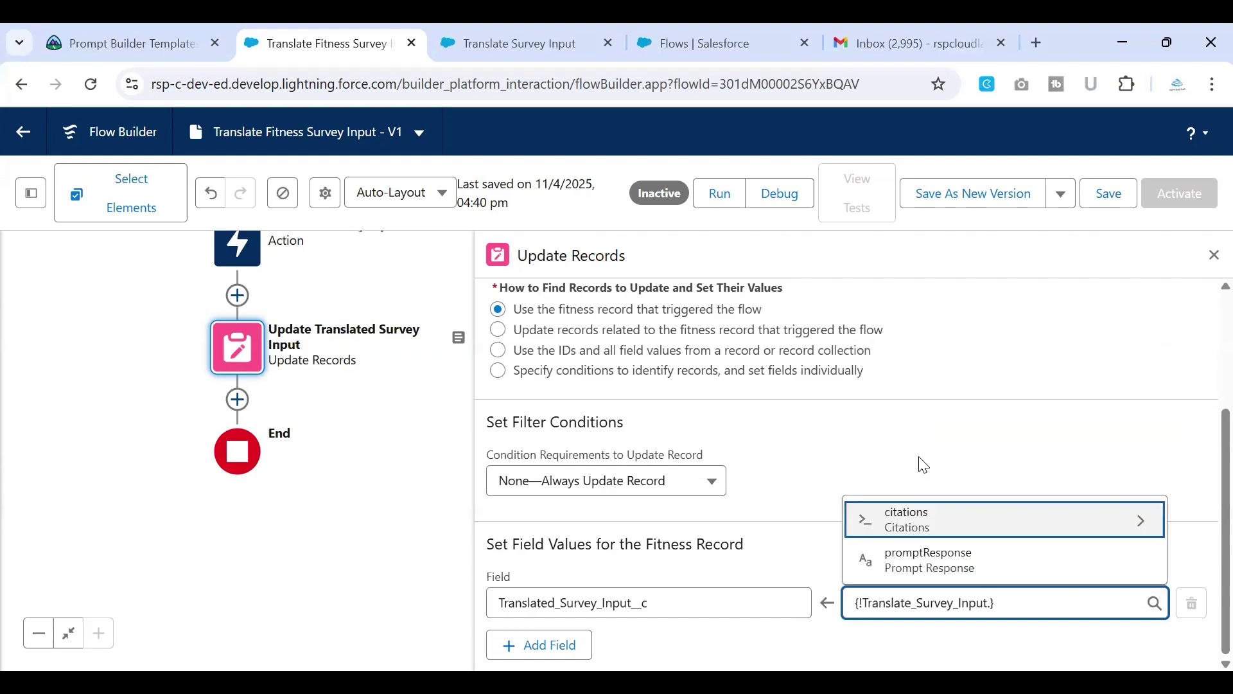
{"action": "left_click", "coordinate": [920, 565]}
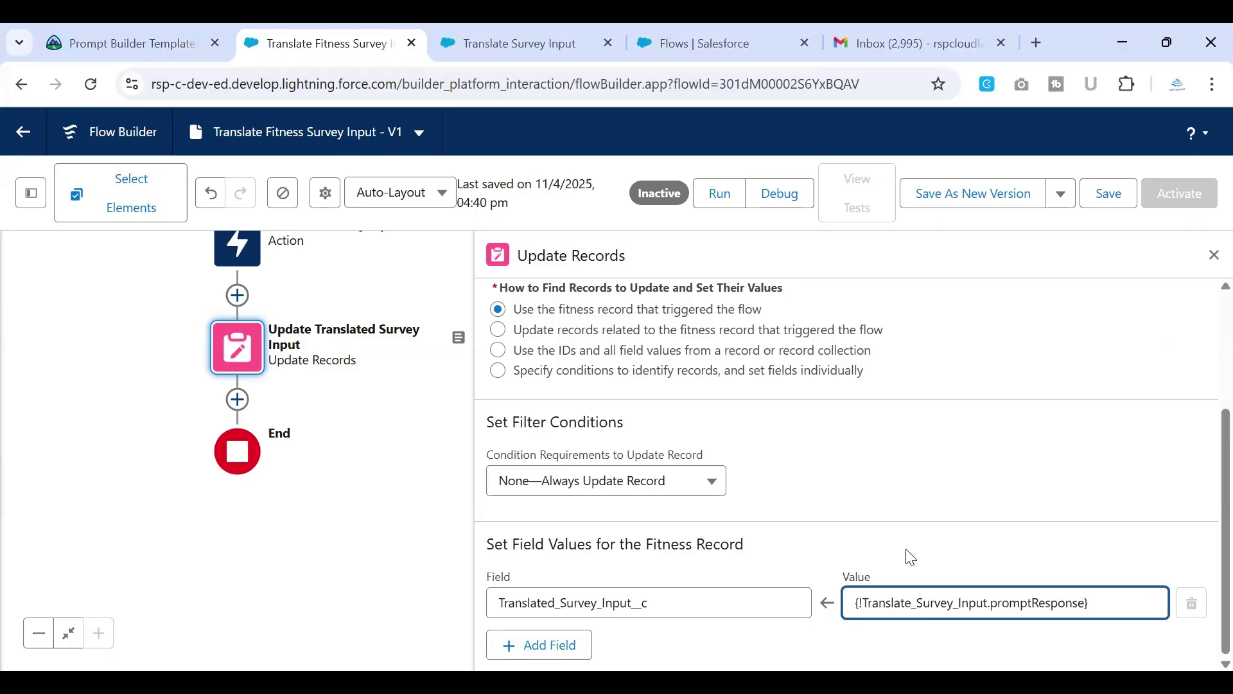
{"action": "left_click", "coordinate": [1124, 195]}
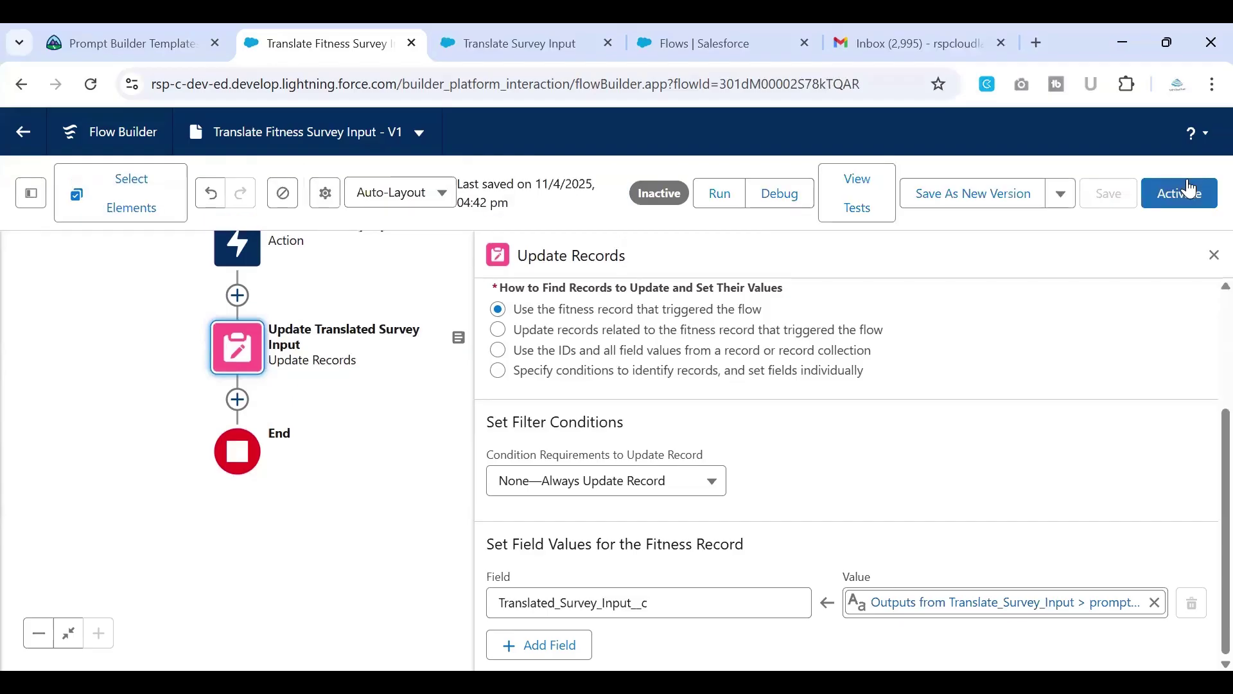
{"action": "left_click", "coordinate": [1189, 196]}
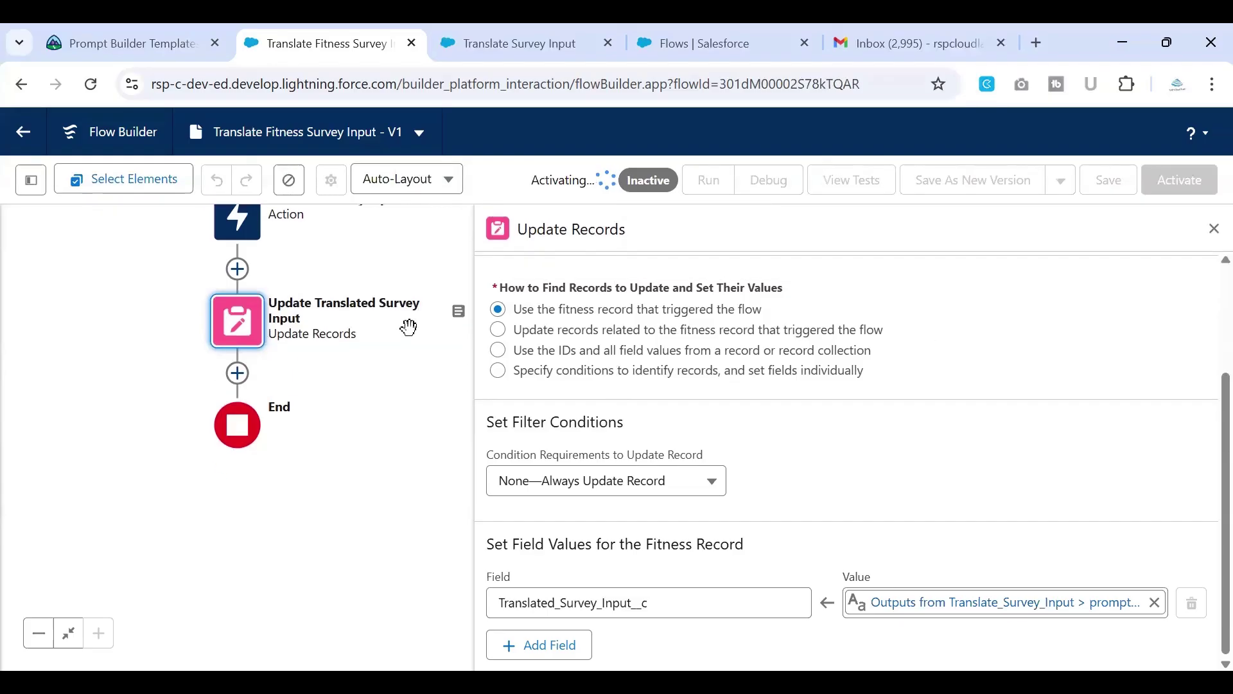
{"action": "left_click", "coordinate": [163, 48]}
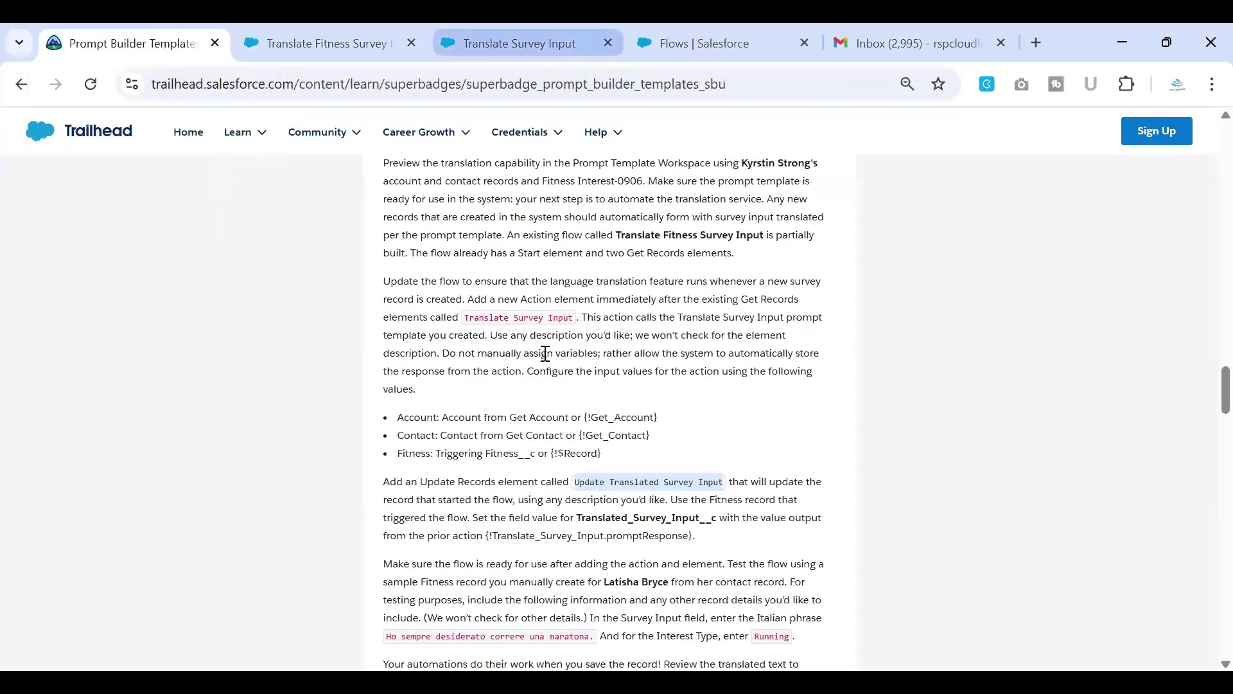
{"action": "scroll", "coordinate": [604, 457], "scroll_direction": "down", "scroll_amount": 3}
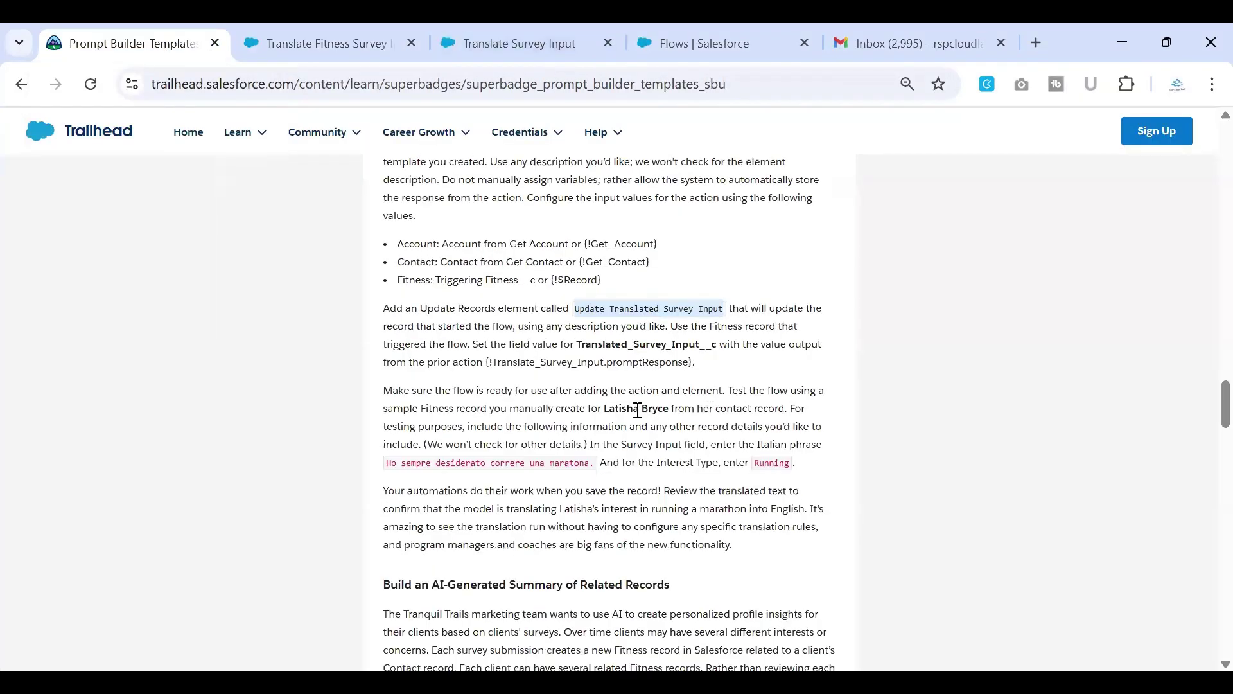
{"action": "left_click_drag", "start_coordinate": [605, 414], "coordinate": [665, 413]}
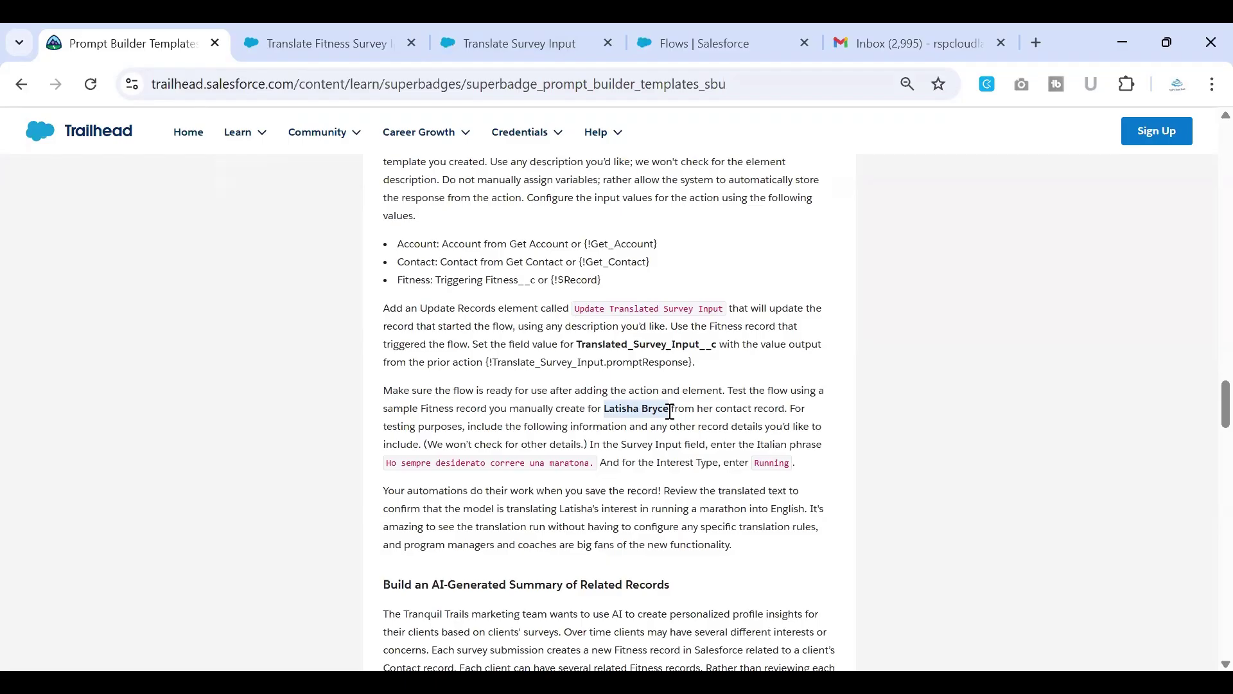
{"action": "left_click", "coordinate": [360, 40]}
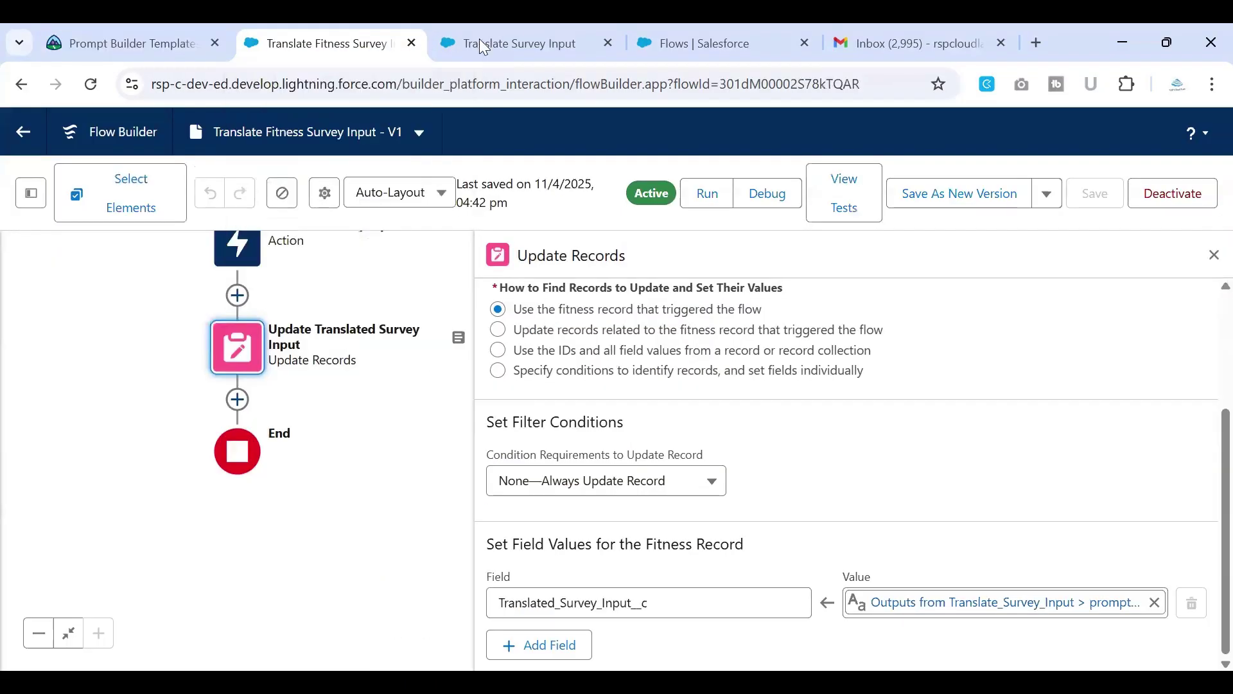
Step: Leave the flow editor and open the Contacts list from the App Launcher
{"action": "left_click", "coordinate": [487, 43]}
{"action": "left_click", "coordinate": [680, 45]}
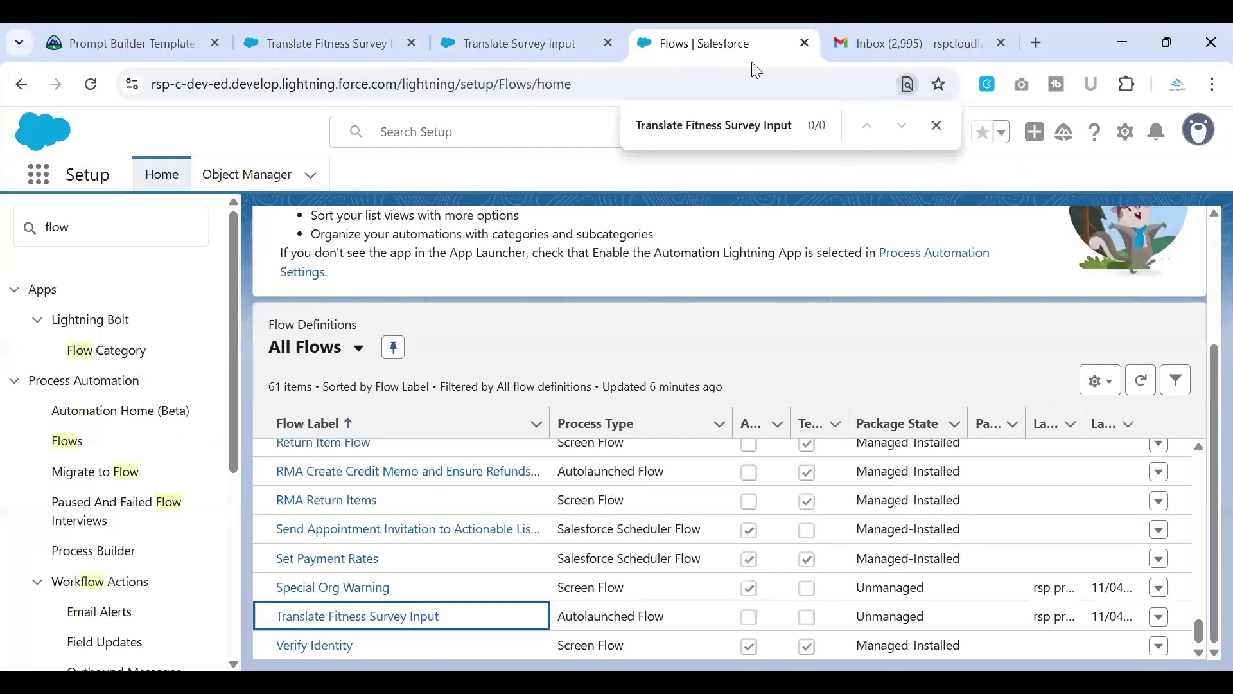
{"action": "left_click", "coordinate": [50, 180]}
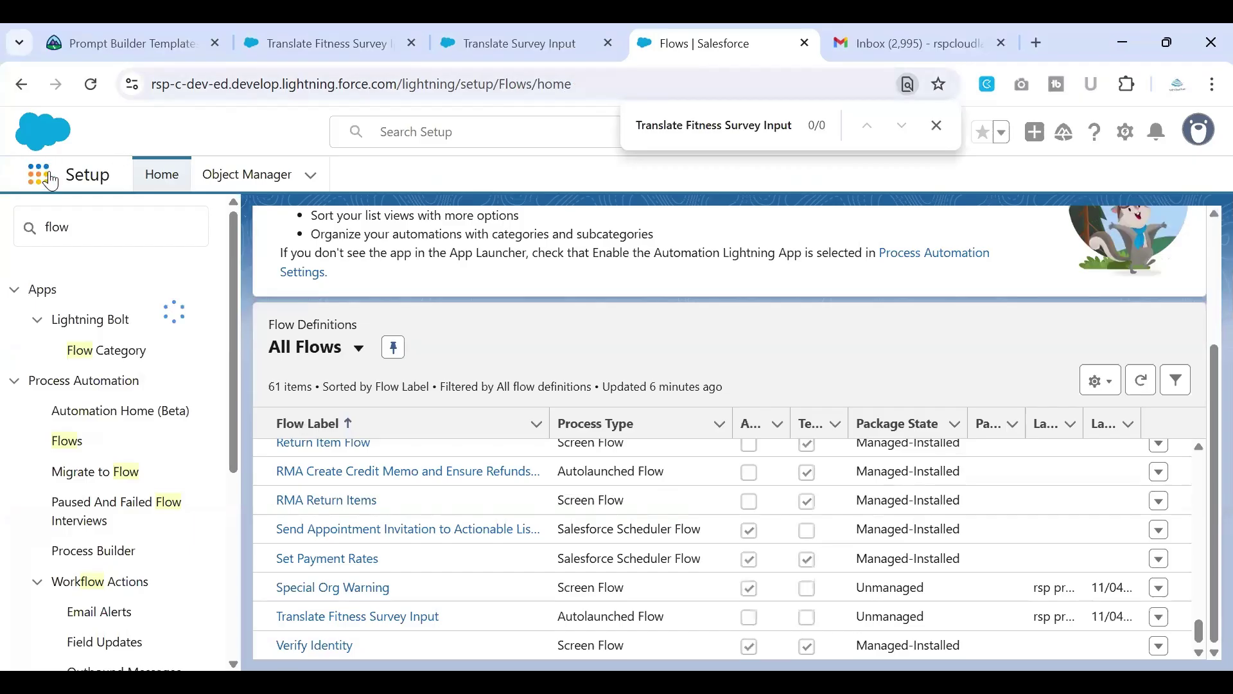
{"action": "type", "text": "fin"}
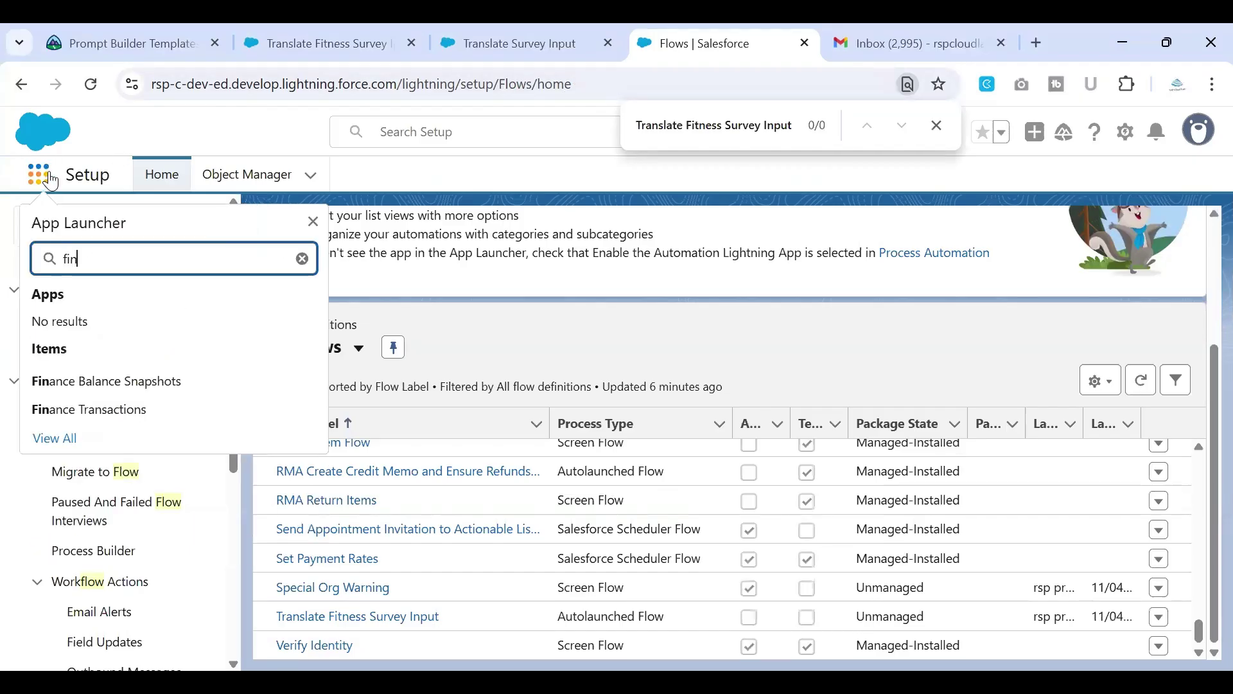
{"action": "key", "text": "BackSpace"}
{"action": "key", "text": "BackSpace"}
{"action": "key", "text": "BackSpace"}
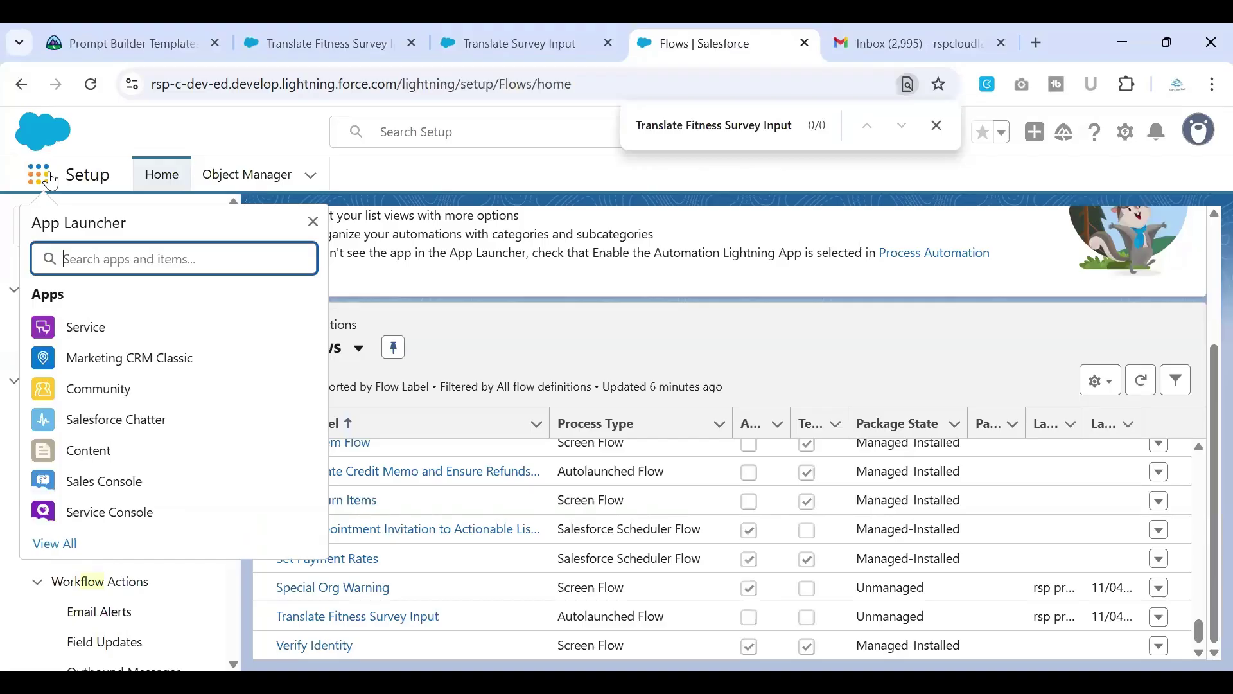
{"action": "key", "text": "ctrl+a"}
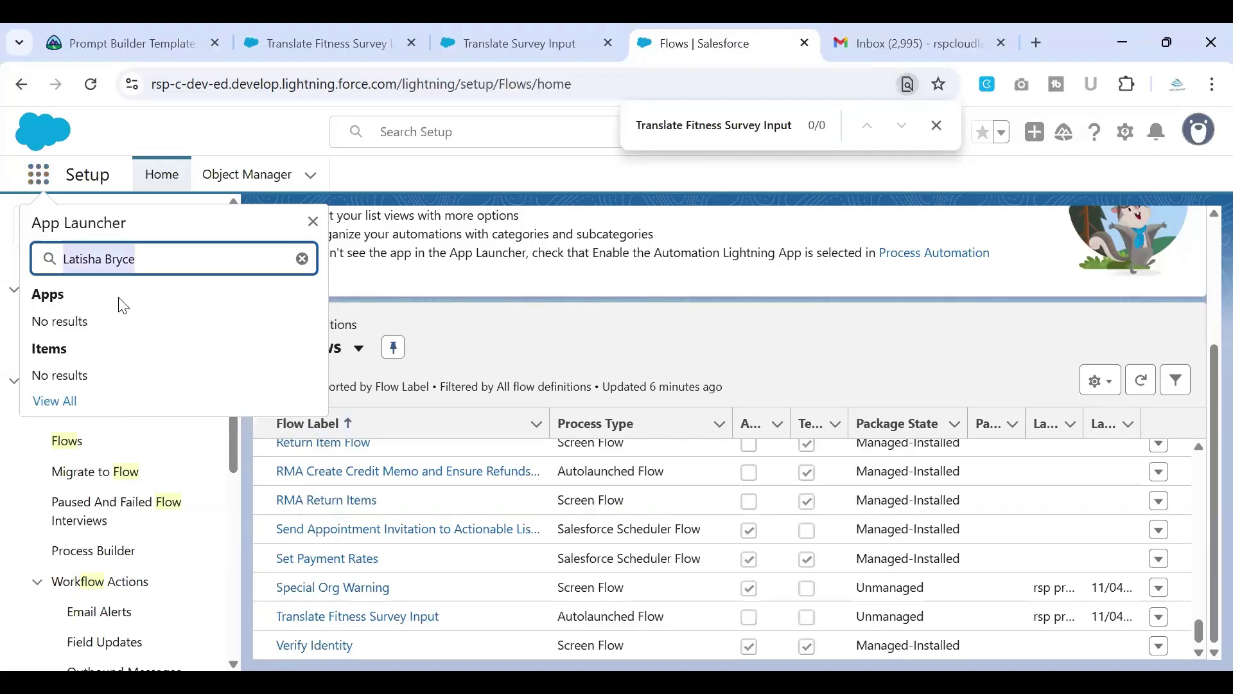
{"action": "type", "text": "contact"}
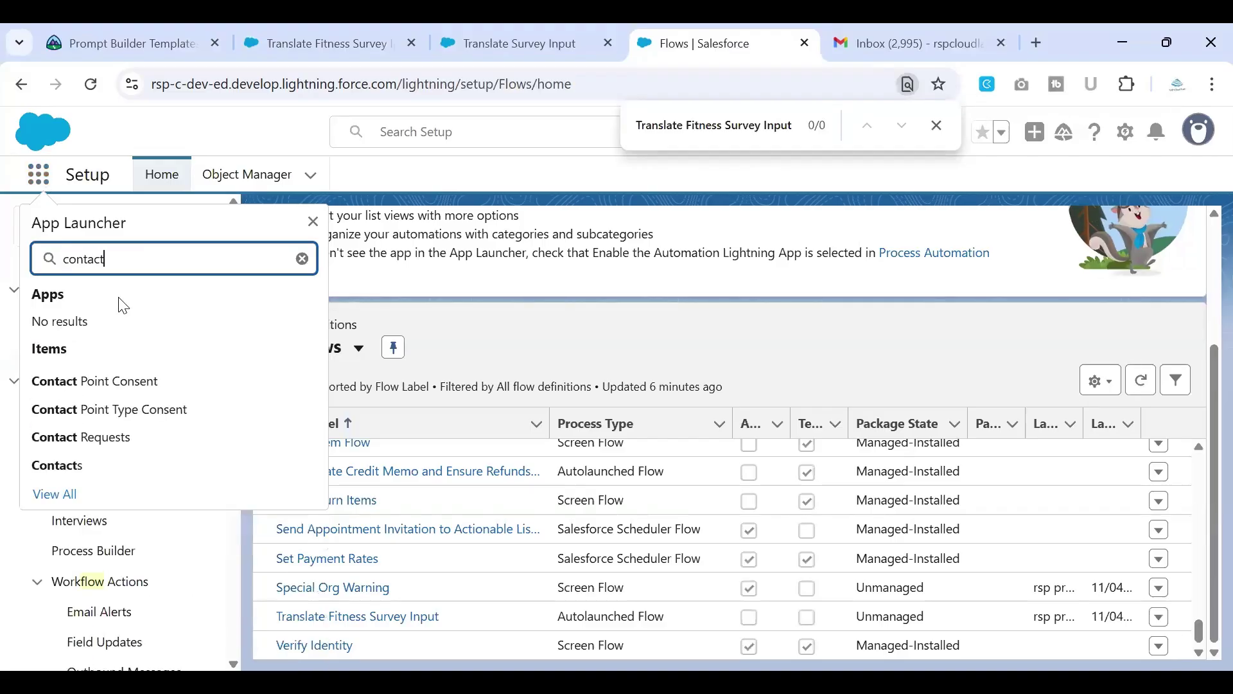
{"action": "left_click", "coordinate": [81, 460]}
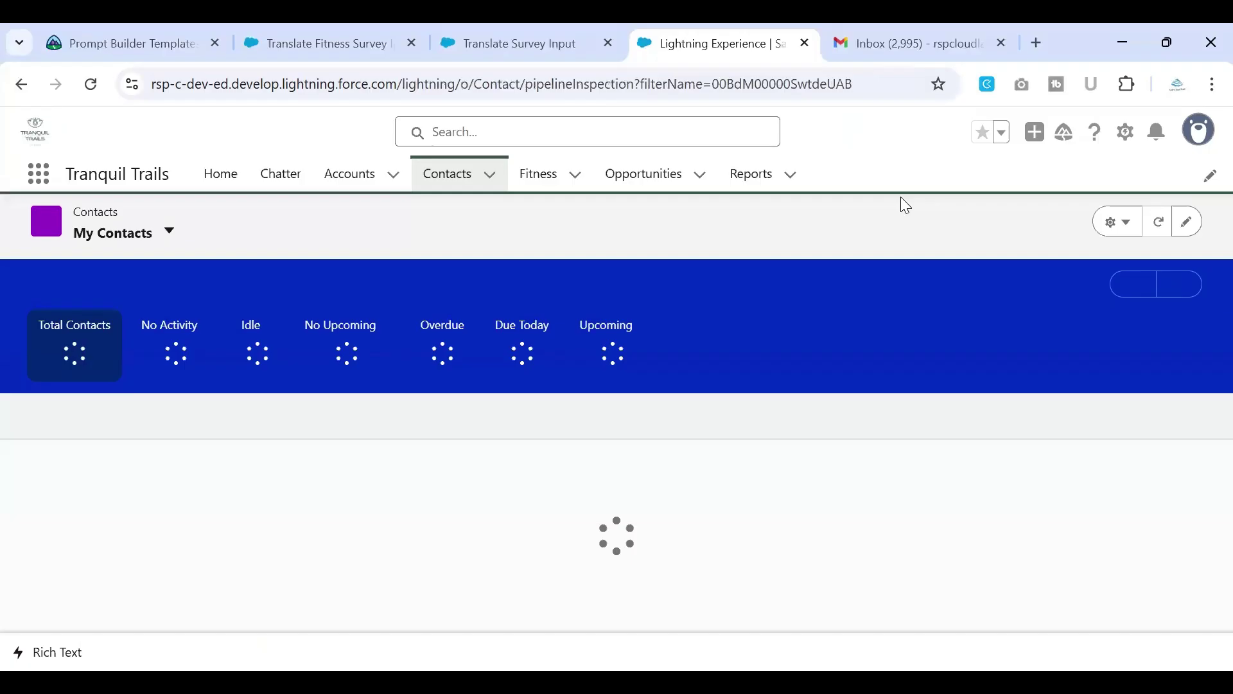
Step: Search globally for the test contact and open their Contact record
{"action": "left_click", "coordinate": [648, 141]}
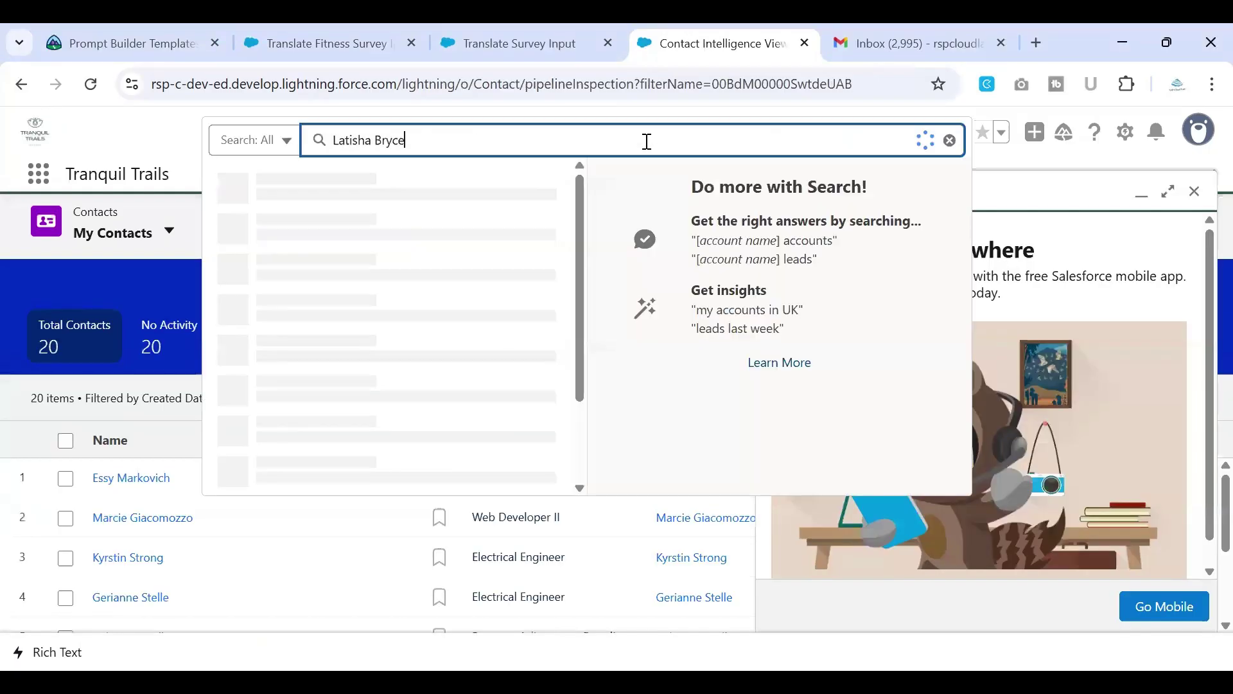
{"action": "key", "text": "Return"}
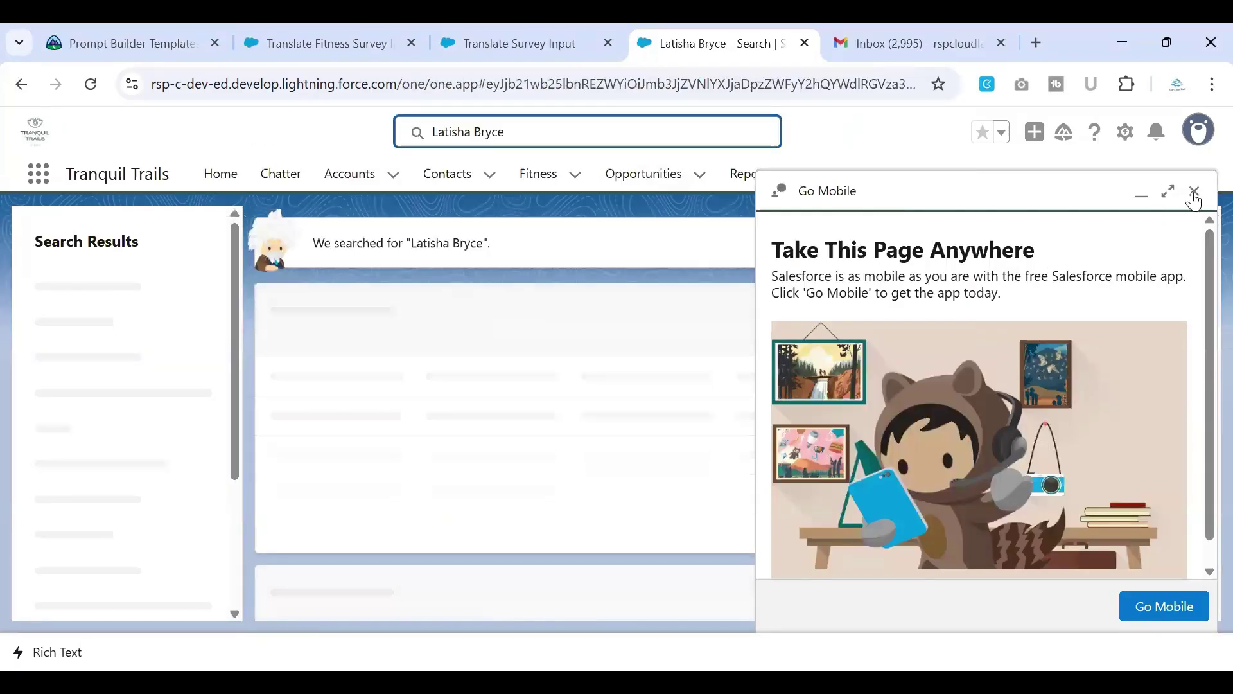
{"action": "left_click", "coordinate": [1194, 191]}
{"action": "left_click", "coordinate": [314, 405]}
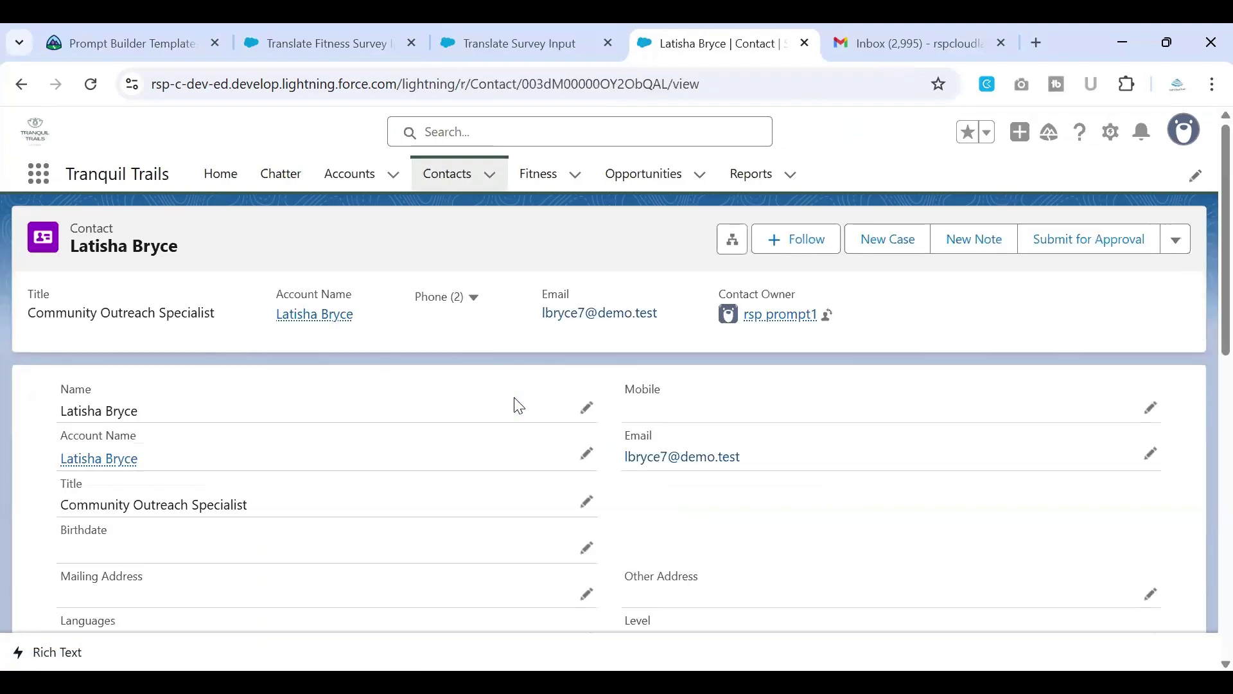
Step: Start a new Fitness record and paste the Italian marathon phrase into Survey Input
{"action": "scroll", "coordinate": [519, 405], "scroll_direction": "down", "scroll_amount": 5}
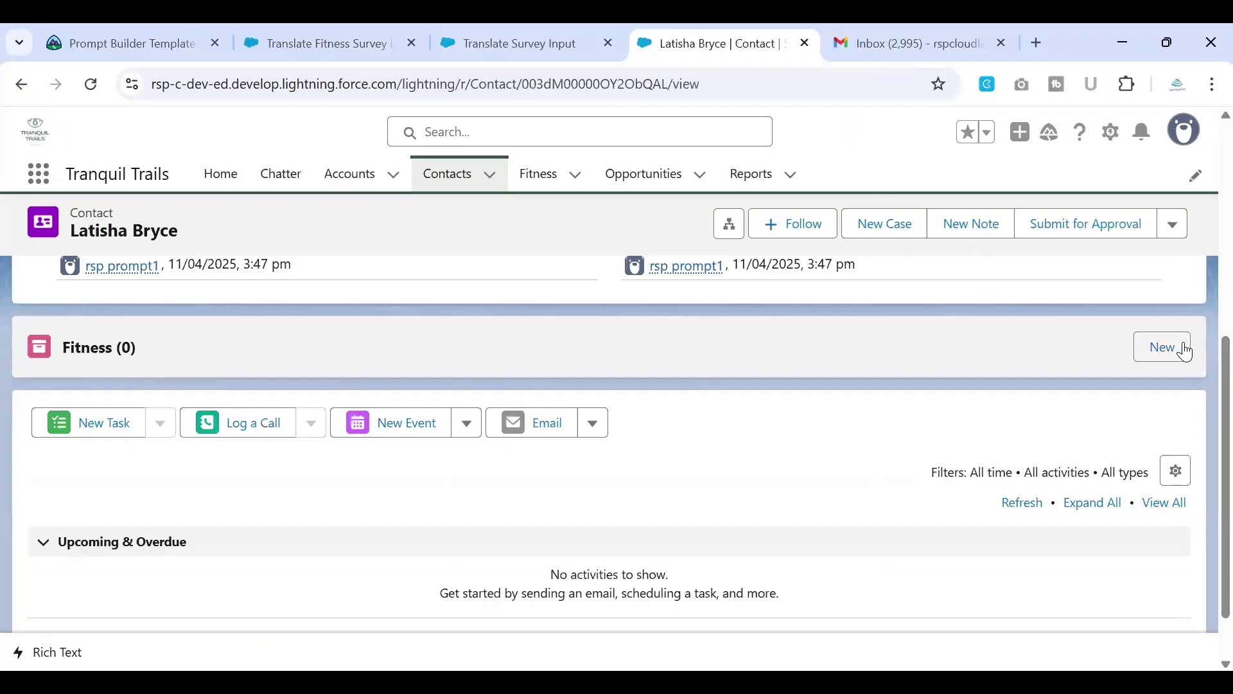
{"action": "left_click", "coordinate": [1162, 347]}
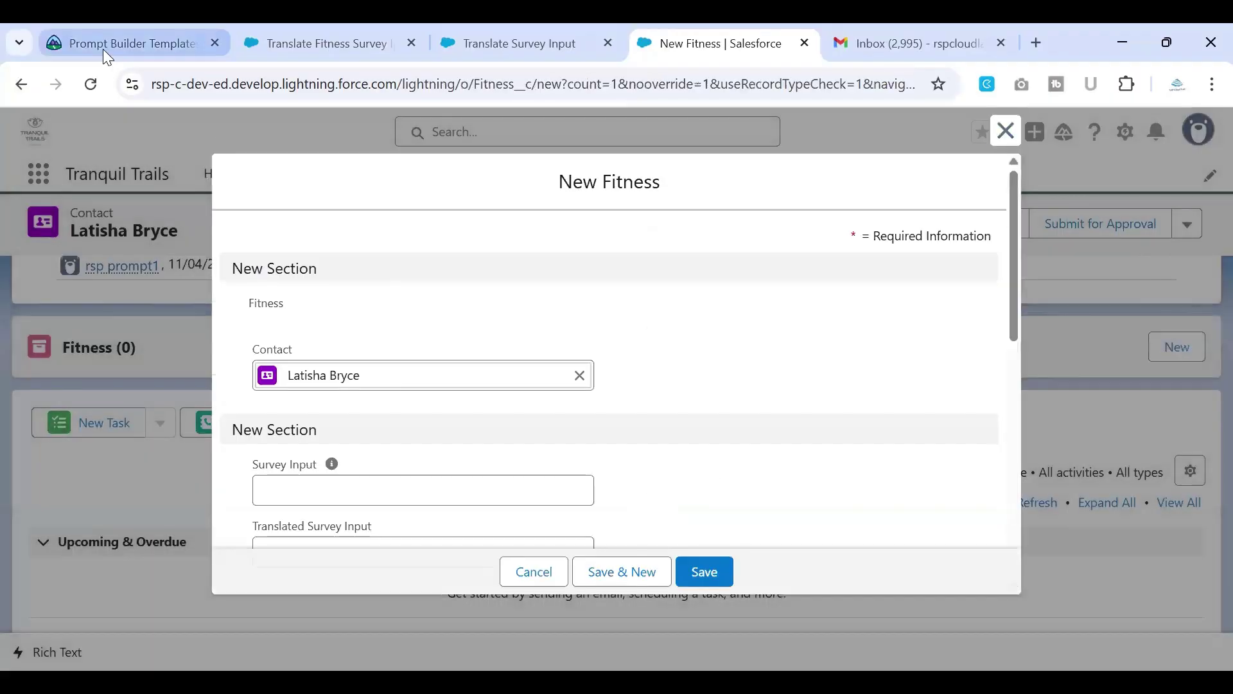
{"action": "left_click", "coordinate": [104, 51]}
{"action": "scroll", "coordinate": [630, 449], "scroll_direction": "down", "scroll_amount": 2}
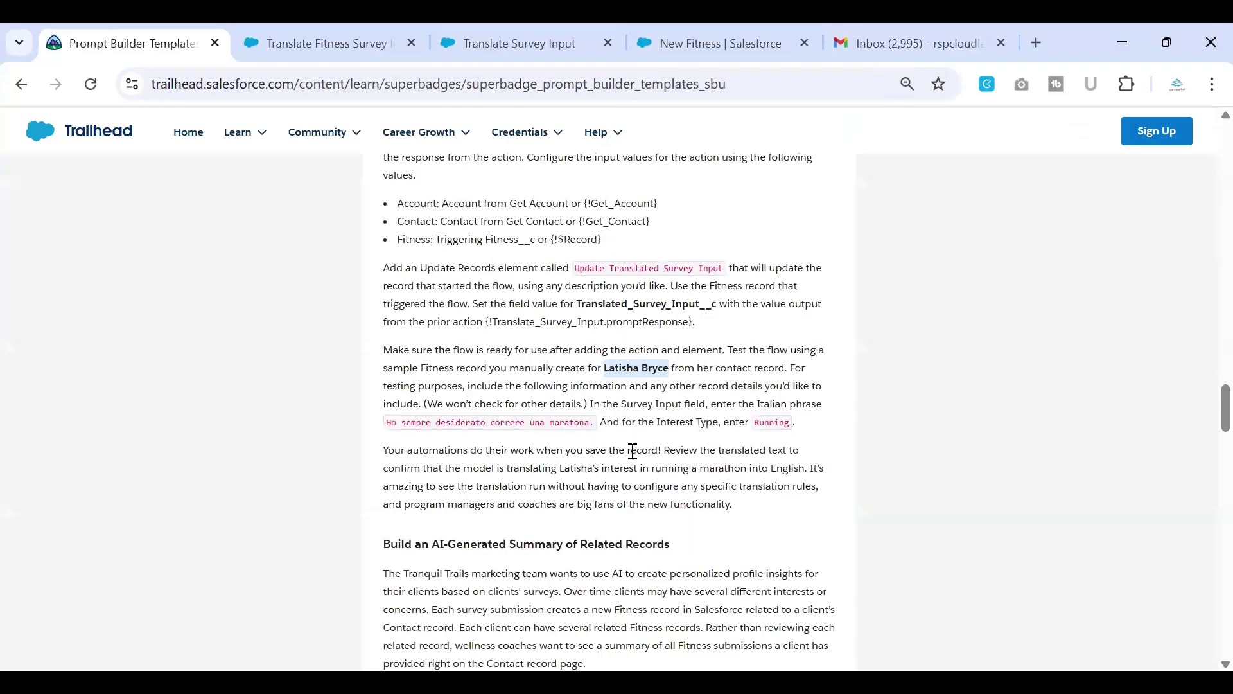
{"action": "left_click_drag", "start_coordinate": [388, 358], "coordinate": [599, 358]}
{"action": "key", "text": "ctrl+c"}
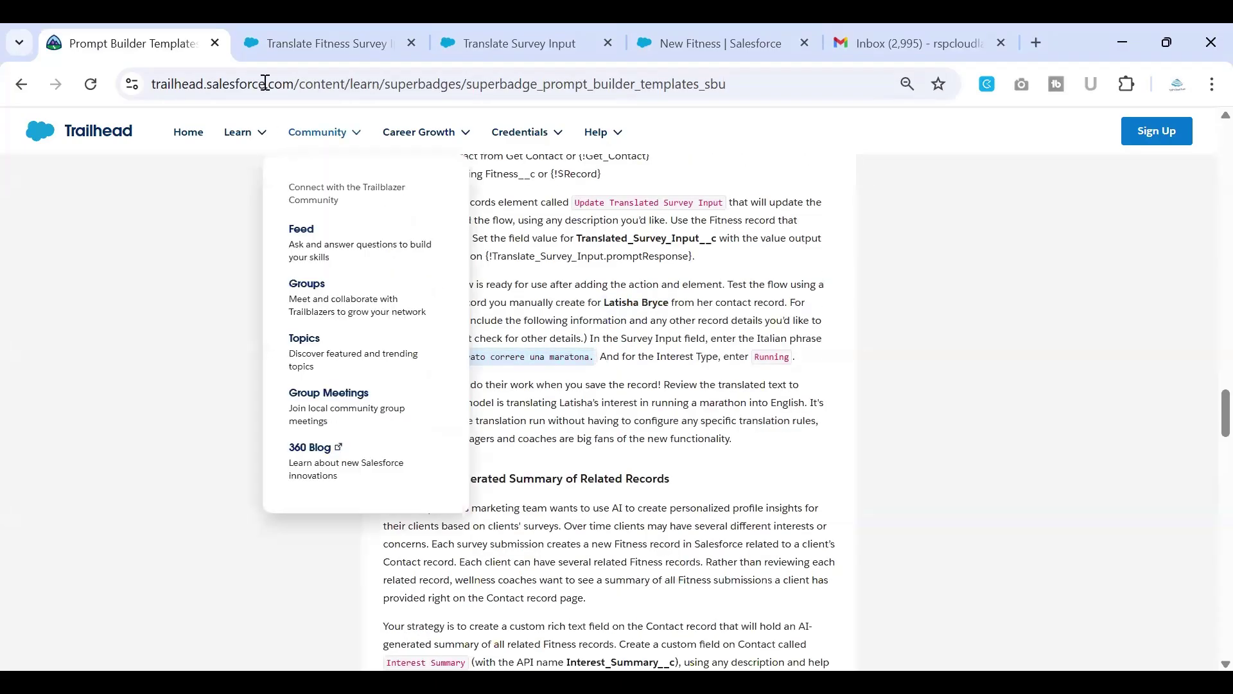
{"action": "left_click", "coordinate": [307, 46]}
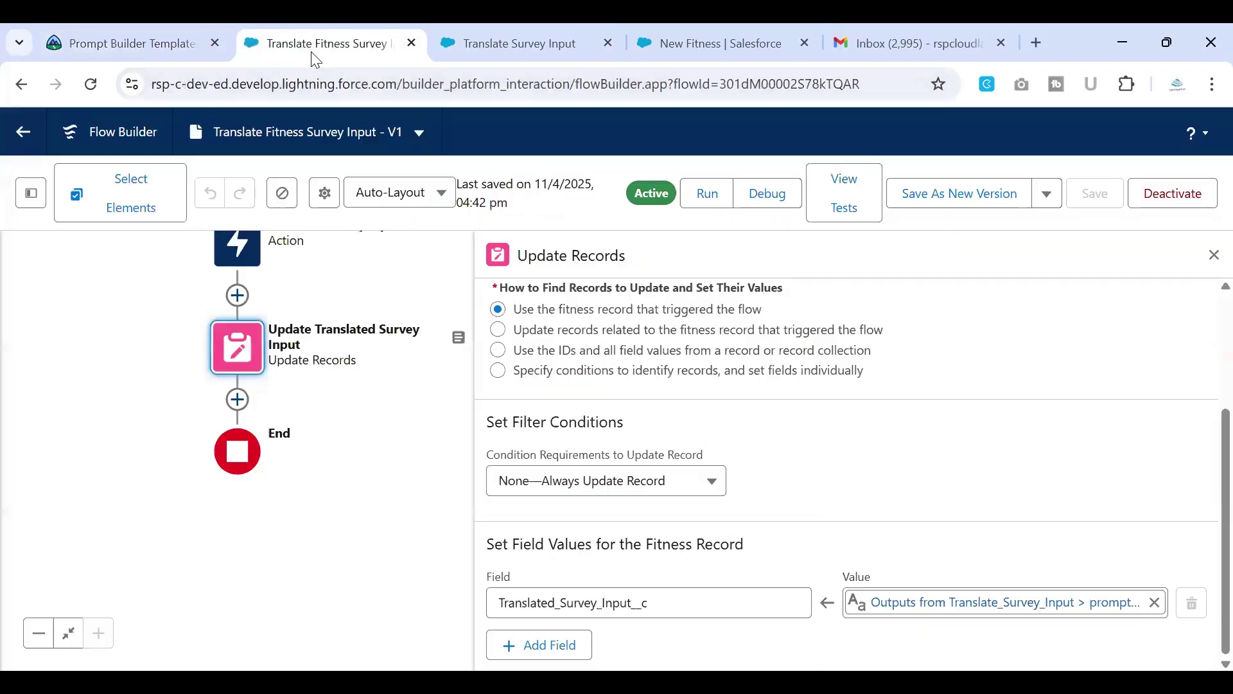
{"action": "left_click", "coordinate": [535, 40]}
{"action": "left_click", "coordinate": [713, 42]}
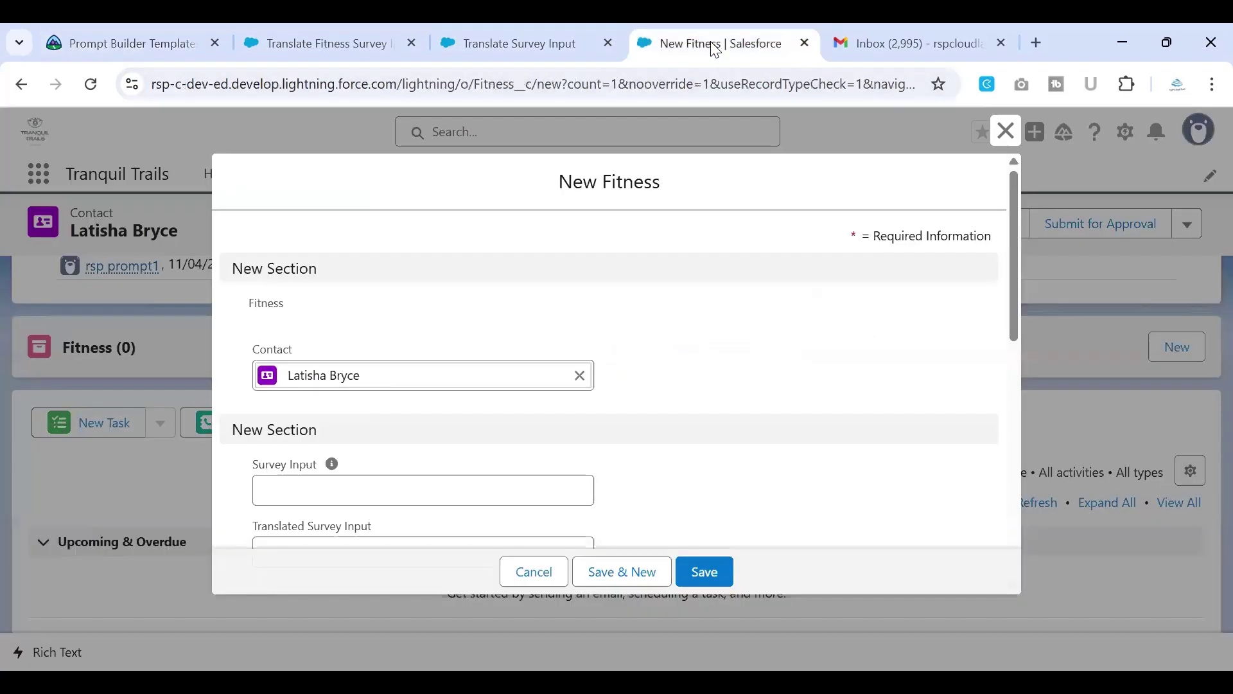
{"action": "scroll", "coordinate": [449, 392], "scroll_direction": "down", "scroll_amount": 2}
{"action": "left_click", "coordinate": [434, 380]}
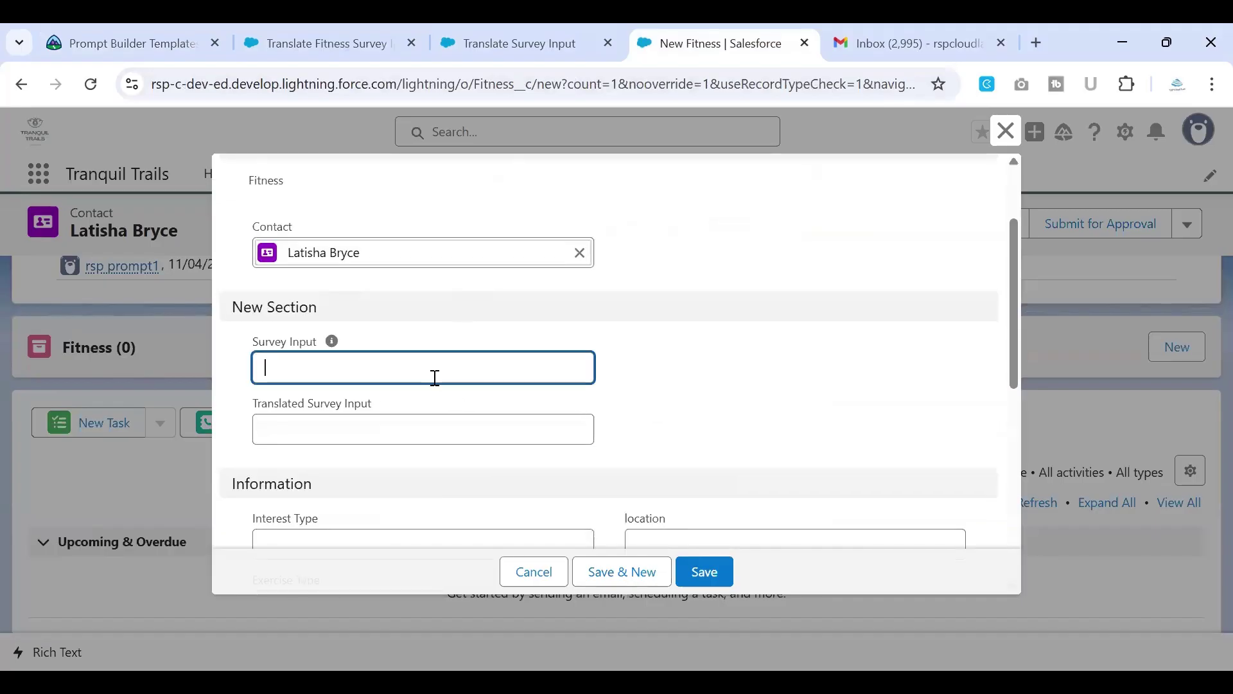
{"action": "key", "text": "ctrl+v"}
Step: Set Interest Type to Running and save the new Fitness record
{"action": "scroll", "coordinate": [388, 431], "scroll_direction": "down", "scroll_amount": 3}
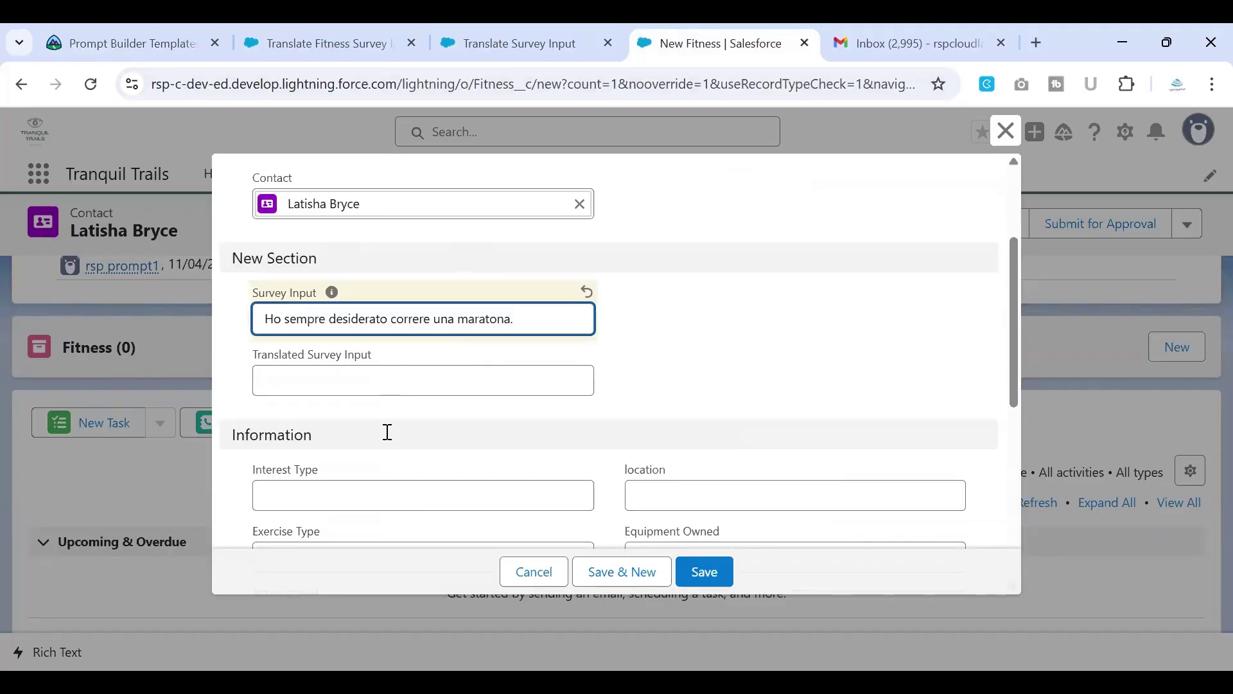
{"action": "left_click", "coordinate": [75, 43]}
{"action": "left_click_drag", "start_coordinate": [754, 358], "coordinate": [795, 358]}
{"action": "key", "text": "ctrl+c"}
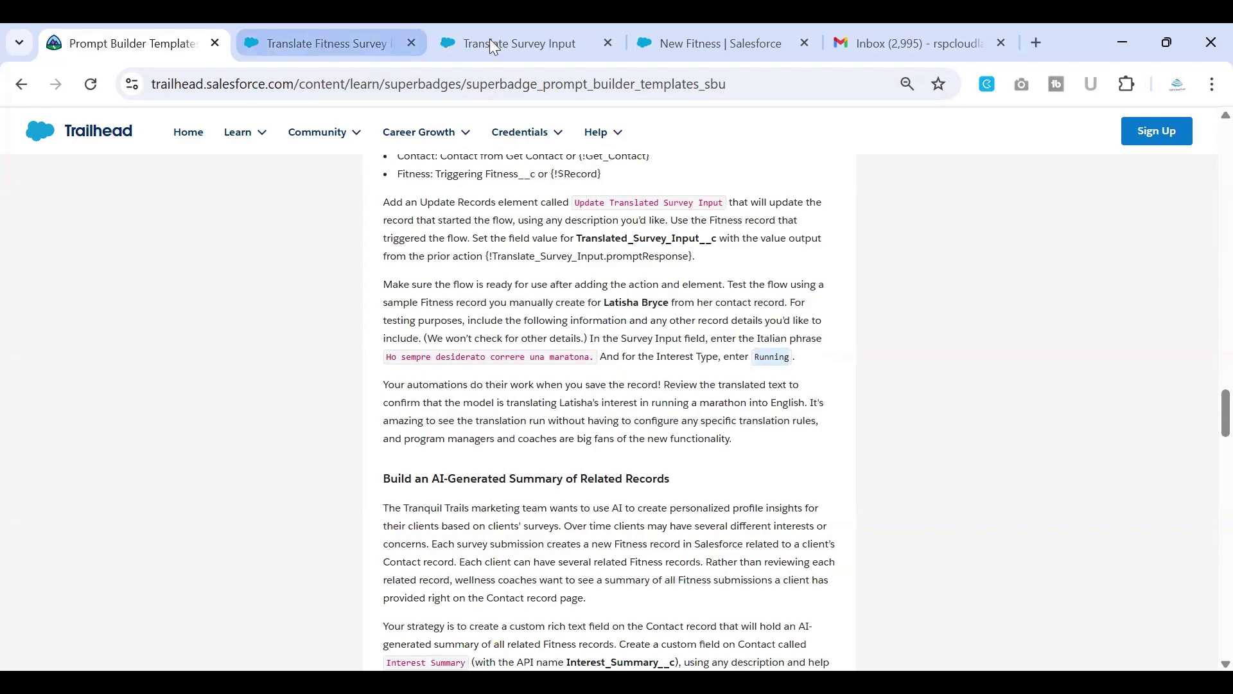
{"action": "left_click", "coordinate": [661, 44]}
{"action": "left_click", "coordinate": [380, 398]}
{"action": "key", "text": "ctrl+v"}
{"action": "scroll", "coordinate": [382, 402], "scroll_direction": "down", "scroll_amount": 2}
{"action": "scroll", "coordinate": [460, 391], "scroll_direction": "down", "scroll_amount": 3}
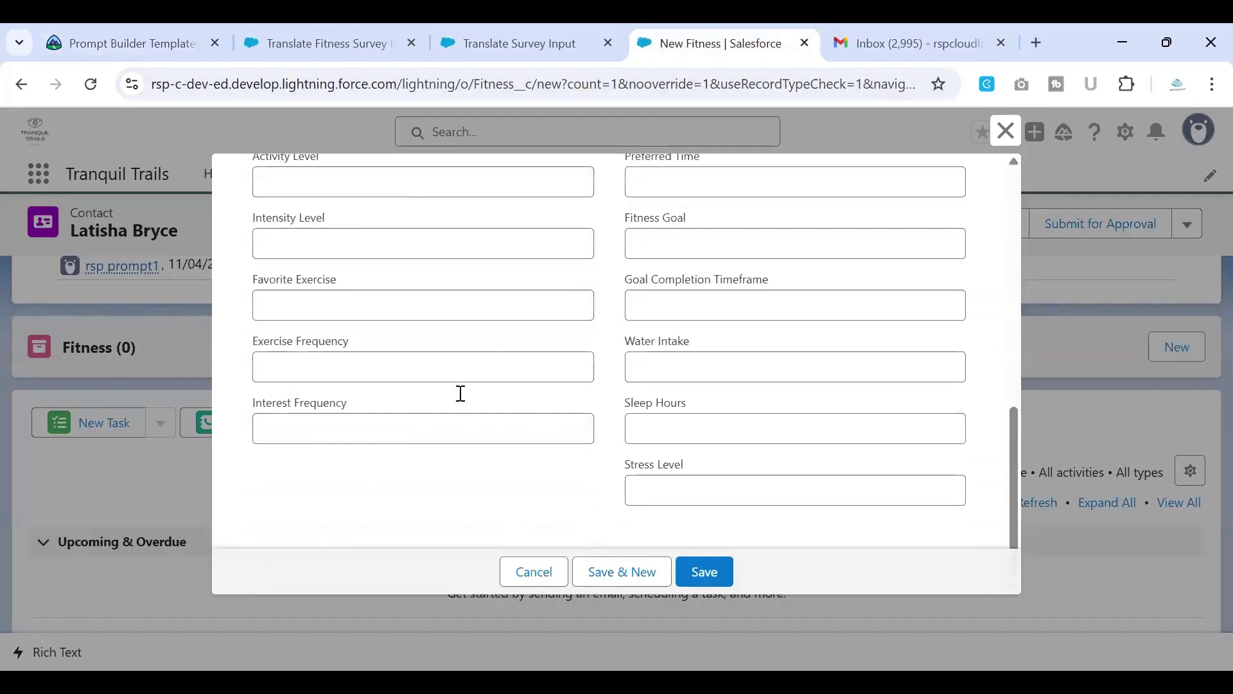
{"action": "left_click", "coordinate": [705, 572]}
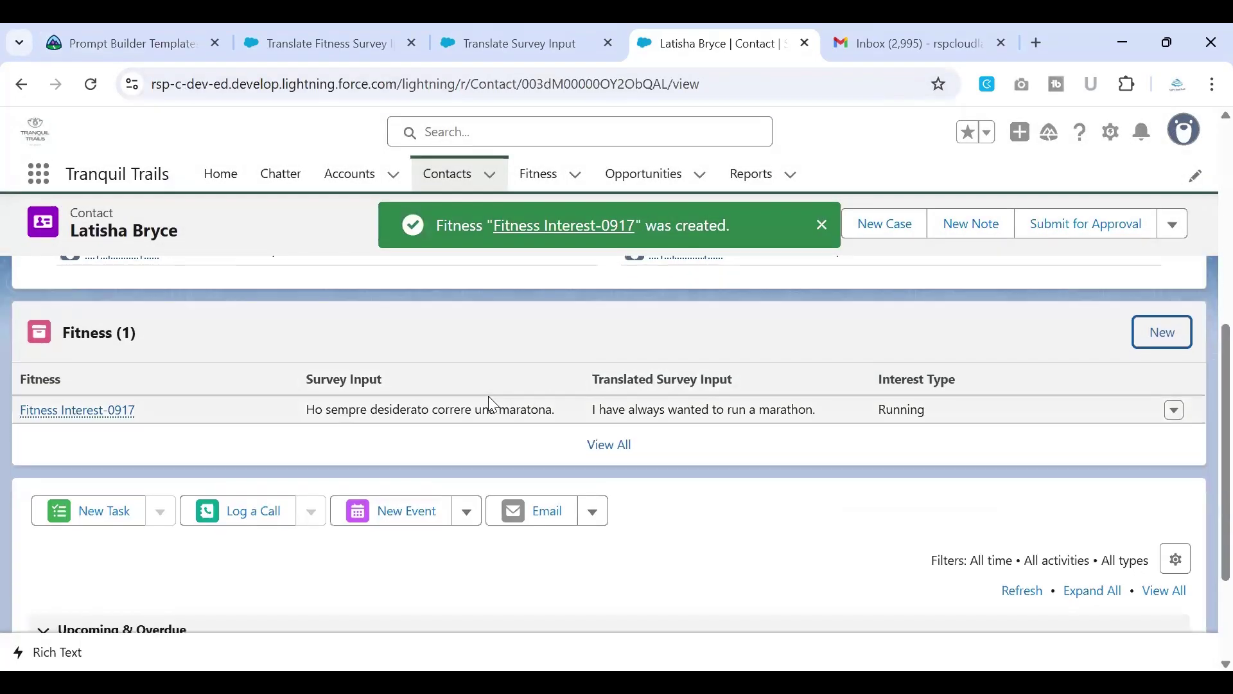
Step: Open Fitness Interest-0917 and compare its Italian survey input with the English translation
{"action": "left_click", "coordinate": [105, 413]}
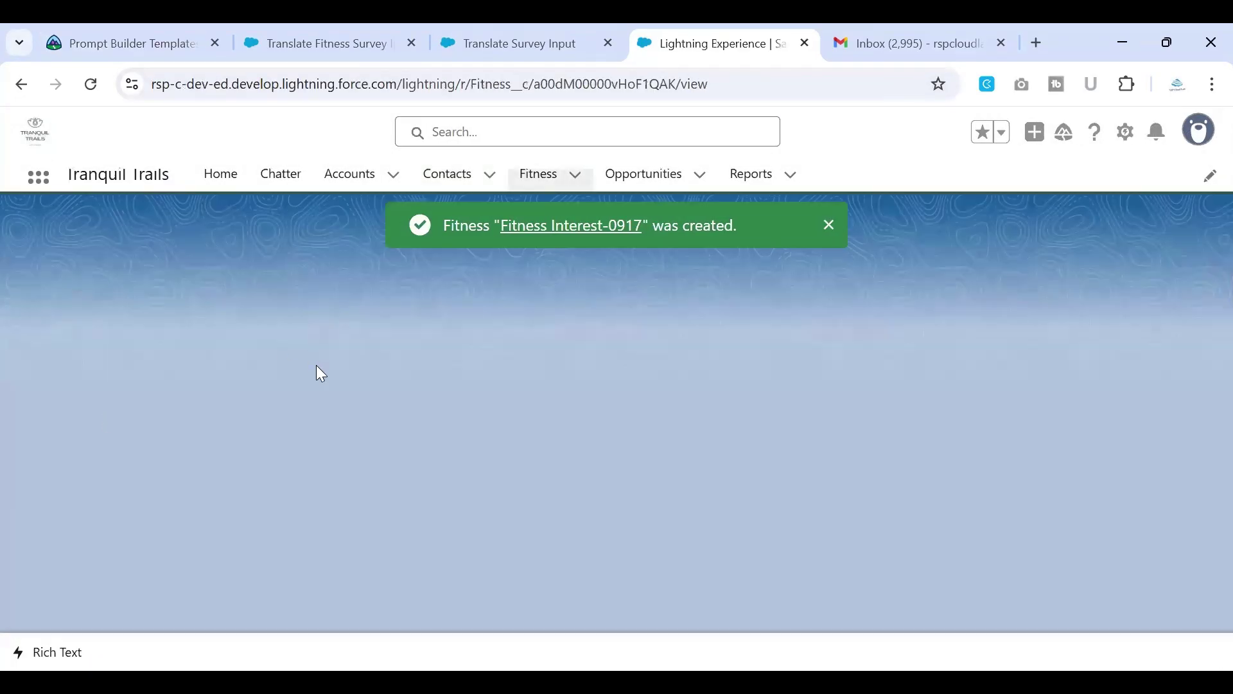
{"action": "scroll", "coordinate": [321, 372], "scroll_direction": "down", "scroll_amount": 3}
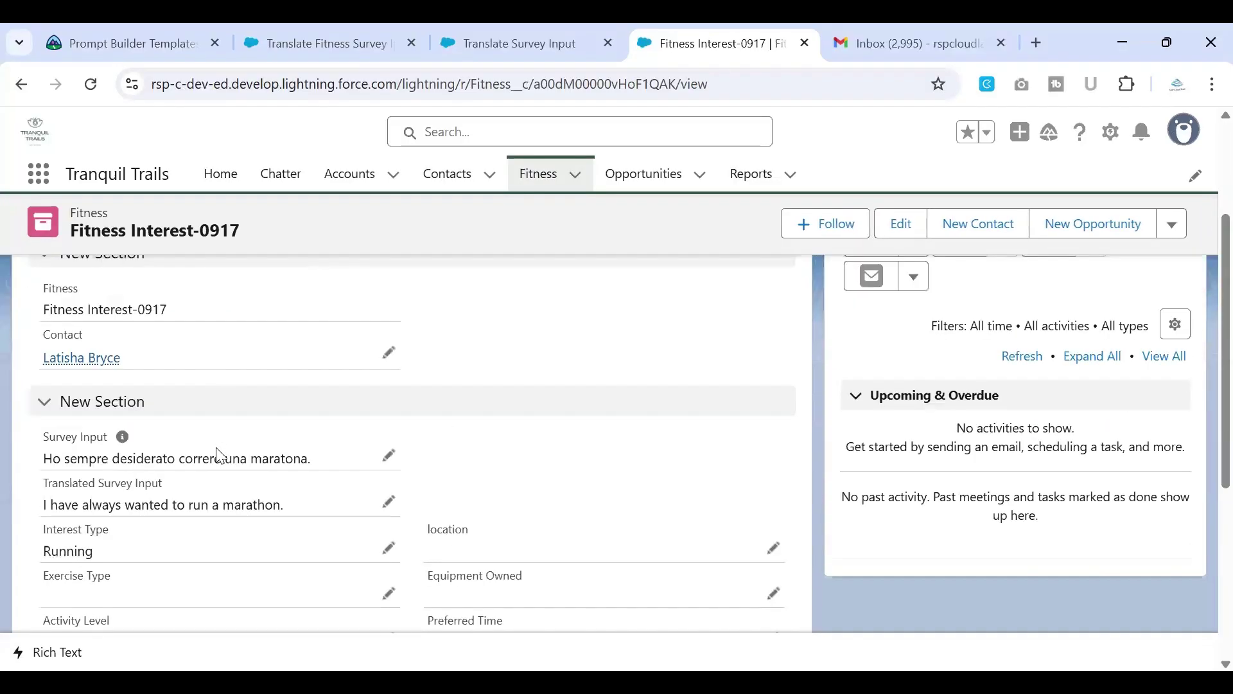
{"action": "left_click_drag", "start_coordinate": [47, 416], "coordinate": [311, 412]}
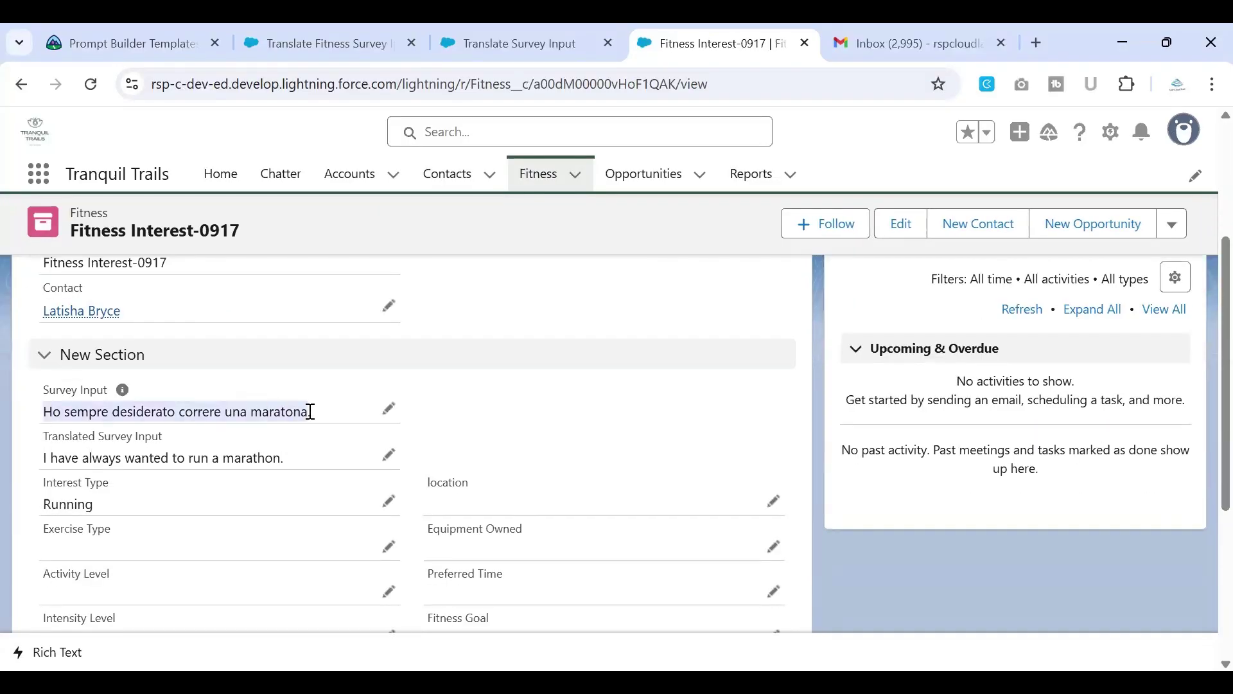
{"action": "left_click_drag", "start_coordinate": [44, 458], "coordinate": [299, 462]}
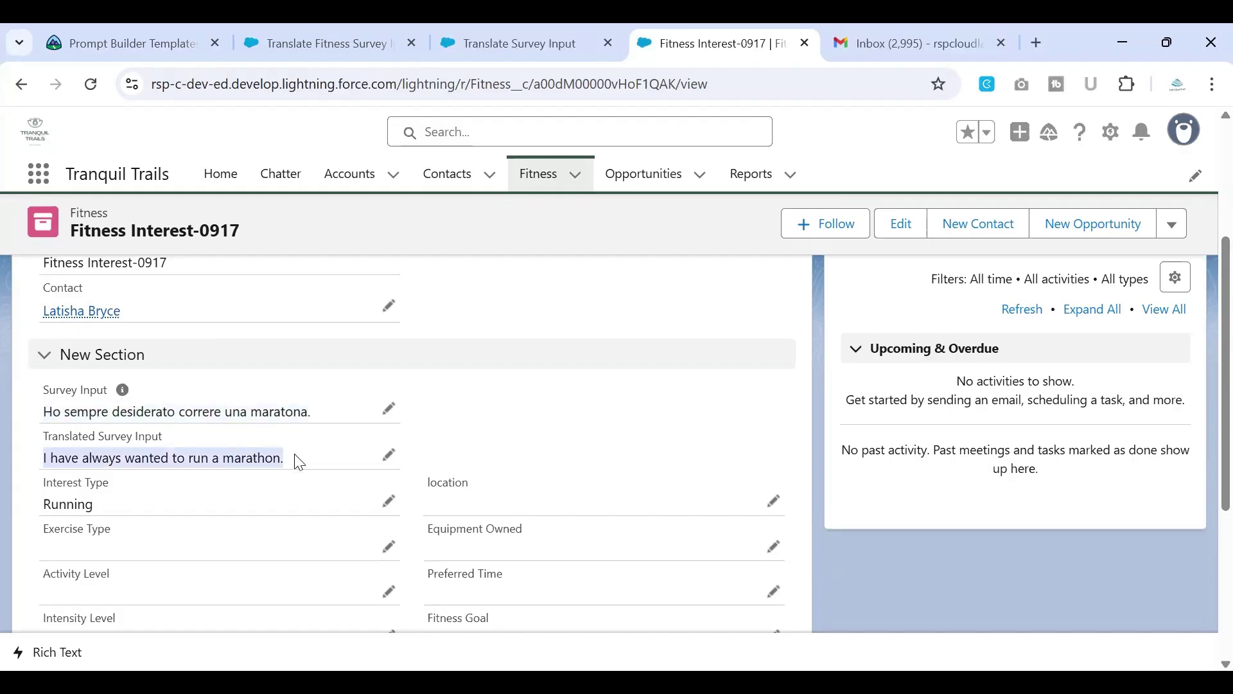
{"action": "left_click_drag", "start_coordinate": [50, 416], "coordinate": [428, 419]}
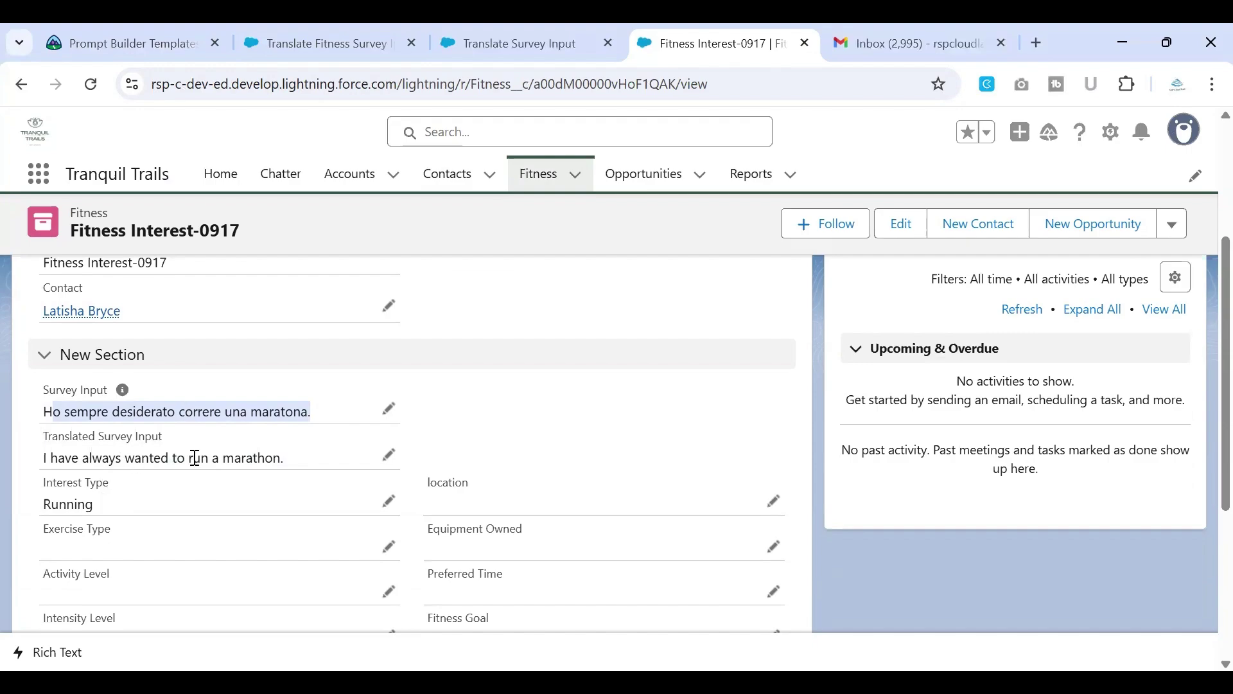
{"action": "scroll", "coordinate": [505, 433], "scroll_direction": "up", "scroll_amount": 2}
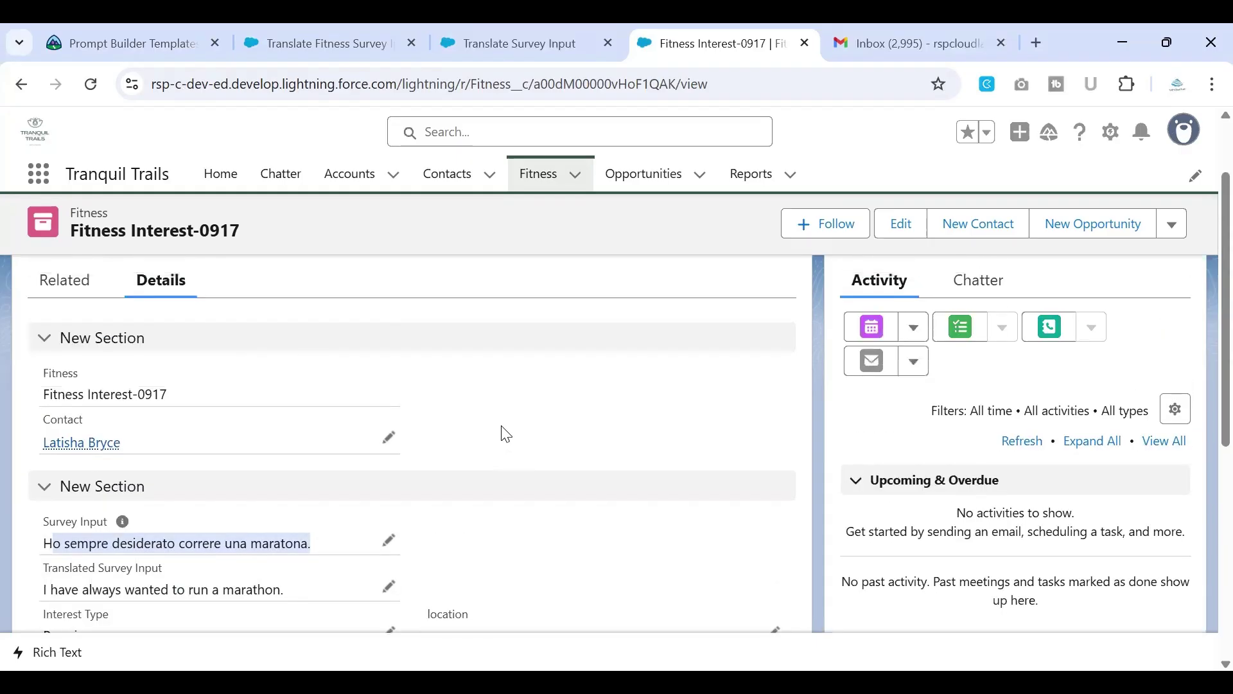
{"action": "scroll", "coordinate": [504, 434], "scroll_direction": "up", "scroll_amount": 2}
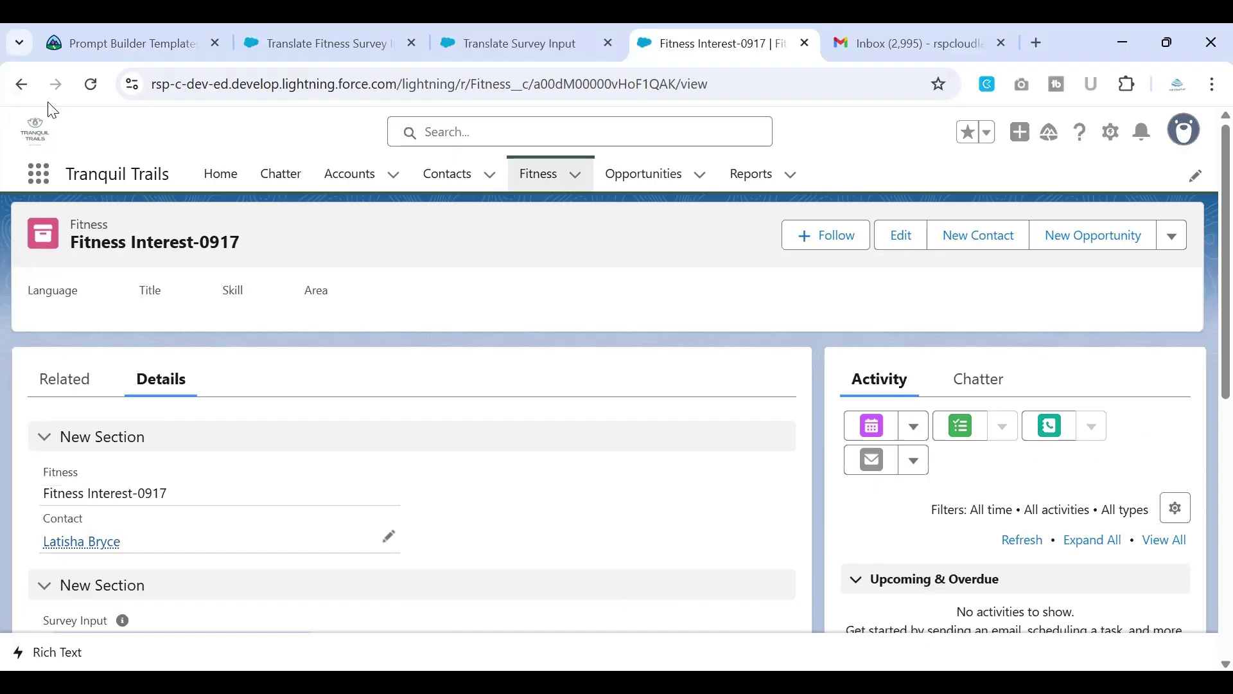
Step: Scroll the superbadge page to the 'Build an AI-Generated Summary of Related Records' requirements
{"action": "left_click", "coordinate": [148, 39]}
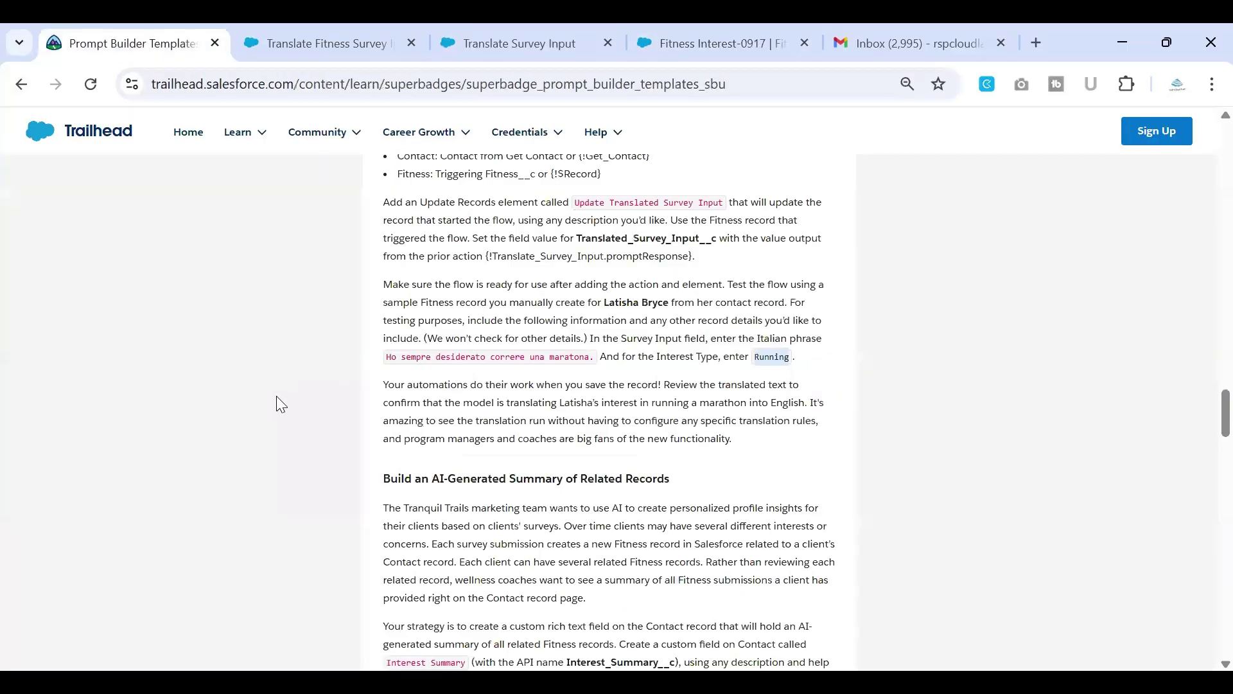
{"action": "scroll", "coordinate": [277, 397], "scroll_direction": "down", "scroll_amount": 2}
{"action": "scroll", "coordinate": [285, 449], "scroll_direction": "down", "scroll_amount": 1}
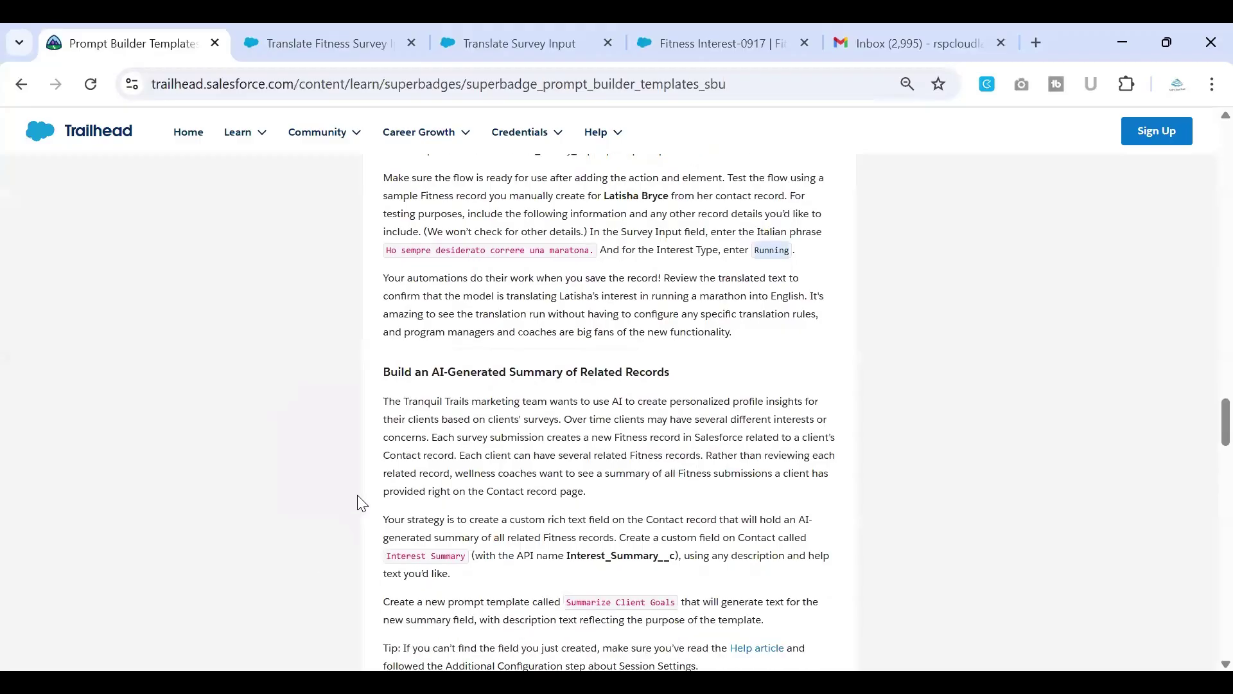
{"action": "scroll", "coordinate": [362, 503], "scroll_direction": "down", "scroll_amount": 1}
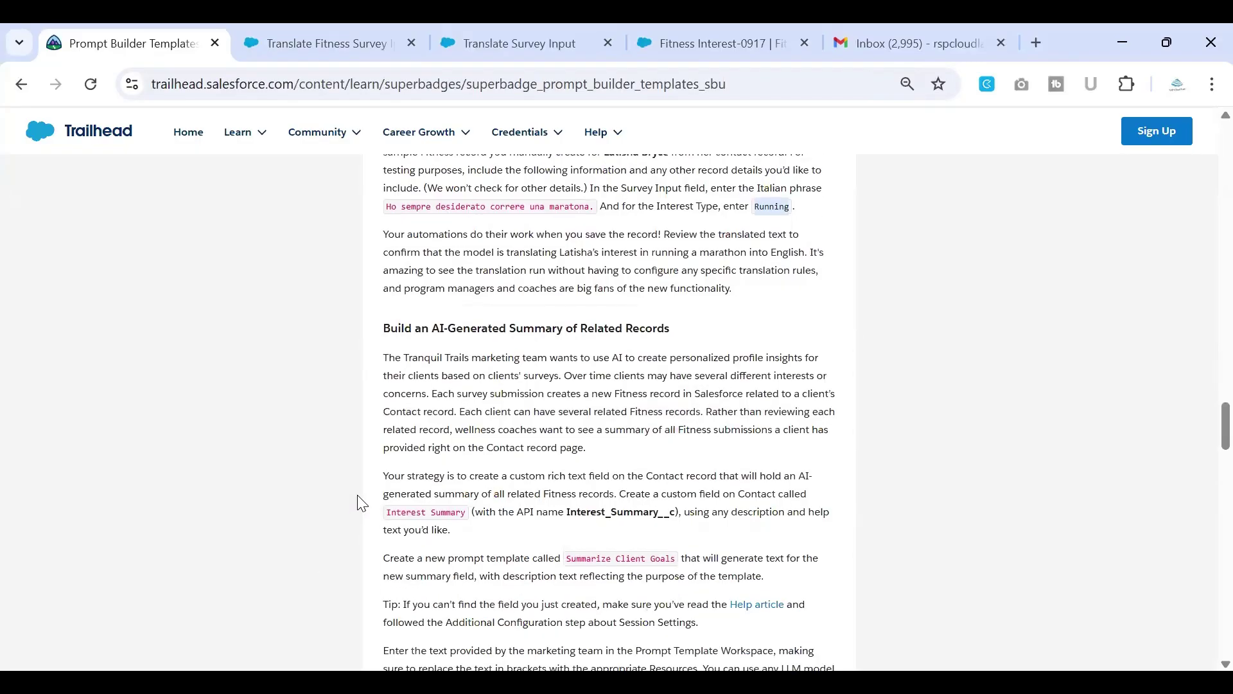
{"action": "scroll", "coordinate": [361, 502], "scroll_direction": "down", "scroll_amount": 1}
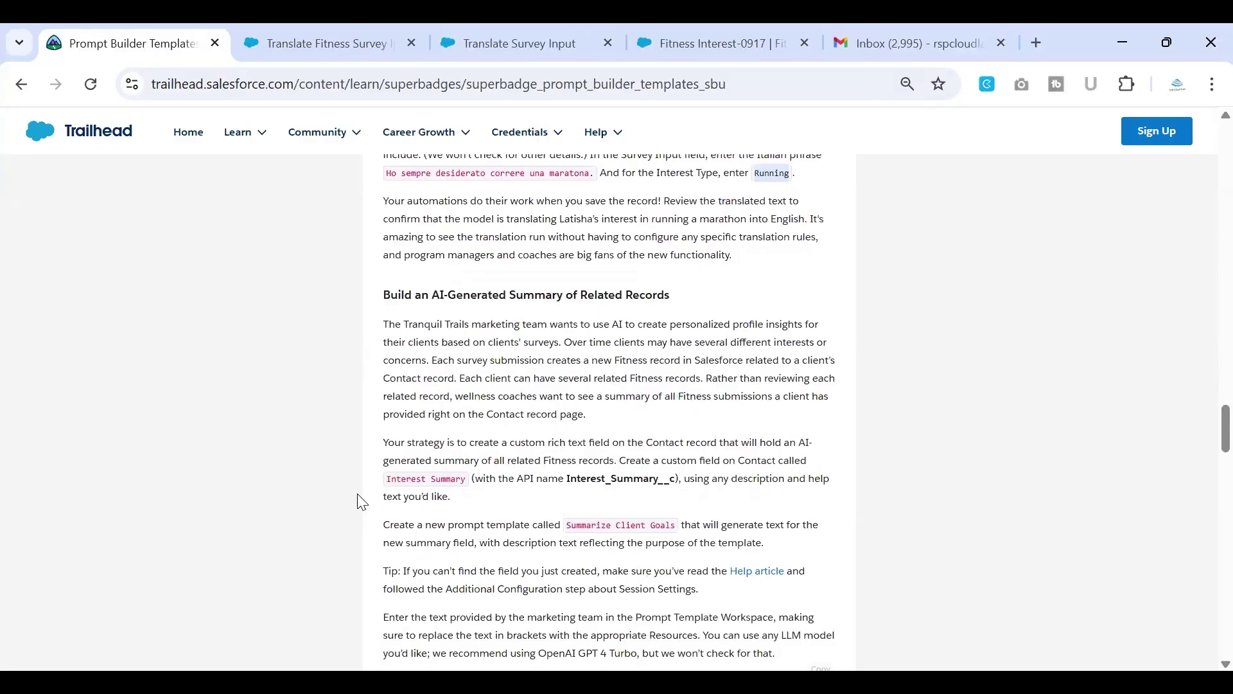
{"action": "scroll", "coordinate": [362, 502], "scroll_direction": "up", "scroll_amount": 2}
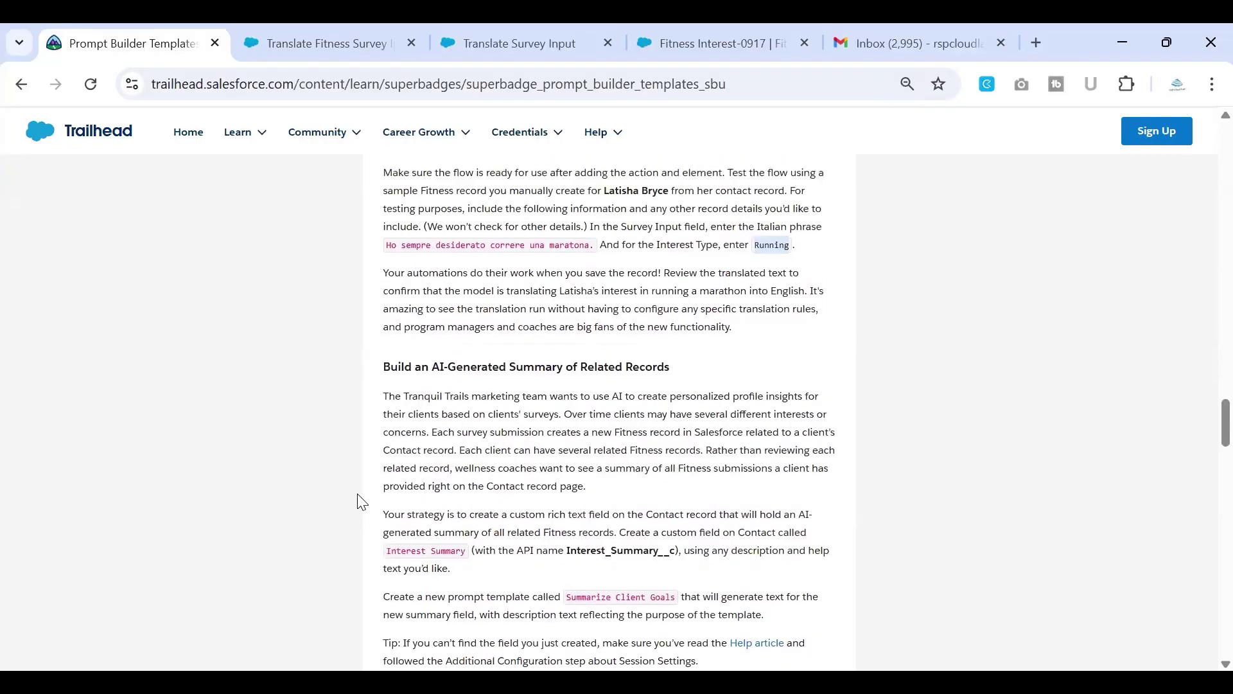